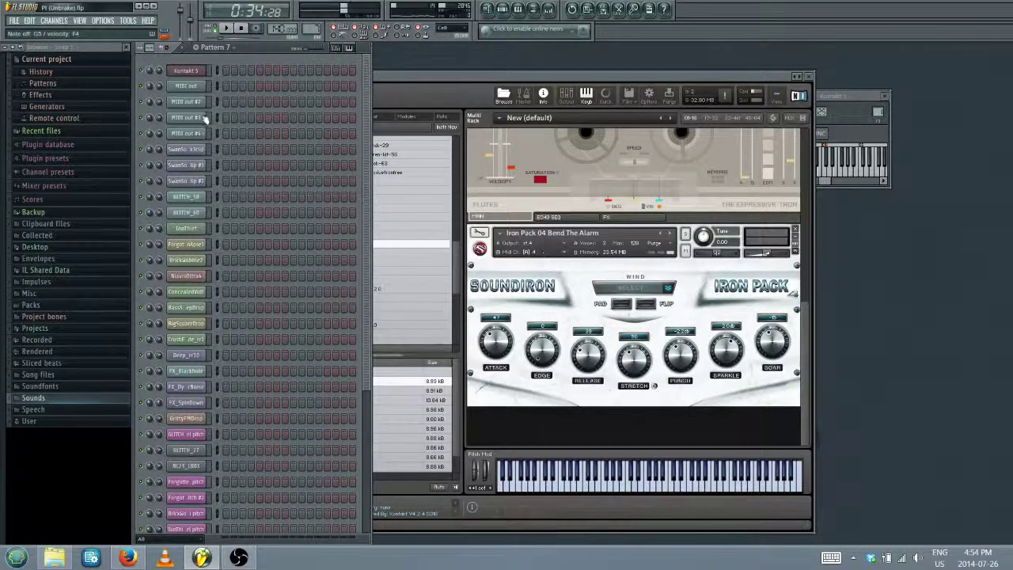
Open the mixer and inspect insert 4
left_click(191, 134)
left_click(192, 139)
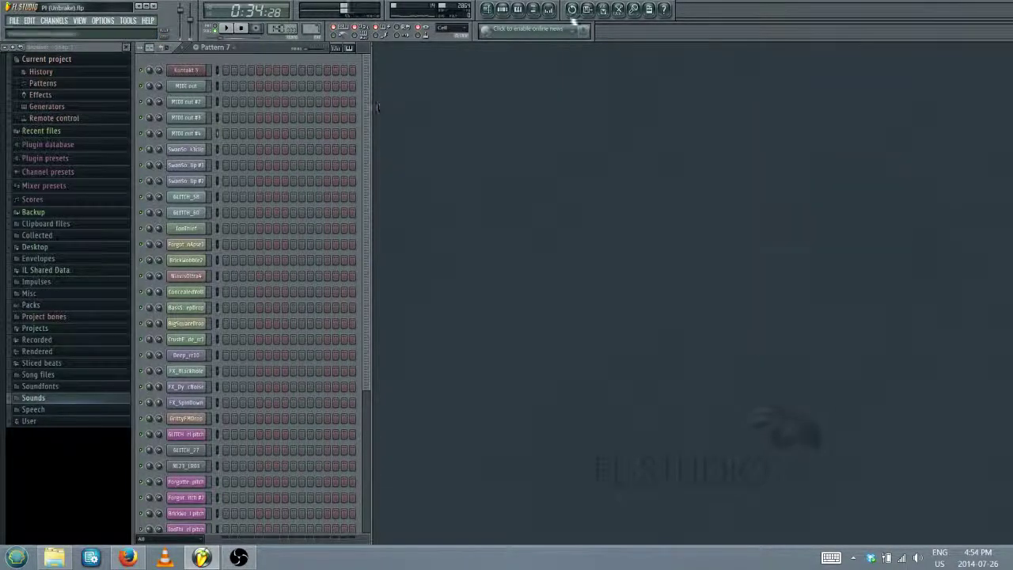
left_click(549, 9)
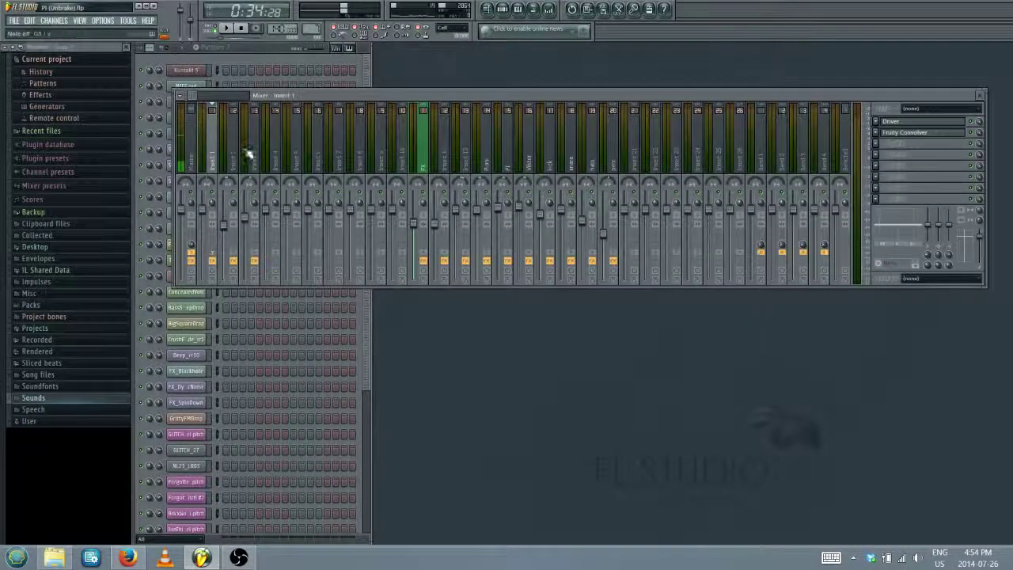
left_click(278, 155)
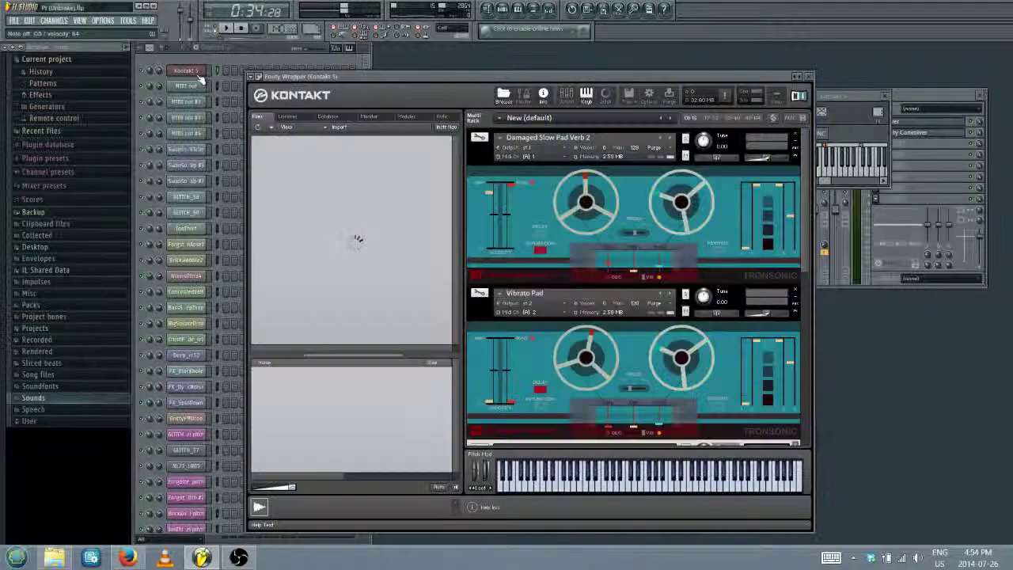
Open Kontakt 5, bring the Iron Pack 04 Bend The Alarm instrument into view, and select MIDI out #4 for playing it
left_click(200, 77)
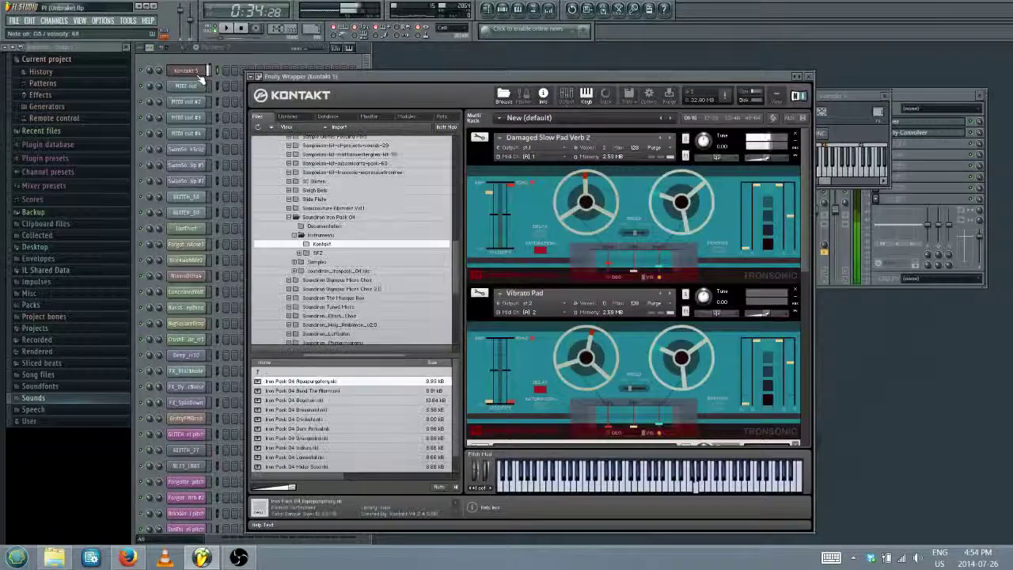
left_click(215, 132)
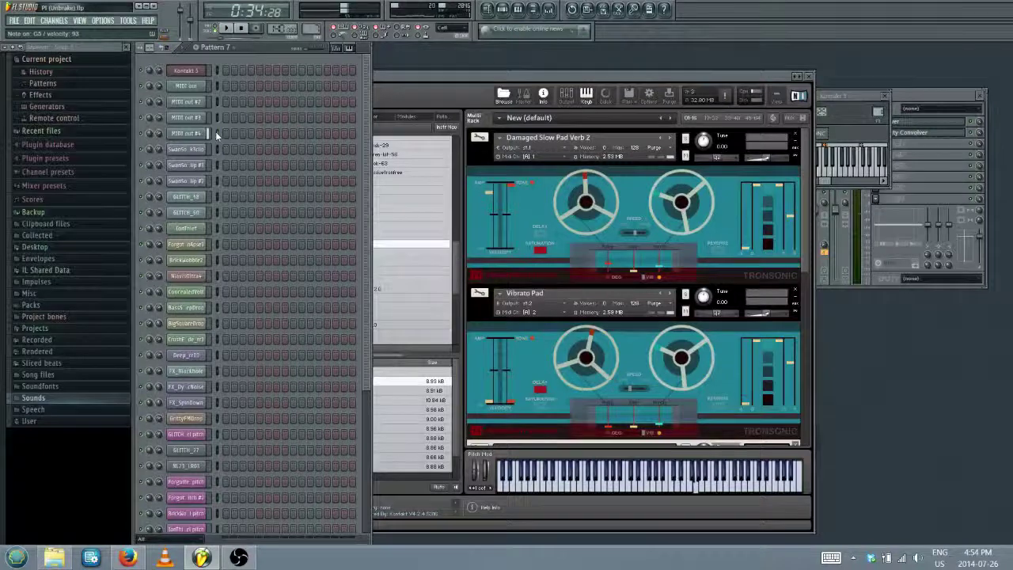
left_click(792, 231)
scroll(633, 317, "down", 4)
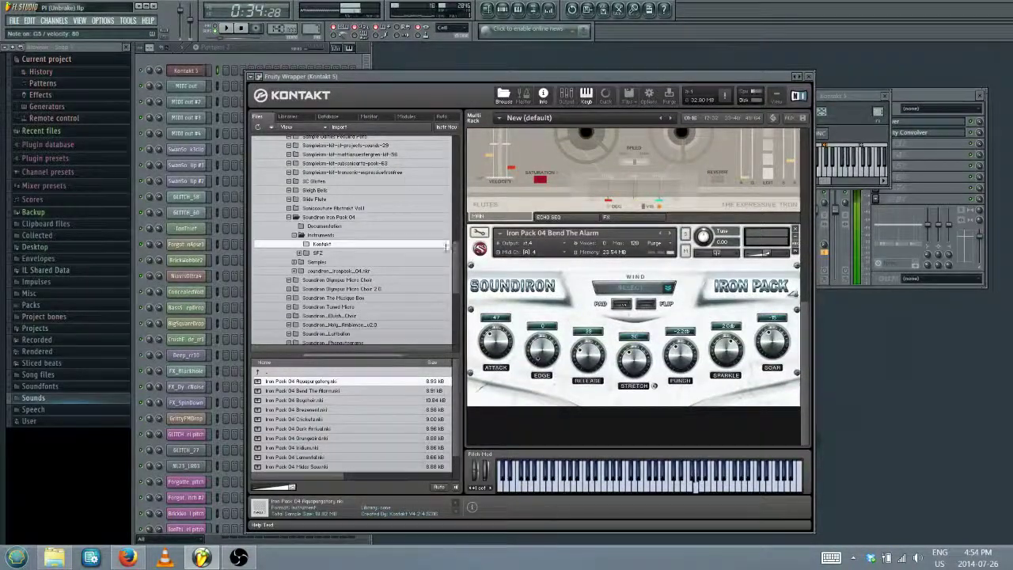
left_click(217, 136)
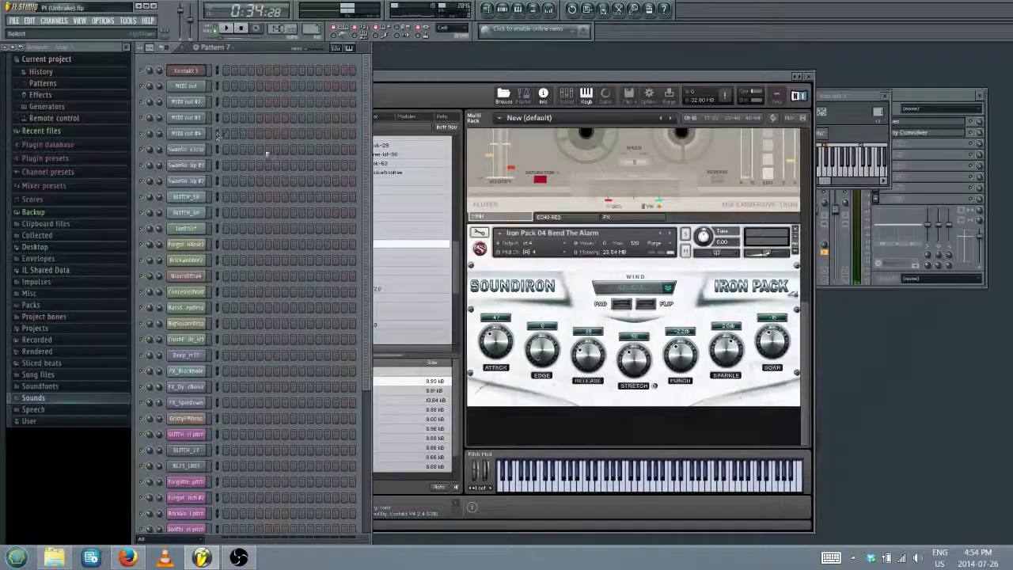
Turn on Flip and Pad for the Bend The Alarm instrument, selecting MIDI out #4 to audition each change
left_click(642, 304)
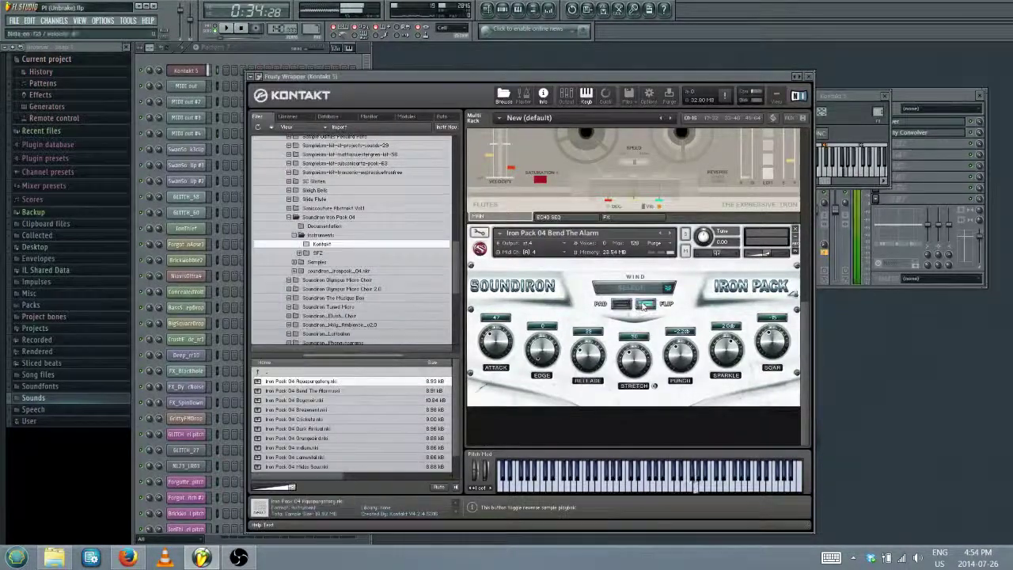
left_click(219, 134)
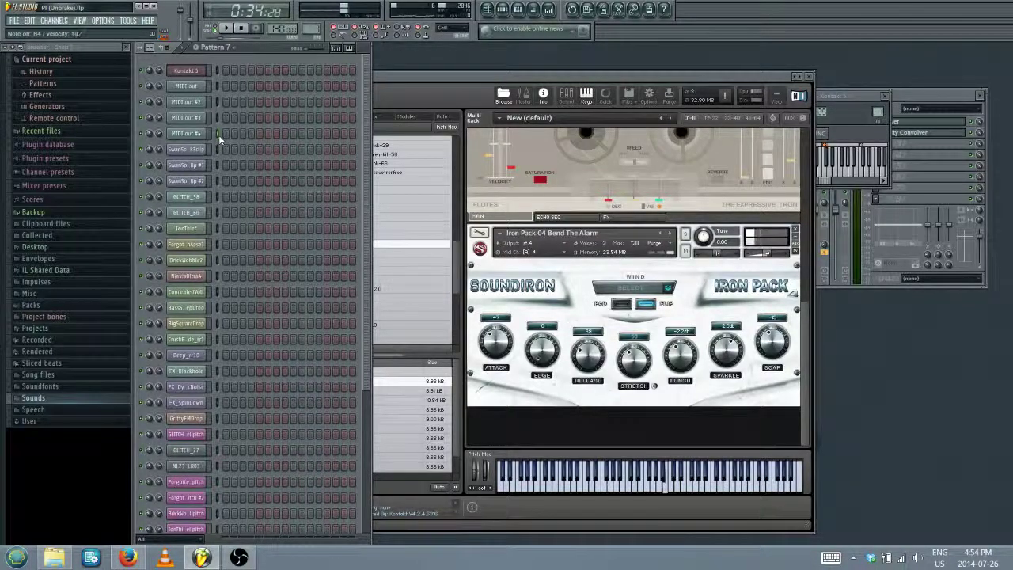
left_click(621, 304)
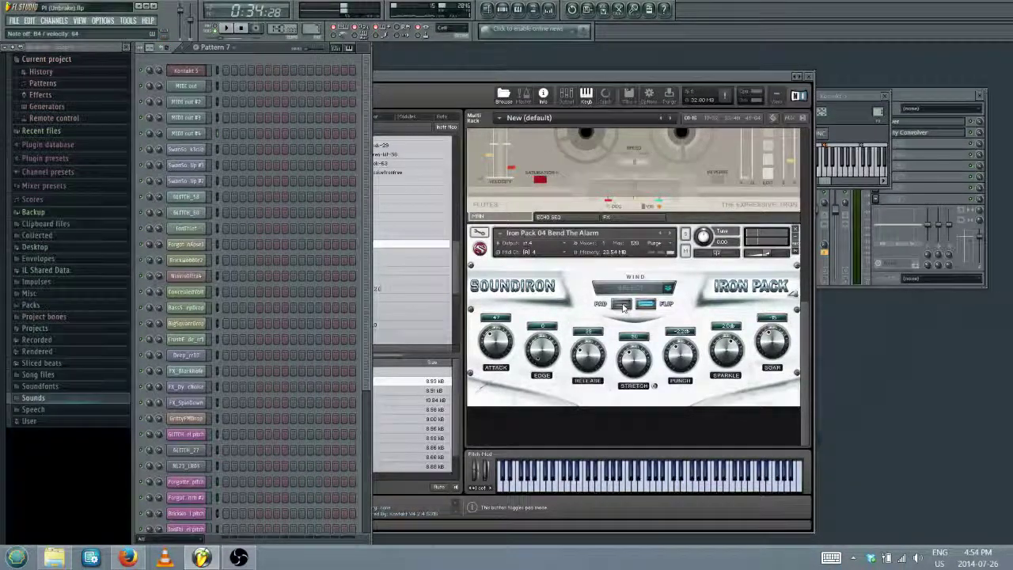
left_click(214, 135)
Turn off Flip and choose FX 4 as the Bend The Alarm effect
left_click(644, 305)
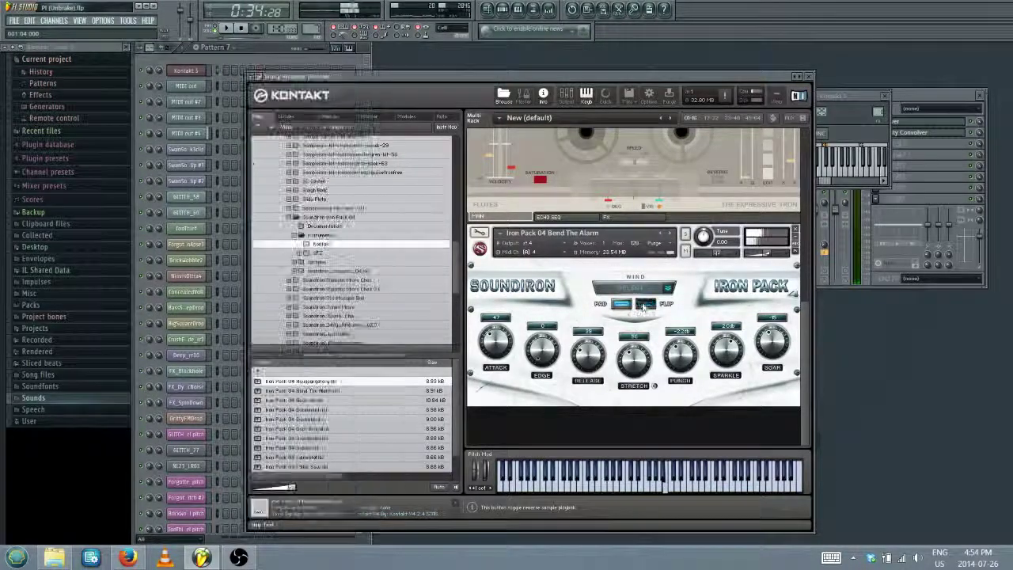
left_click(602, 288)
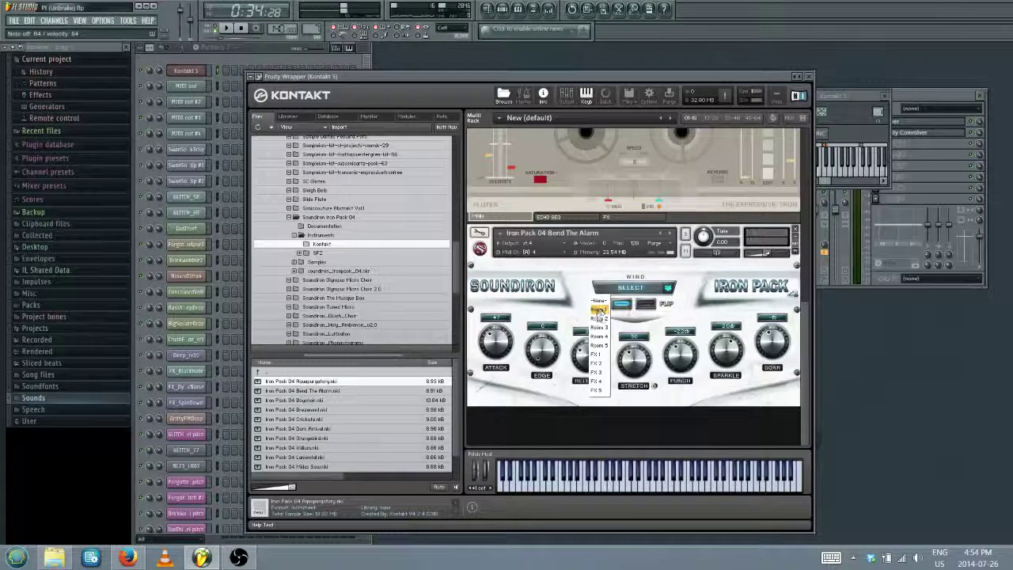
left_click(601, 387)
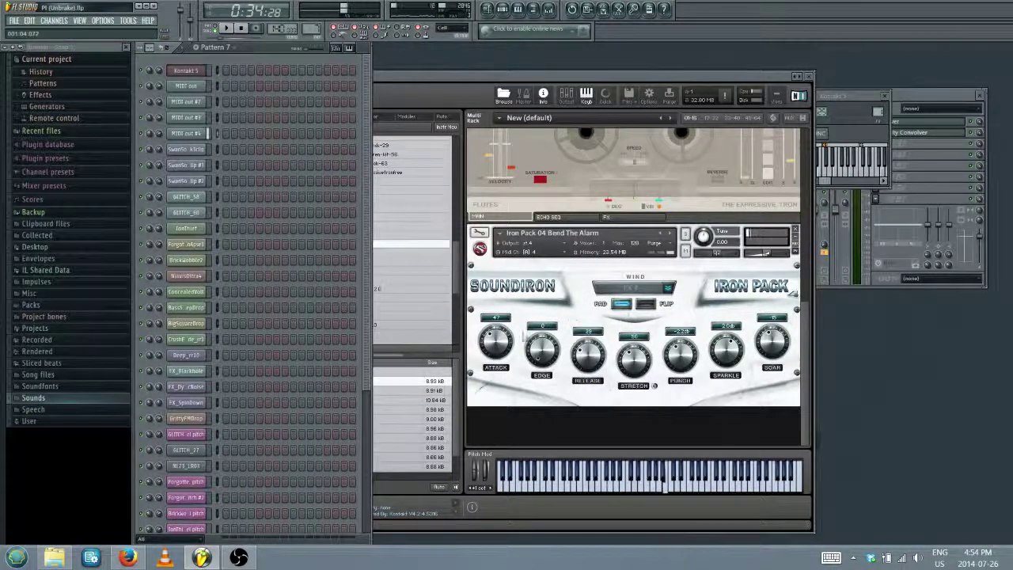
Set Attack to 0, Release to 81 and Stretch to 64, raise Edge, Punch and Sparkle, and audition through MIDI out #4
left_click(493, 407)
left_click_drag(593, 357, 686, 318)
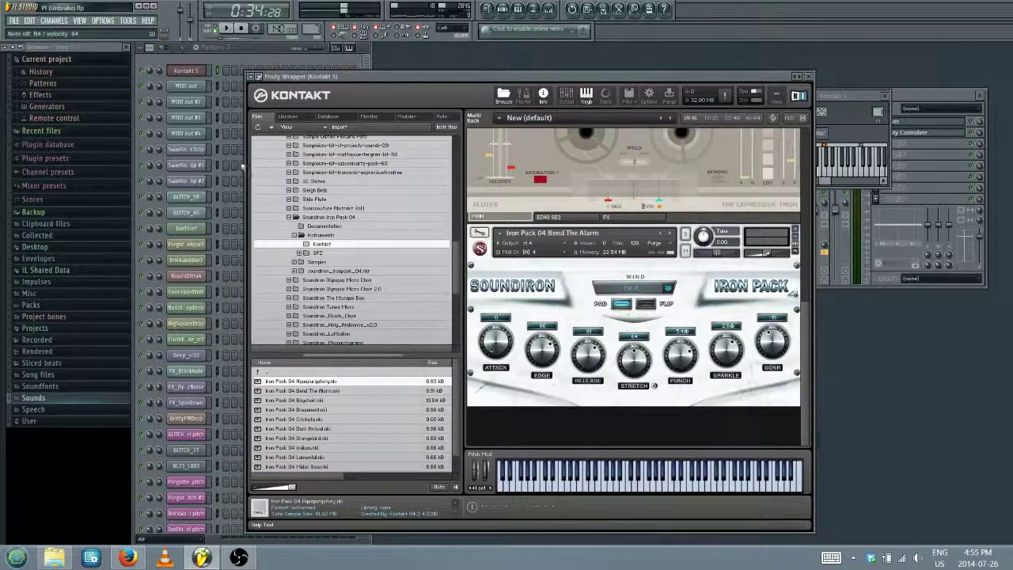
left_click(220, 130)
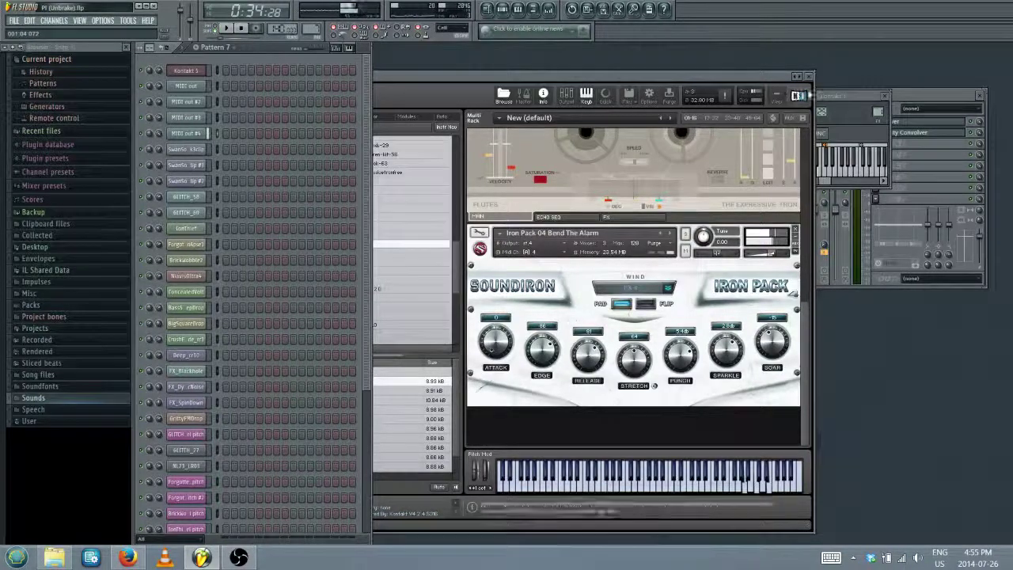
Close and reopen Kontakt 5, turn off Pad for Bend The Alarm, and audition through MIDI out #4
left_click(808, 76)
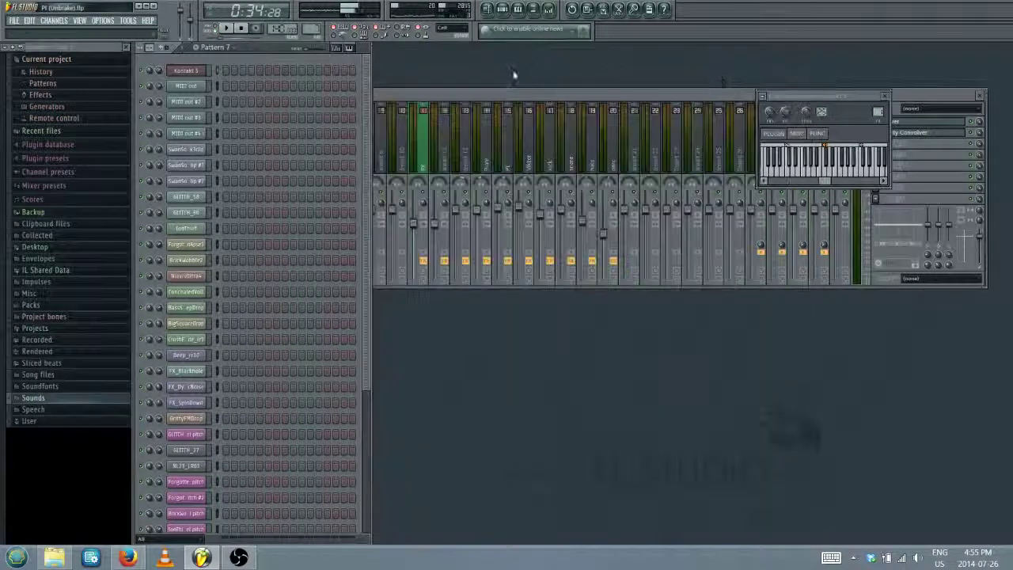
left_click(188, 72)
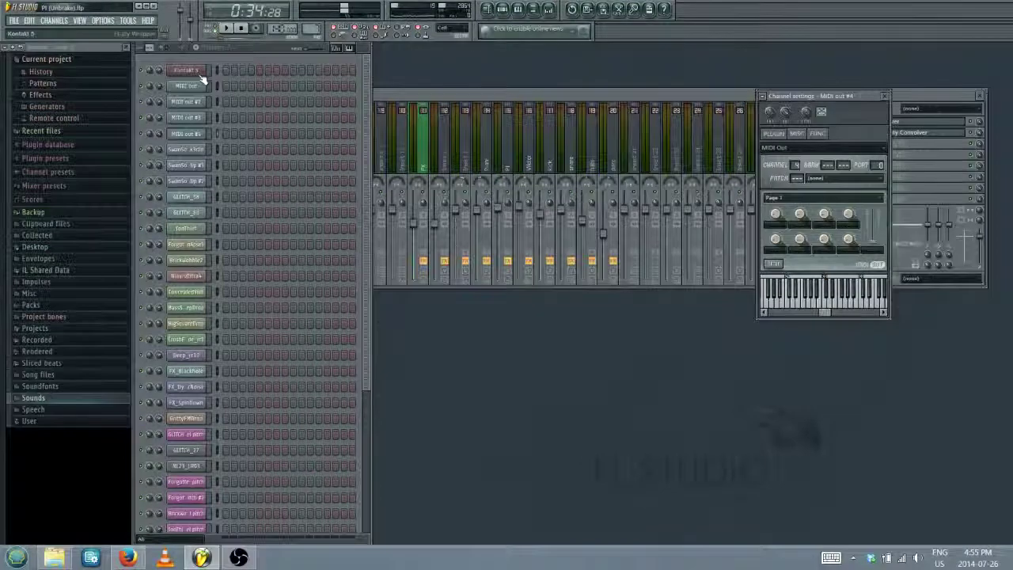
left_click(198, 71)
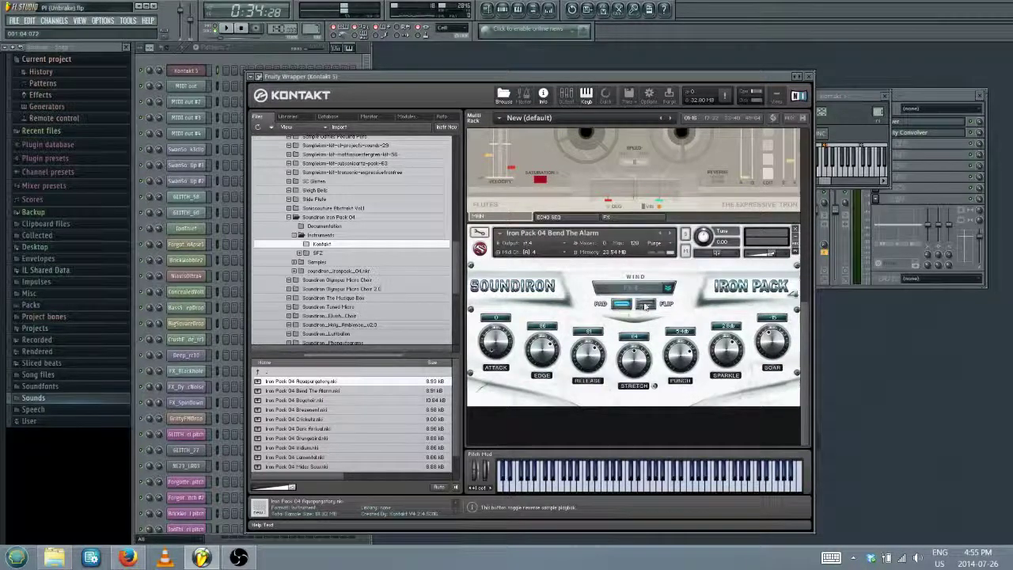
left_click(621, 306)
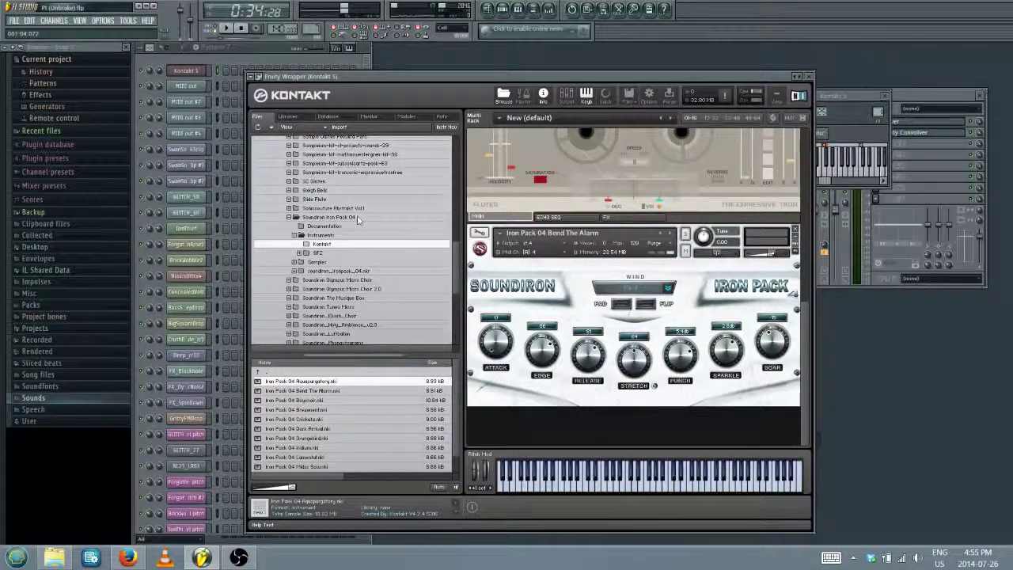
left_click(215, 139)
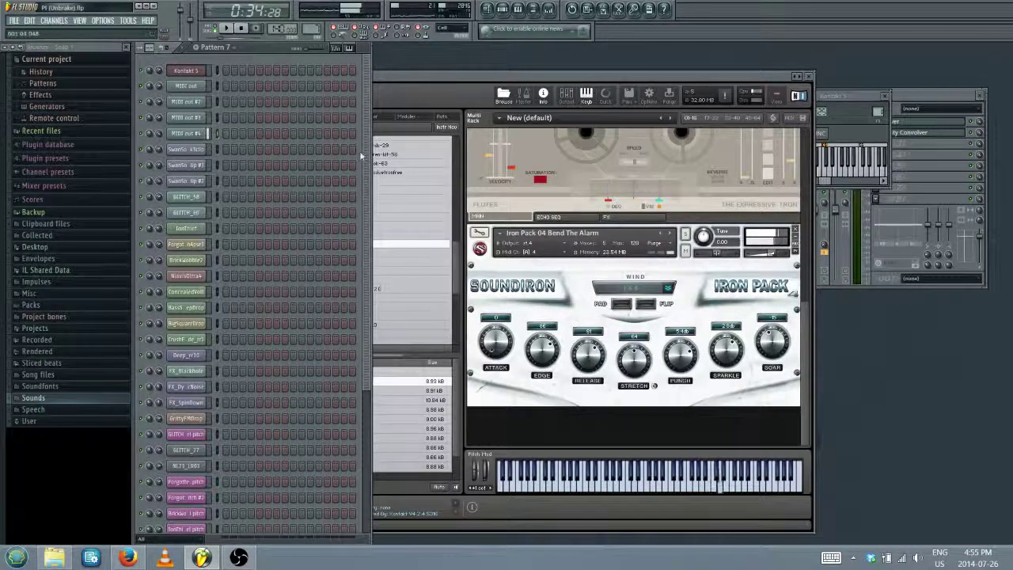
Lower Soar to -77, change the effect to Room 3, and audition the sound through MIDI out #4
left_click(783, 361)
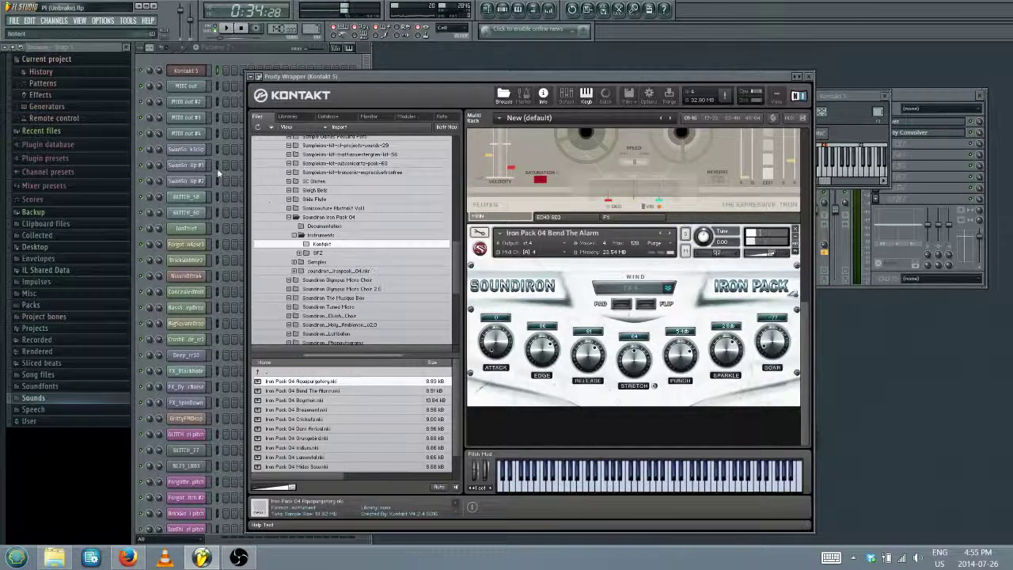
left_click(218, 141)
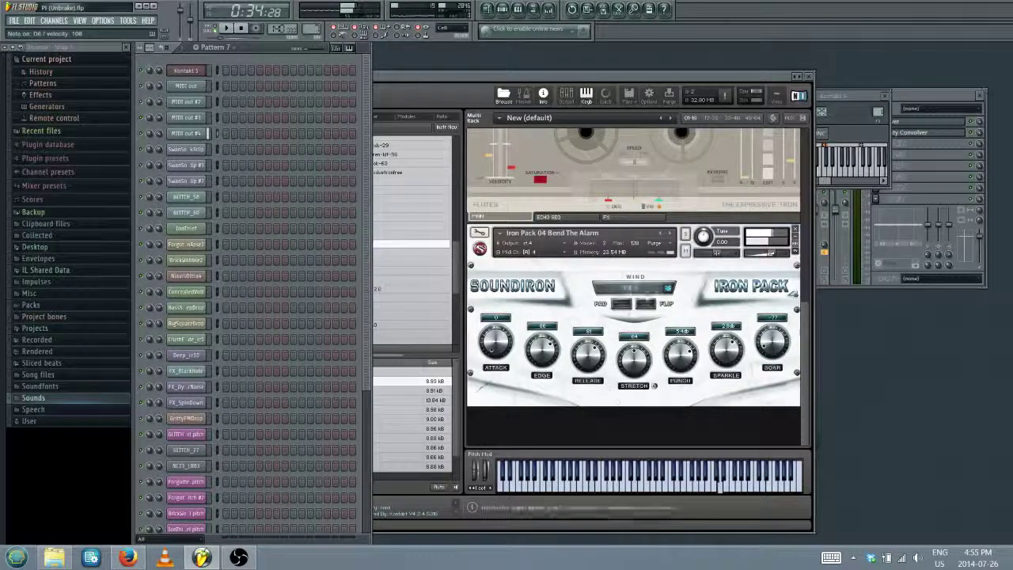
left_click(630, 288)
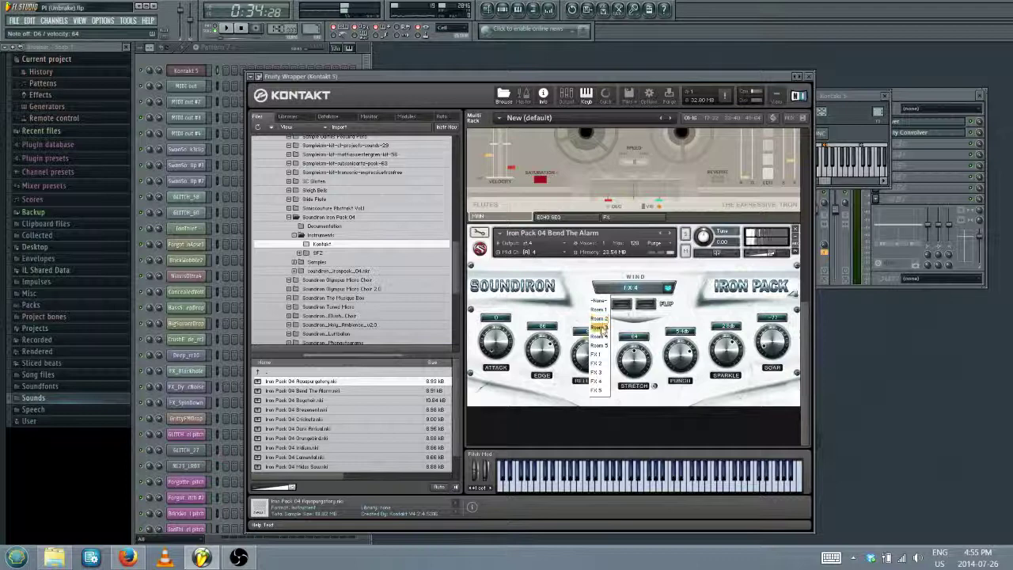
left_click(599, 336)
left_click(217, 132)
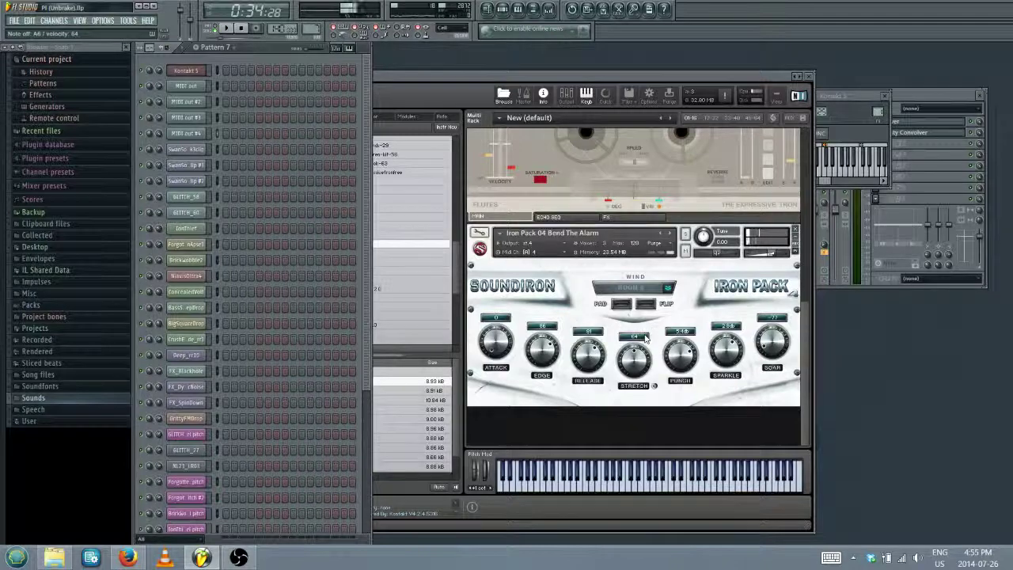
left_click(647, 290)
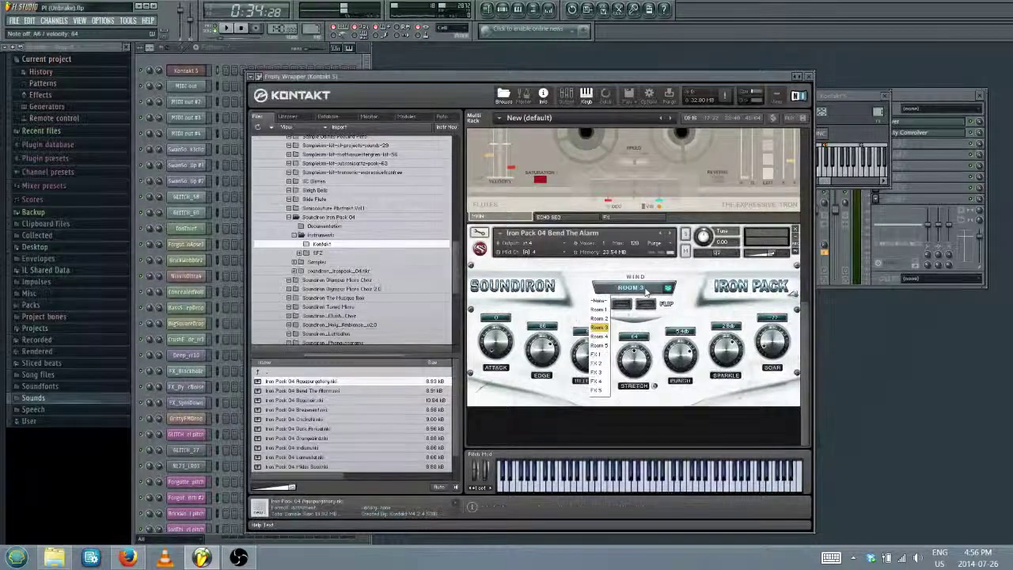
left_click(219, 131)
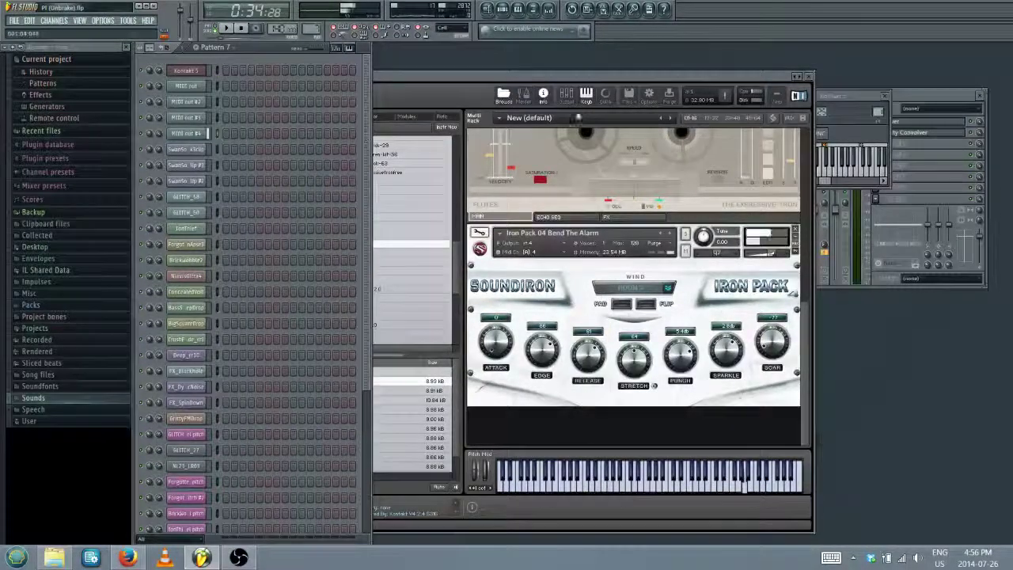
Move the Kontakt window clear of the mixer and inspect insert 4
left_click_drag(592, 73, 672, 301)
key("F9")
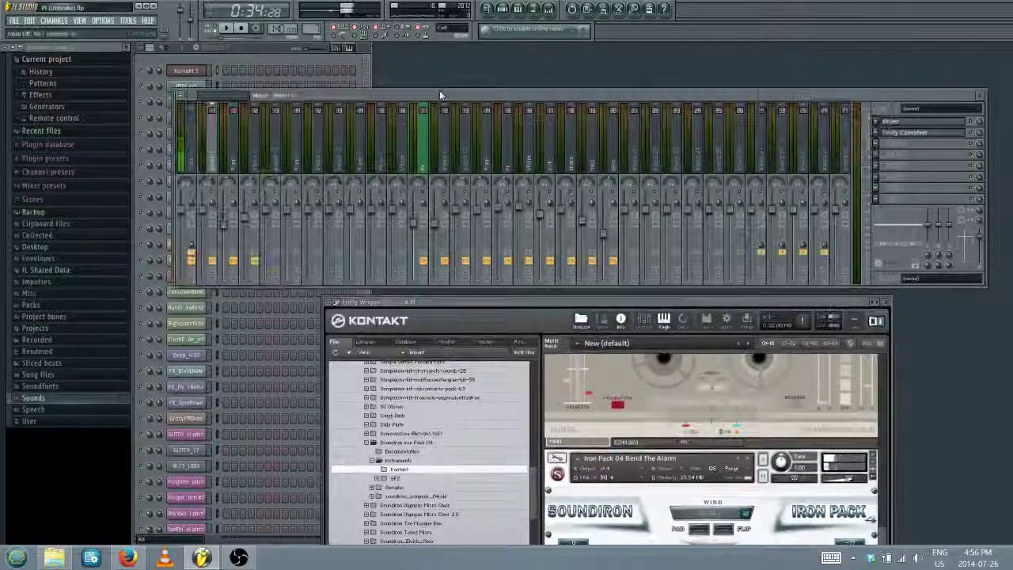
left_click(282, 155)
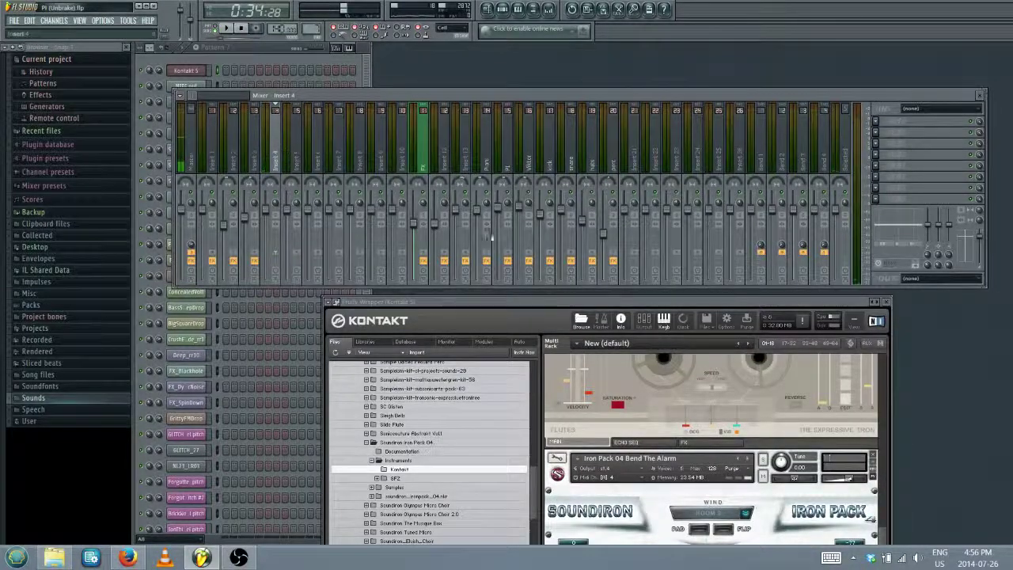
Rearrange the Kontakt and mixer windows, turn Pad on for Bend The Alarm, and select MIDI out #4 for playing
left_click_drag(475, 302, 475, 139)
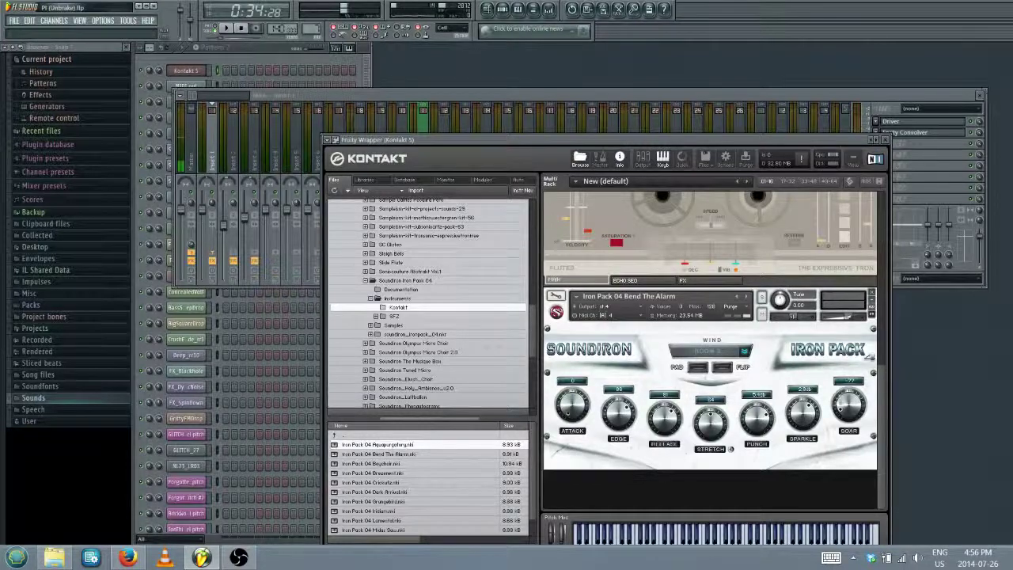
left_click(697, 368)
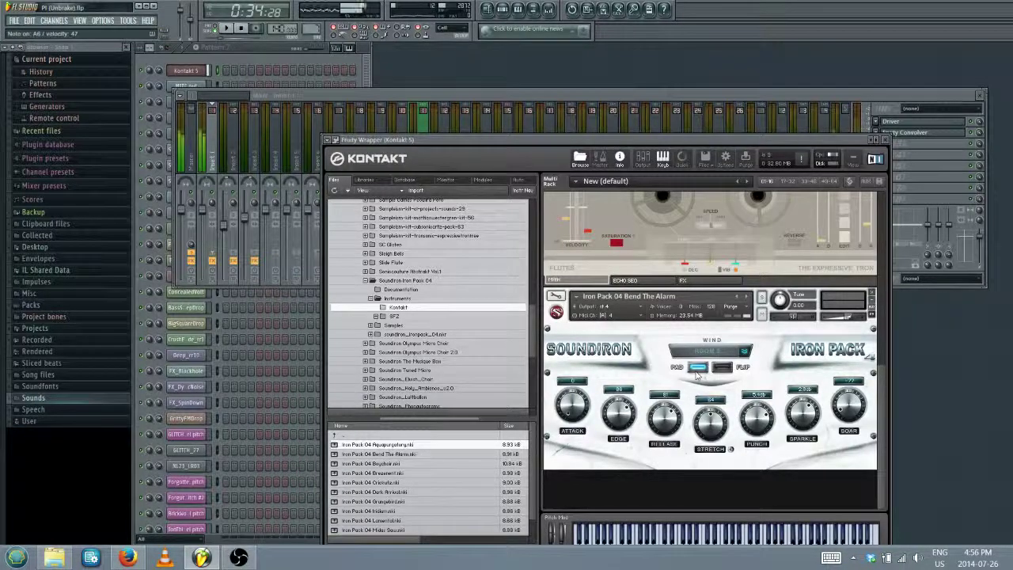
left_click_drag(317, 100, 447, 104)
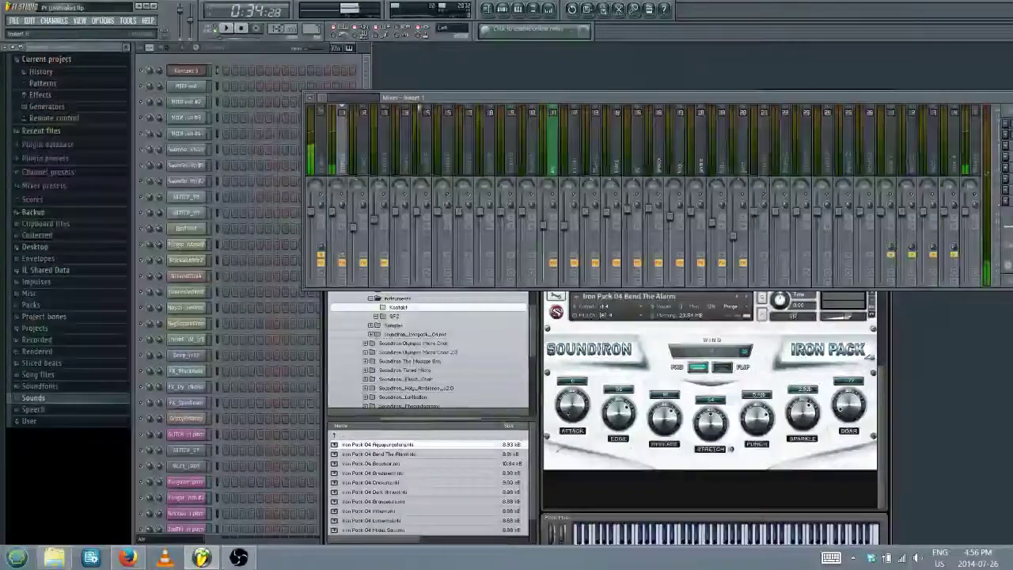
left_click(220, 130)
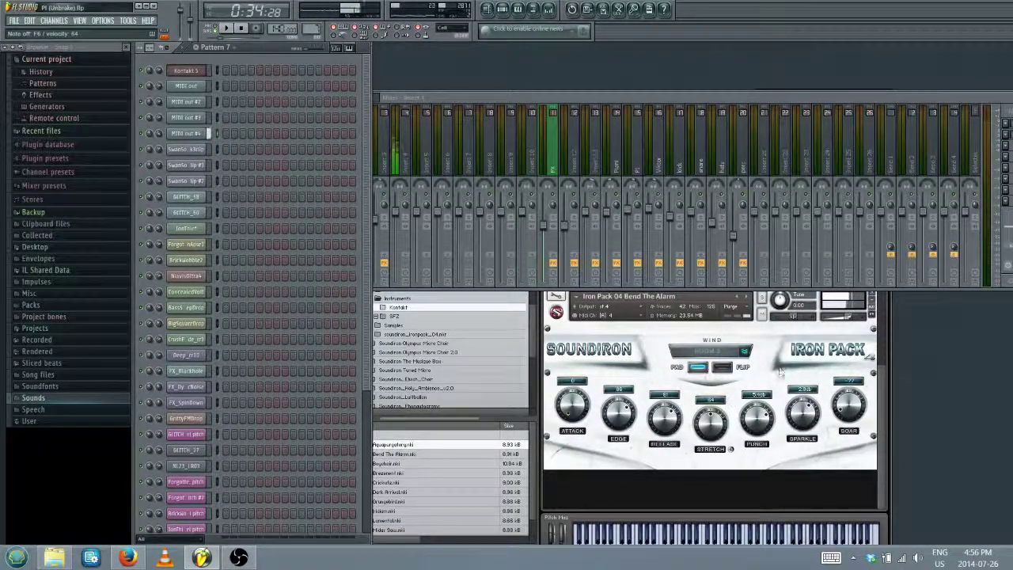
Raise Punch, set Edge to 127, lower Stretch, and audition the changes through MIDI out #4
left_click_drag(758, 418, 758, 407)
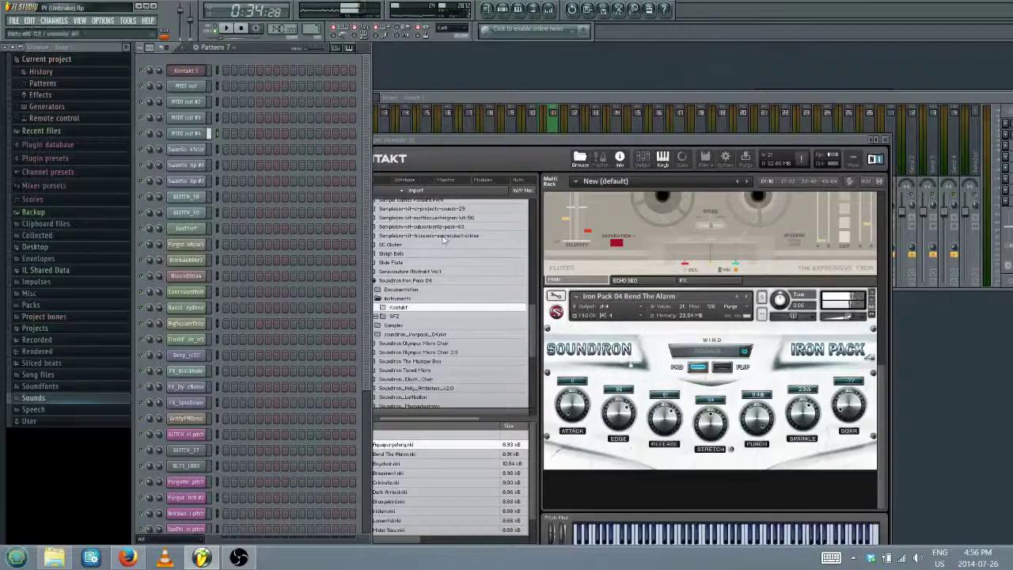
left_click(717, 384)
left_click_drag(670, 424, 667, 488)
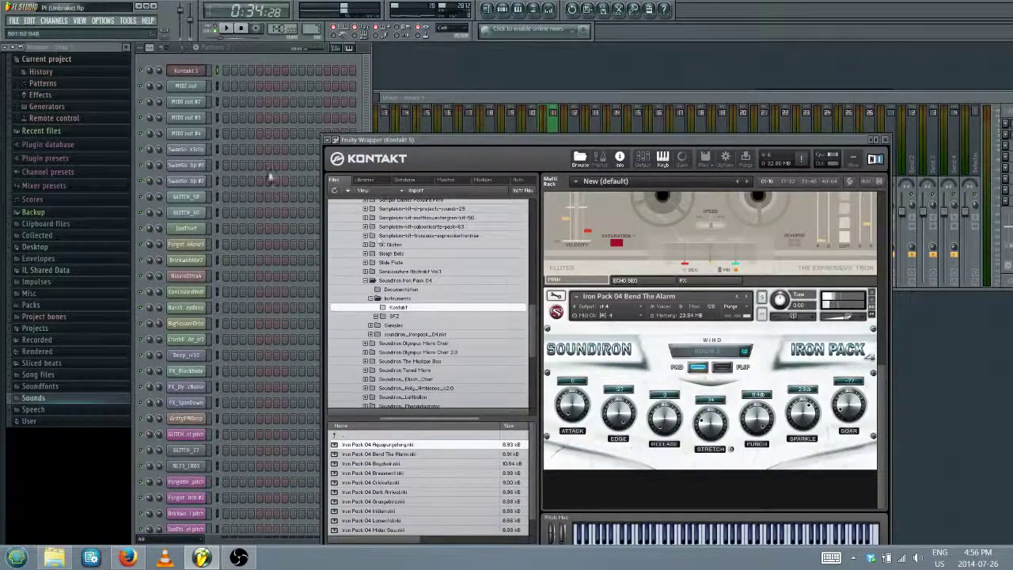
left_click(222, 133)
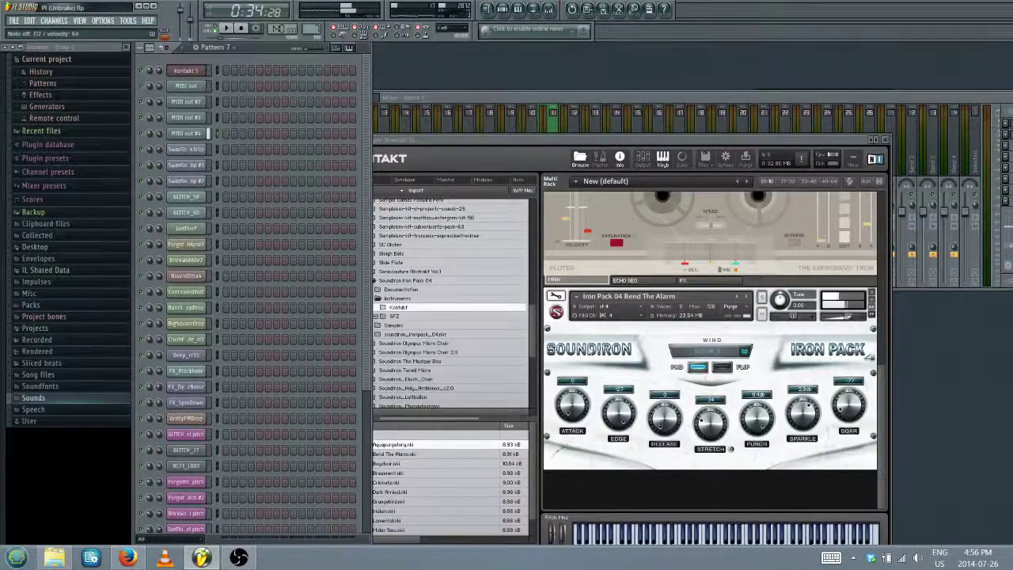
Raise Soar and Stretch on Bend The Alarm, enable the stretch switch, turn Pad off, and audition the sound through MIDI out #4
left_click(219, 129)
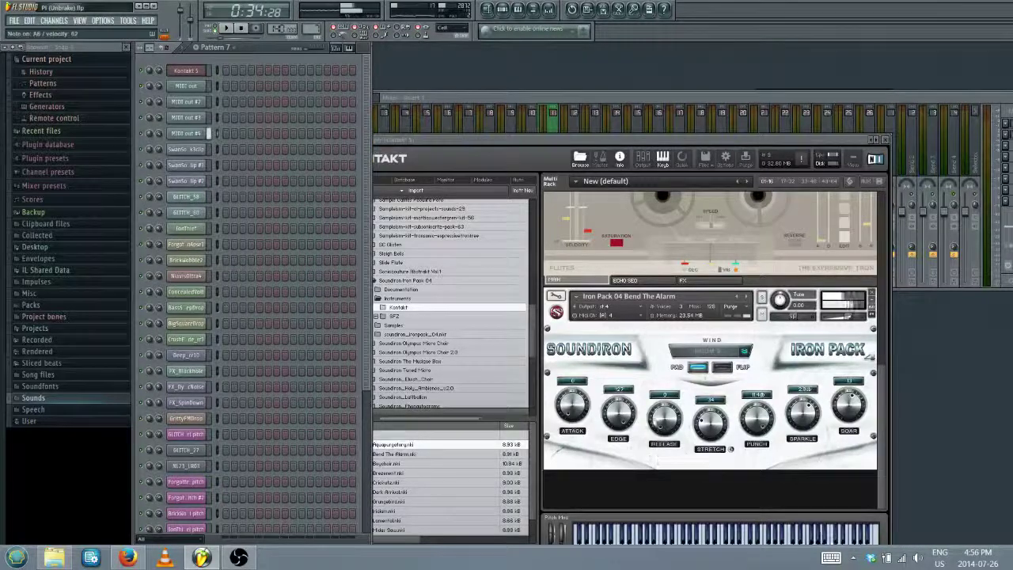
left_click(215, 135)
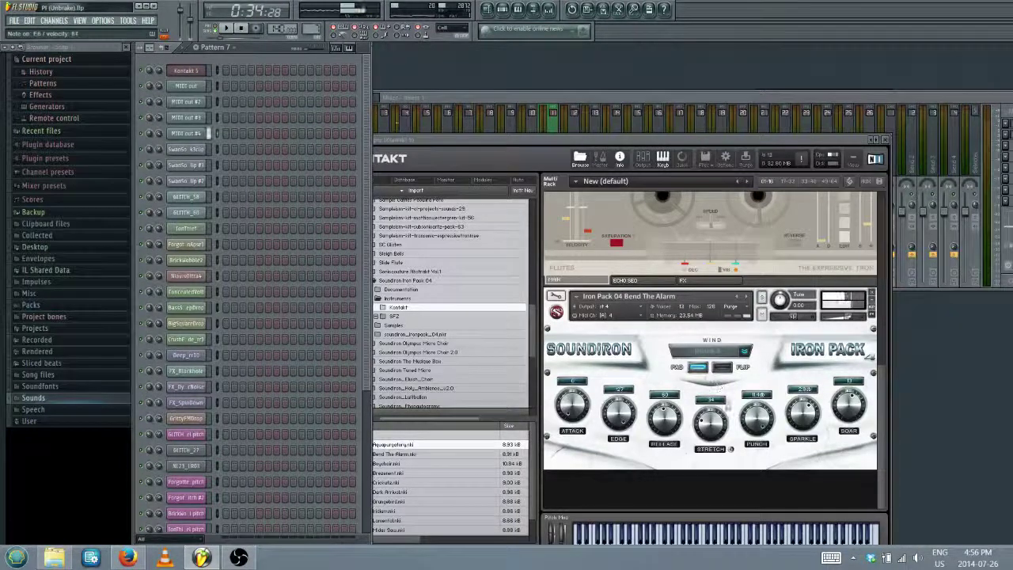
left_click(713, 411)
left_click(730, 449)
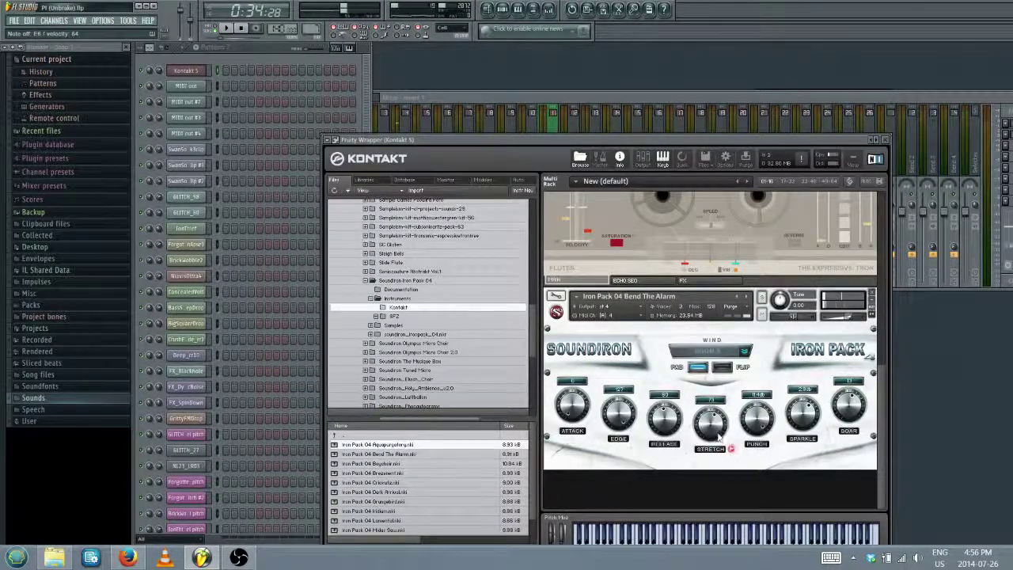
left_click(698, 367)
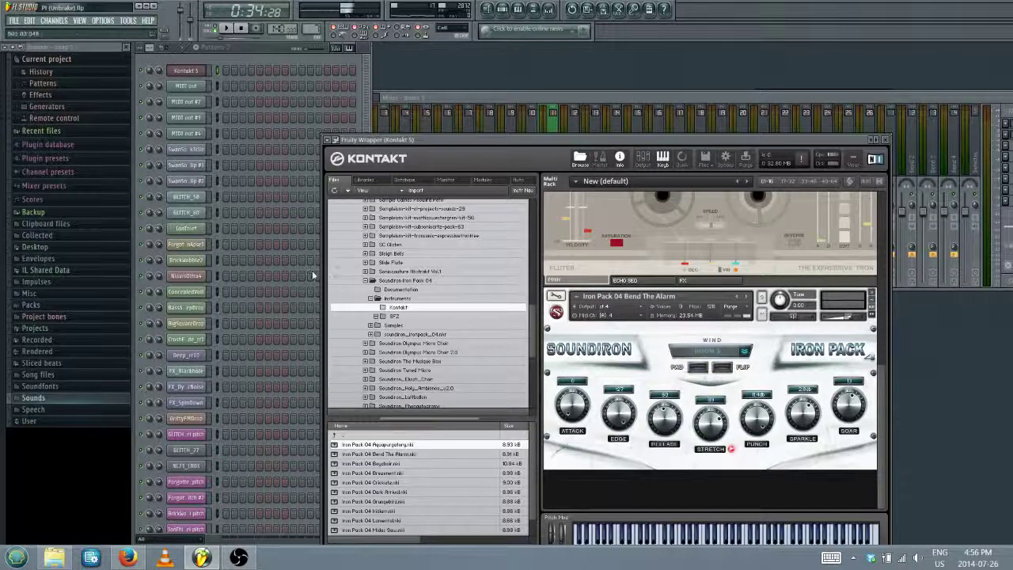
left_click(224, 139)
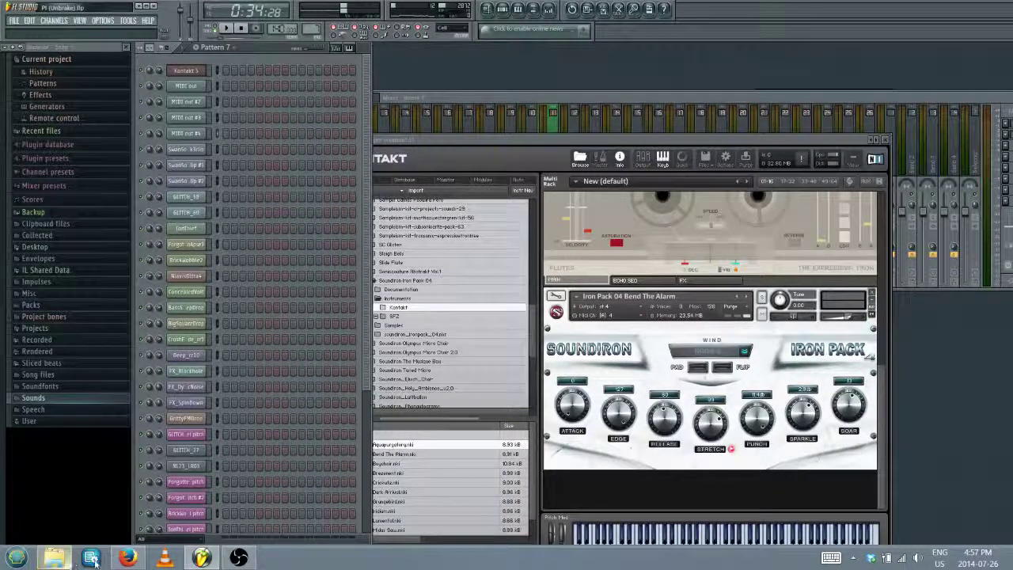
Switch to Open Broadcaster Software, show the webcam source briefly, hide it again, and minimize the window
left_click(240, 558)
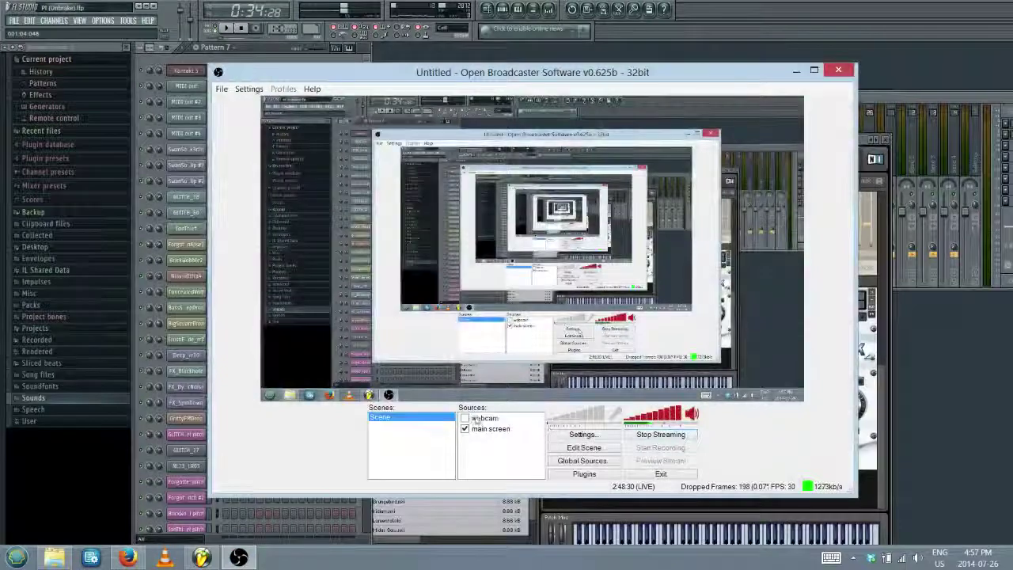
left_click(465, 418)
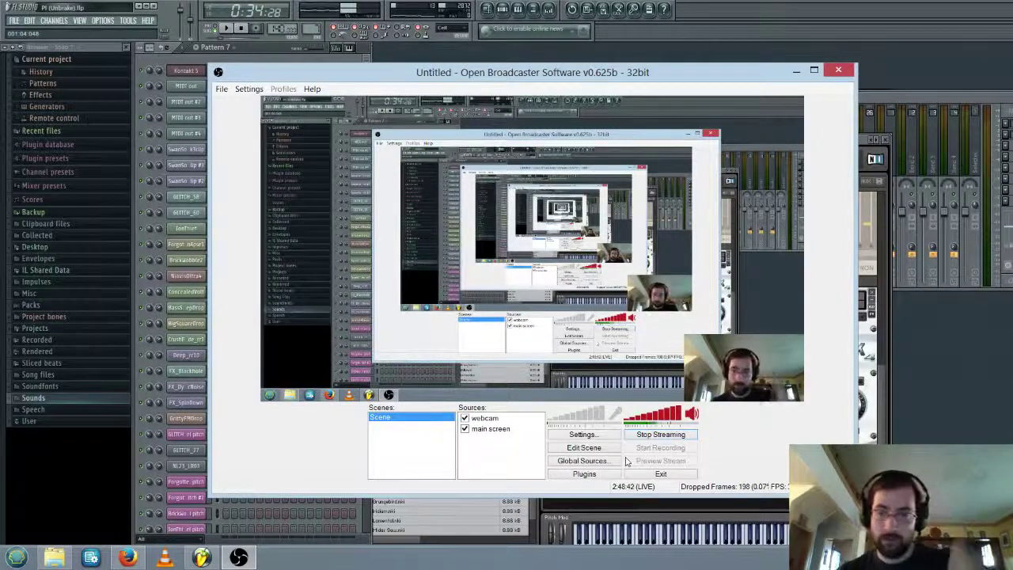
left_click(465, 418)
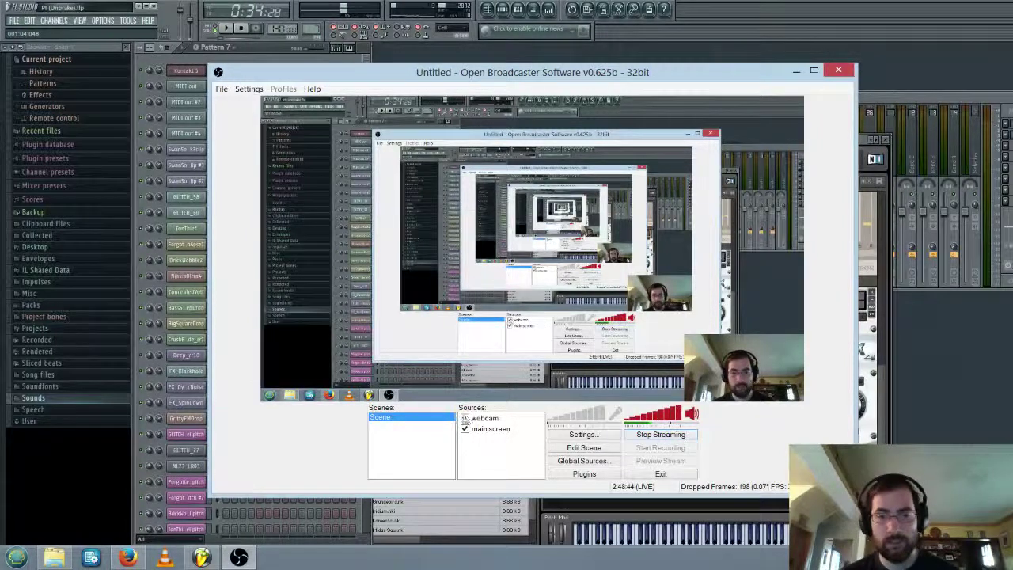
left_click(797, 71)
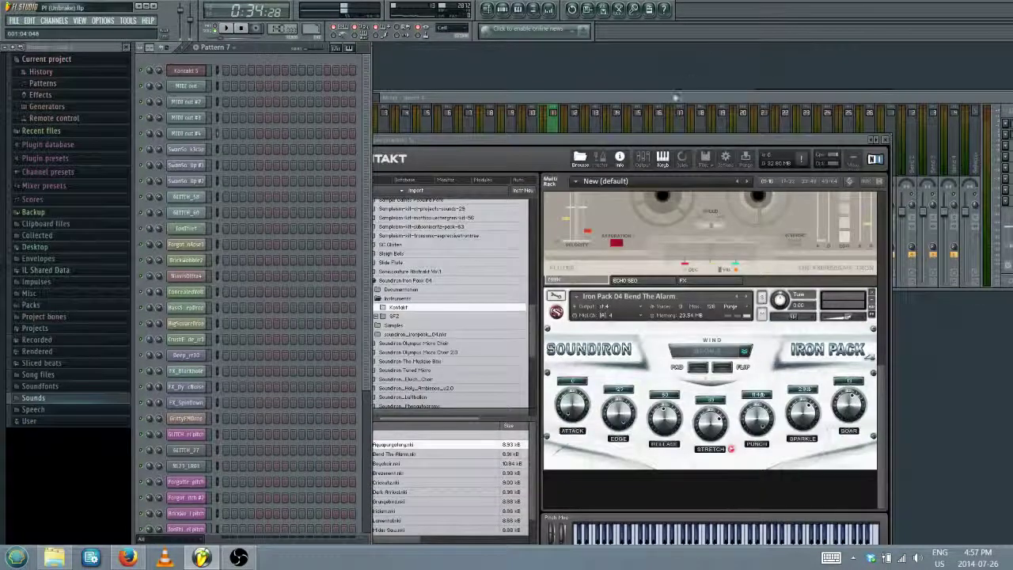
Move the Kontakt window fully into view, change Bend The Alarm's reverb impulse to Room 1, and audition it through MIDI out #4
left_click(619, 140)
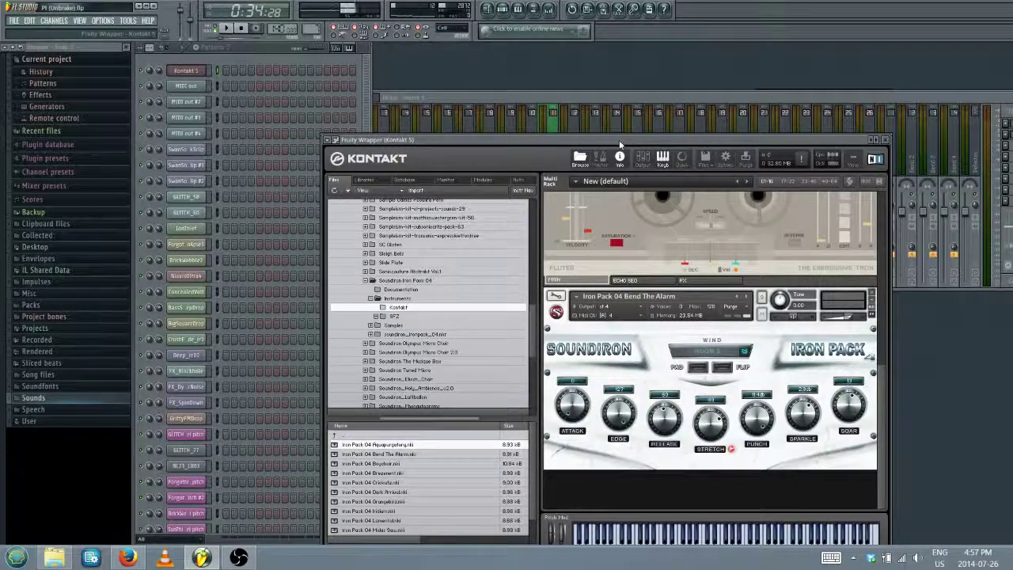
left_click(620, 156)
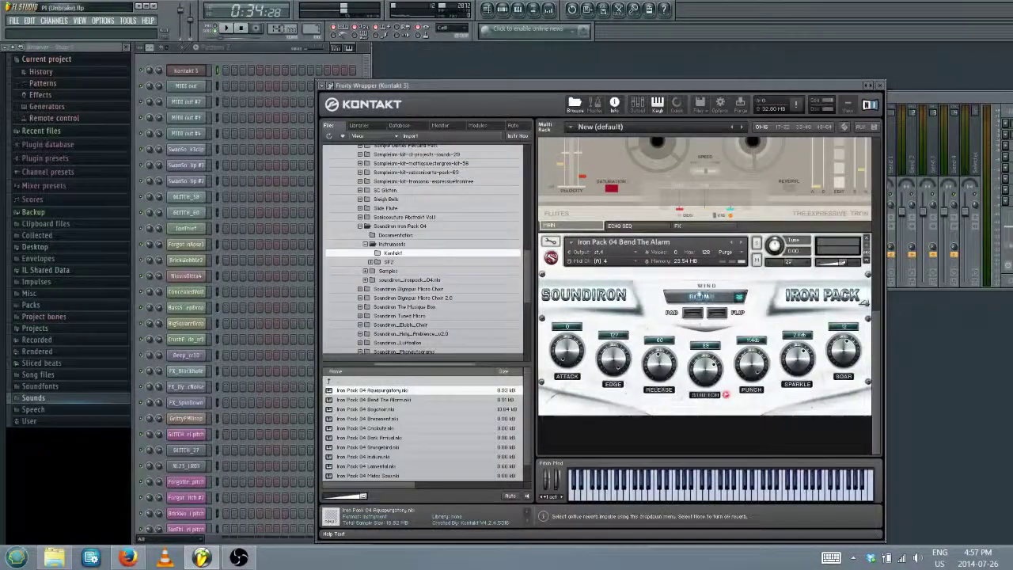
left_click(715, 299)
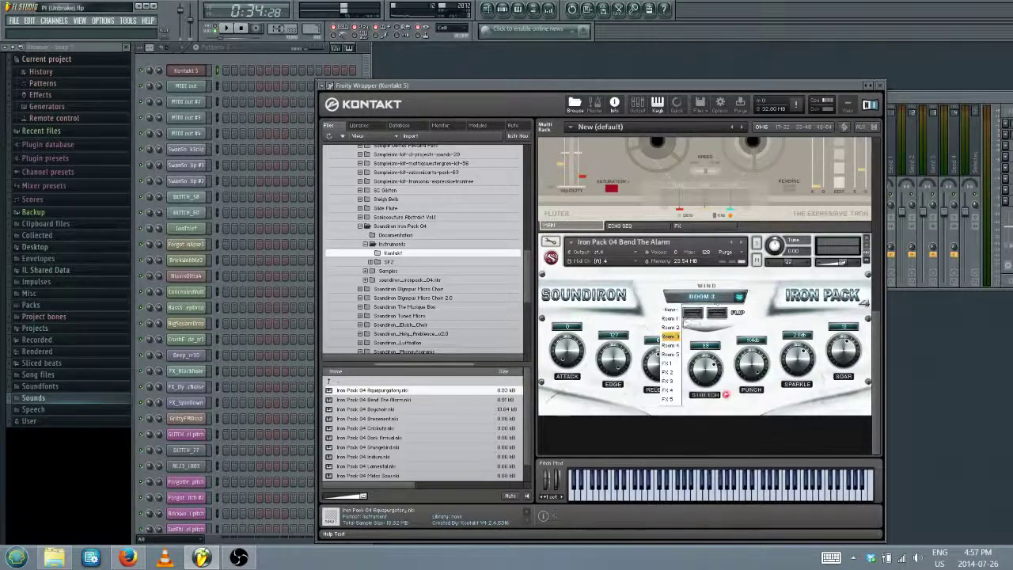
left_click(677, 318)
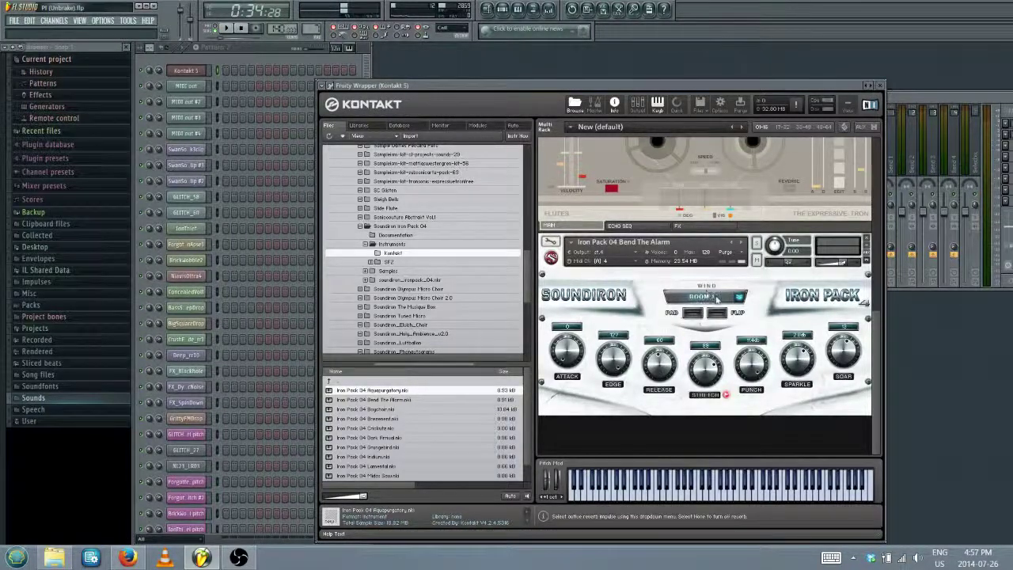
left_click(221, 133)
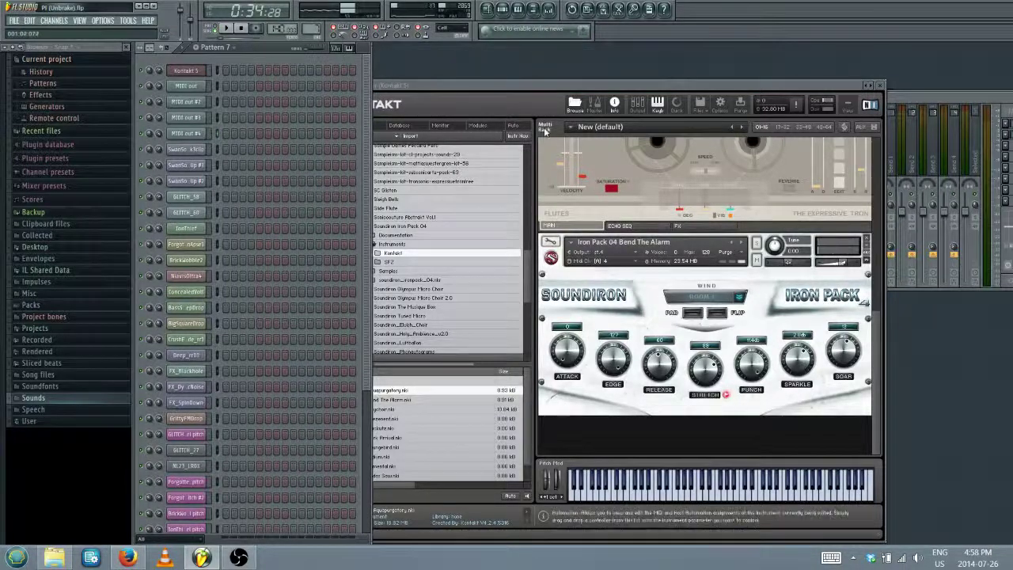
Raise Punch to 12.0 dB, increase Sparkle and Soar on Bend The Alarm, and close the MIDI out #4 channel settings
left_click(539, 85)
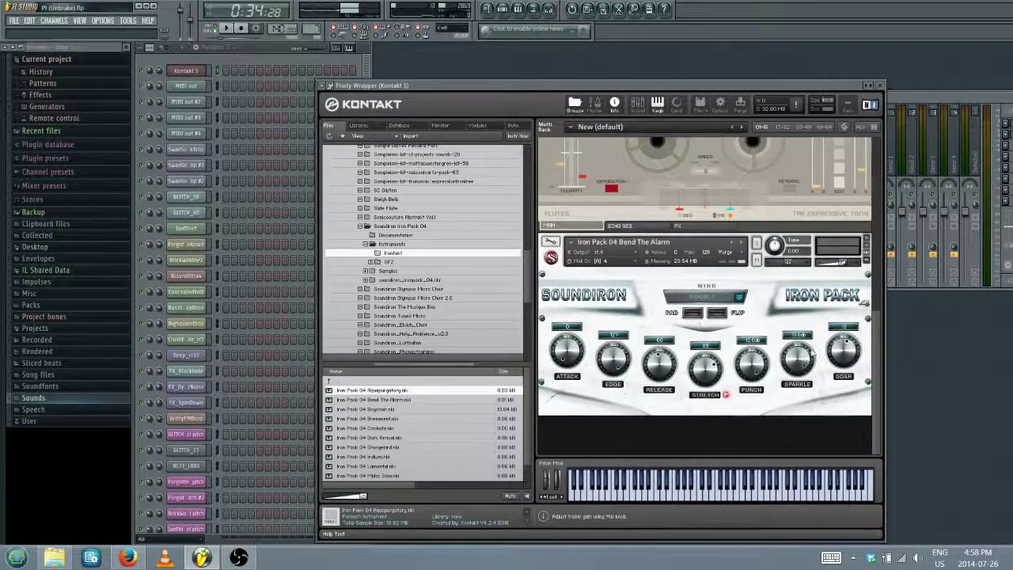
left_click_drag(846, 342, 845, 336)
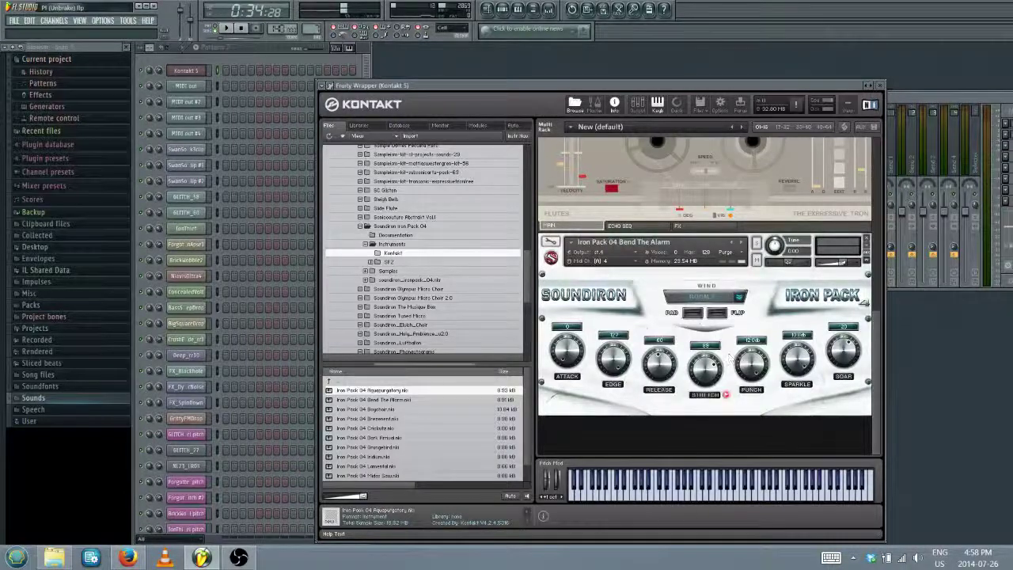
left_click(190, 136)
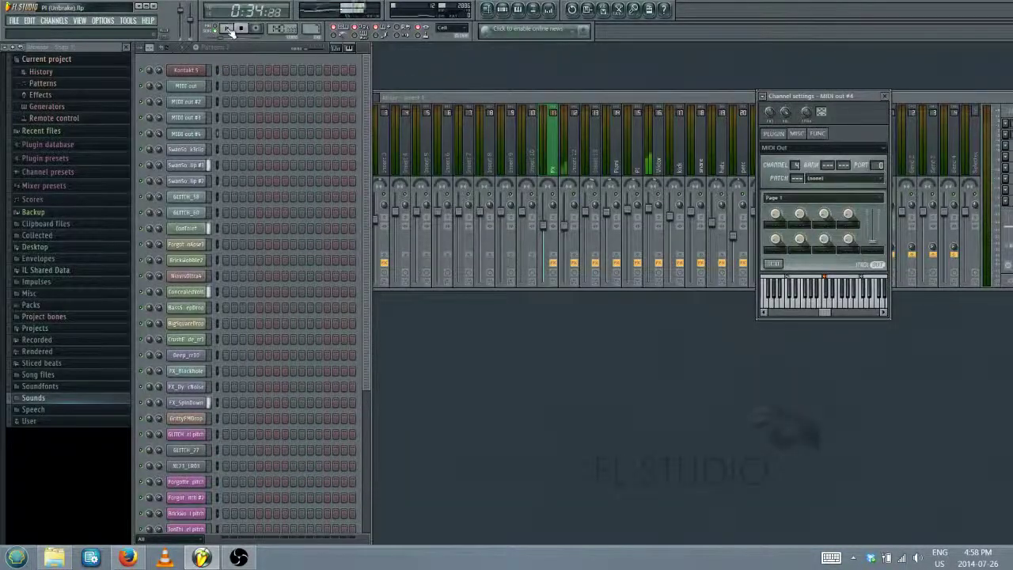
left_click(884, 96)
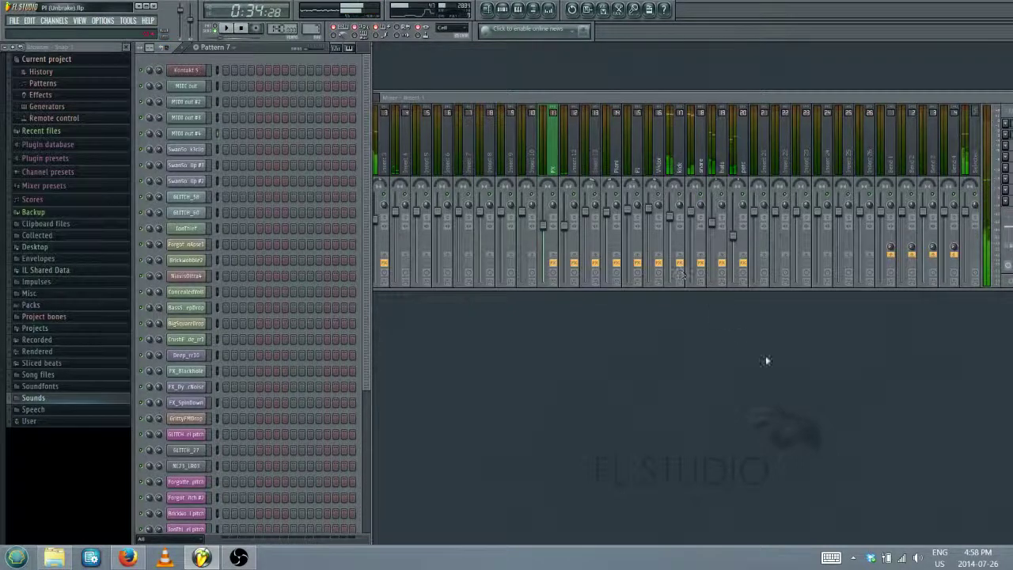
Open the ASIO4ALL driver settings, check the device list and buffer size, and close them
left_click(853, 557)
left_click(874, 474)
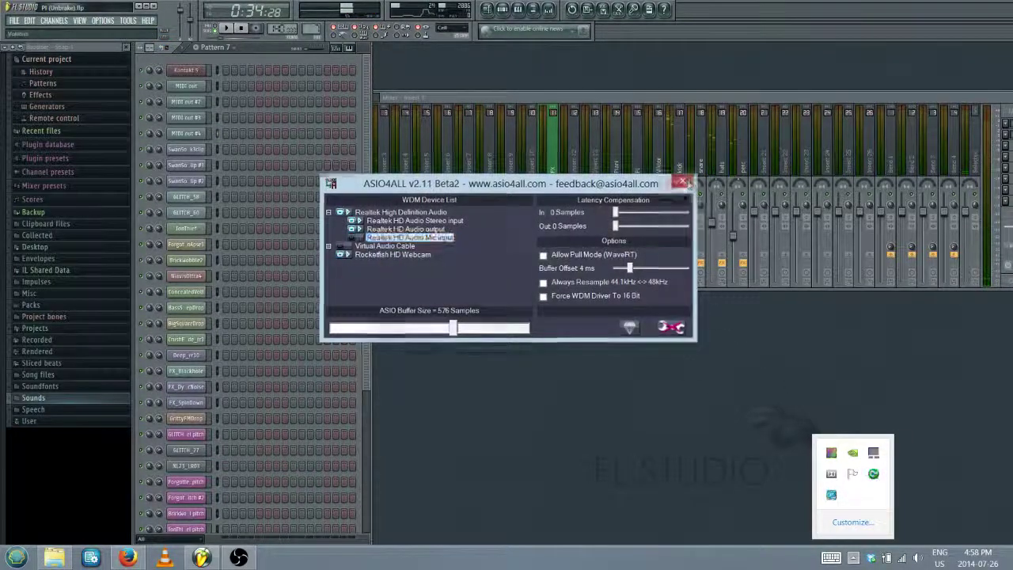
left_click(675, 350)
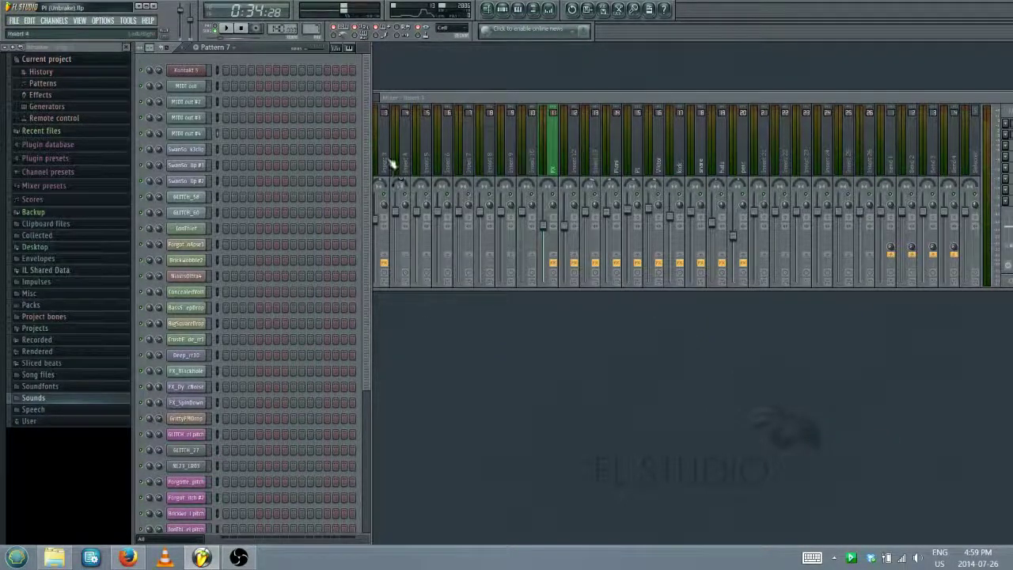
Reopen Kontakt, replace Bend The Alarm with Iron Pack 04 Boychoir, adjust its volume, and audition it through MIDI out #4
mouse_move(368, 146)
left_mouse_down()
mouse_move(369, 332)
mouse_move(368, 127)
left_mouse_up()
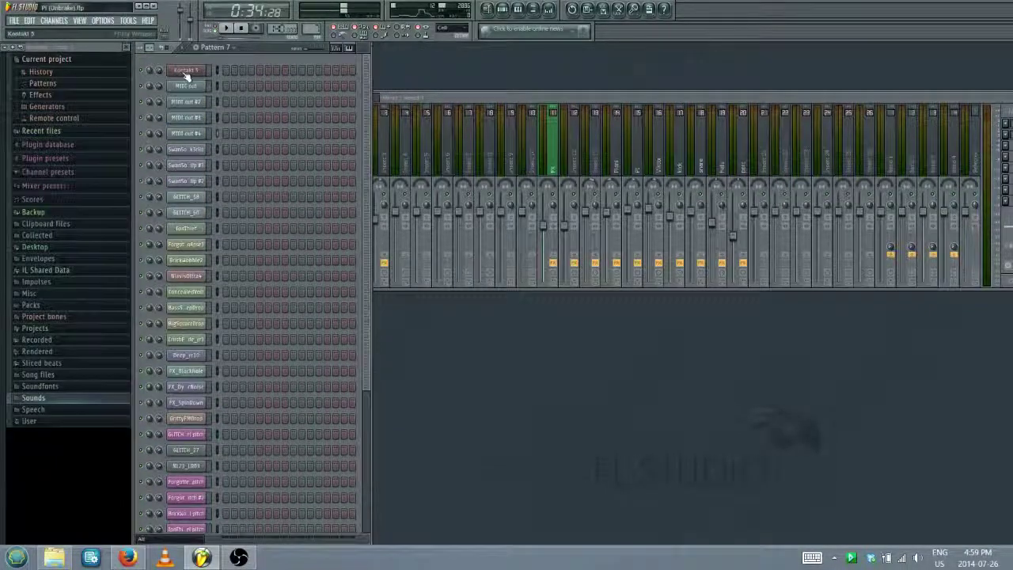
left_click(185, 72)
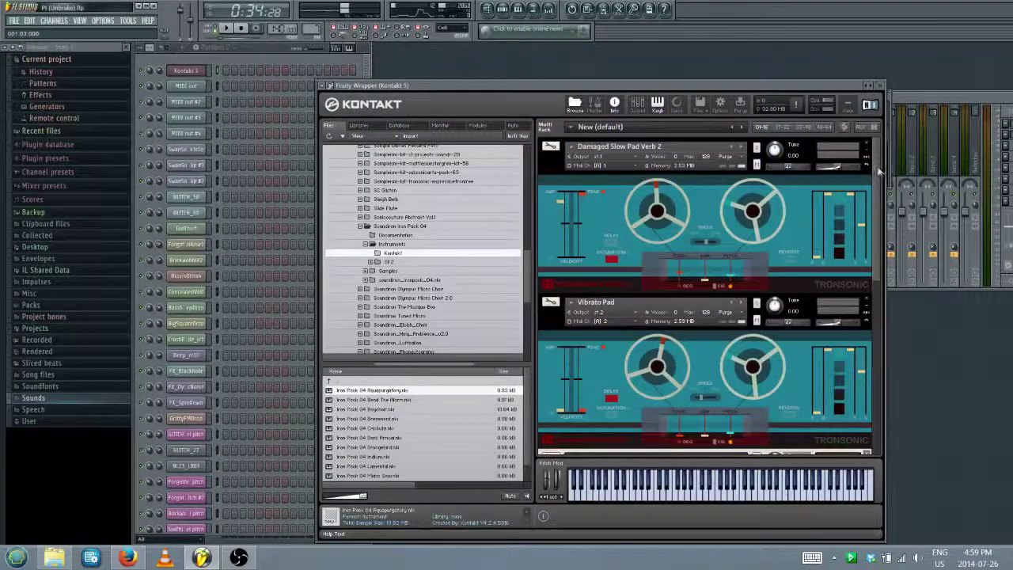
left_click_drag(871, 182, 883, 349)
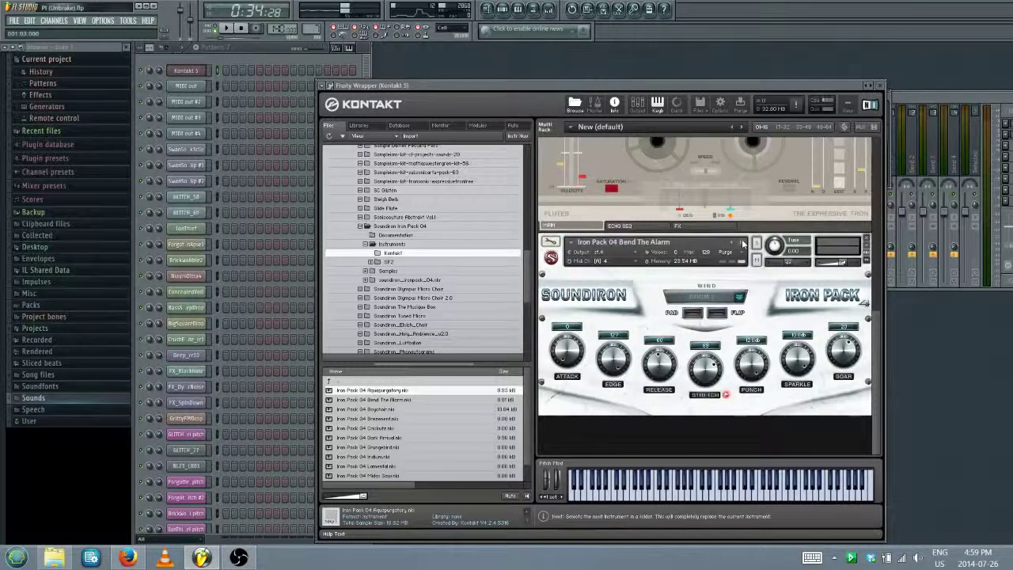
left_click(221, 138)
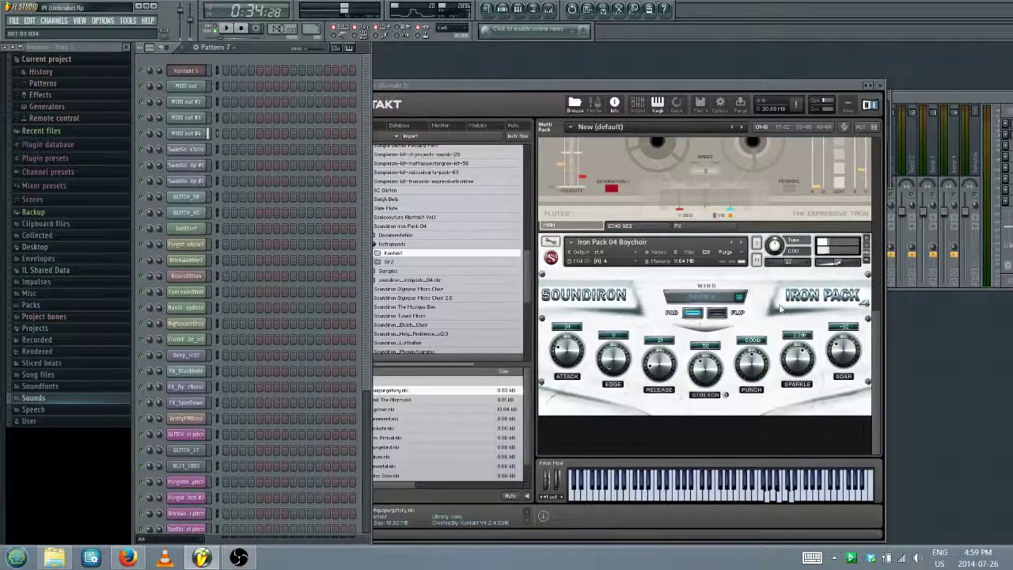
left_click(848, 267)
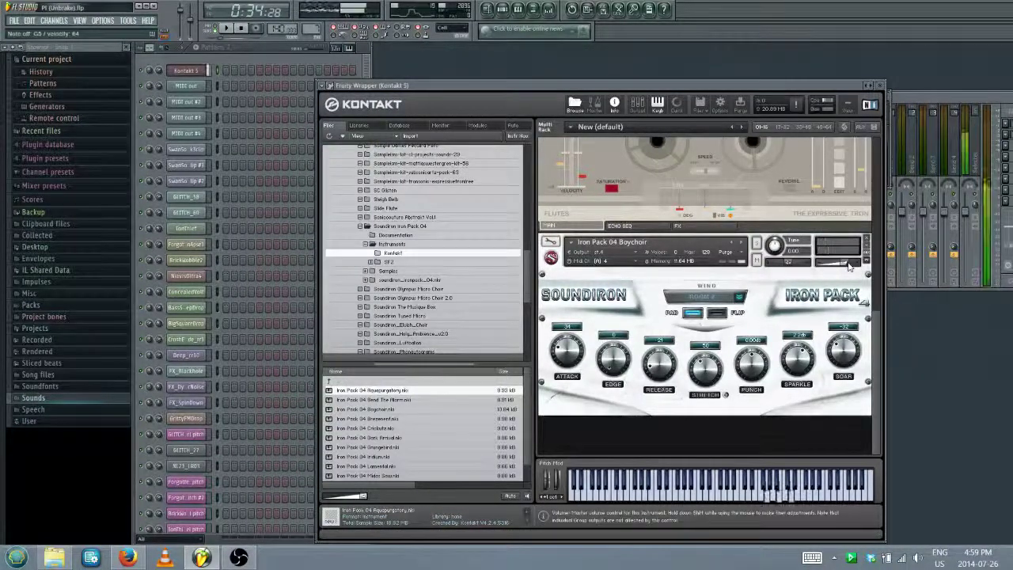
left_click(220, 131)
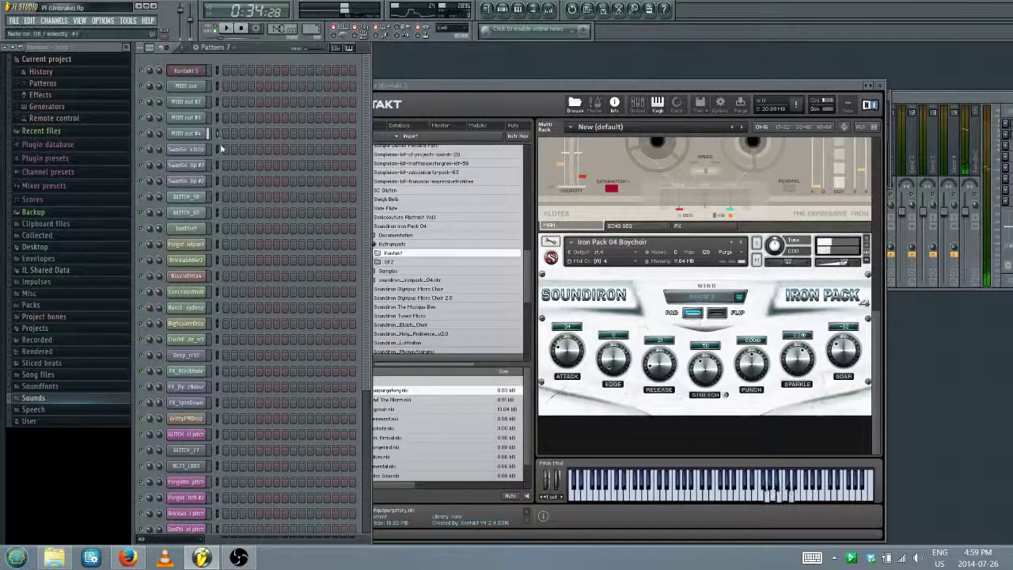
Lower Attack, set Release to 57, raise Soar on Boychoir, and audition the changes through MIDI out #4
left_click(862, 360)
scroll(861, 360, "up", 3)
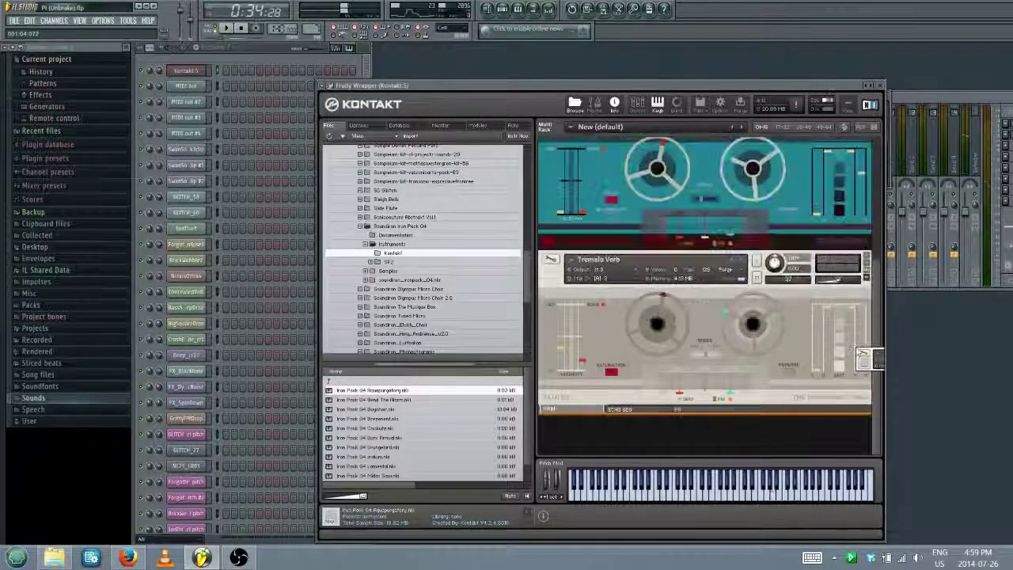
scroll(871, 348, "down", 3)
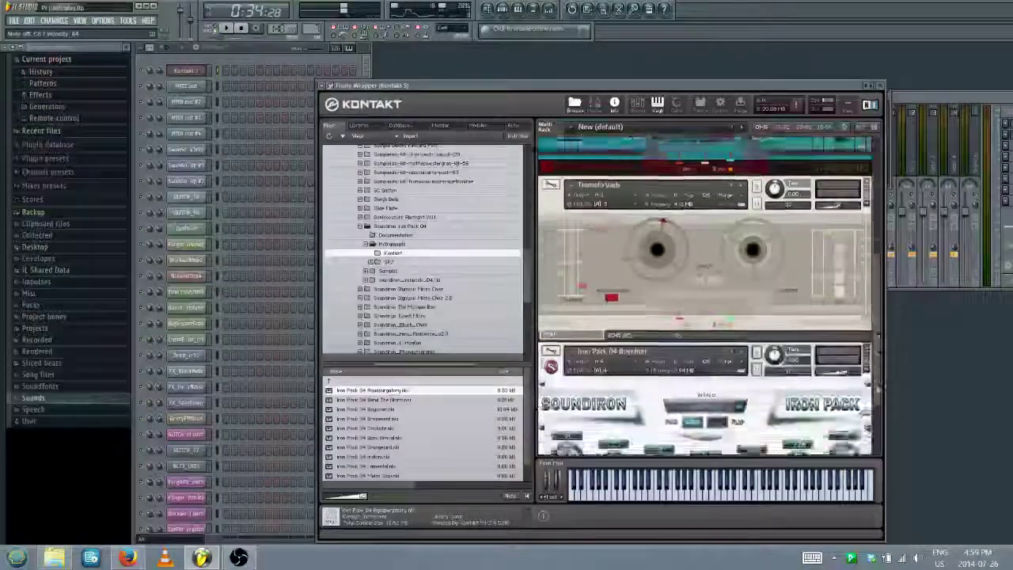
scroll(872, 380, "down", 2)
left_click_drag(572, 358, 616, 367)
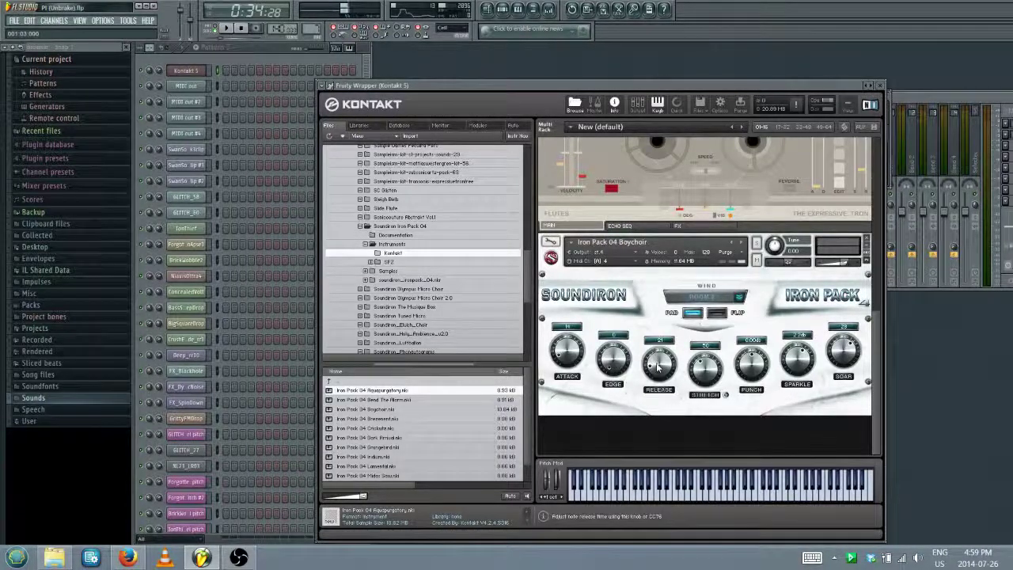
left_click_drag(660, 367, 659, 342)
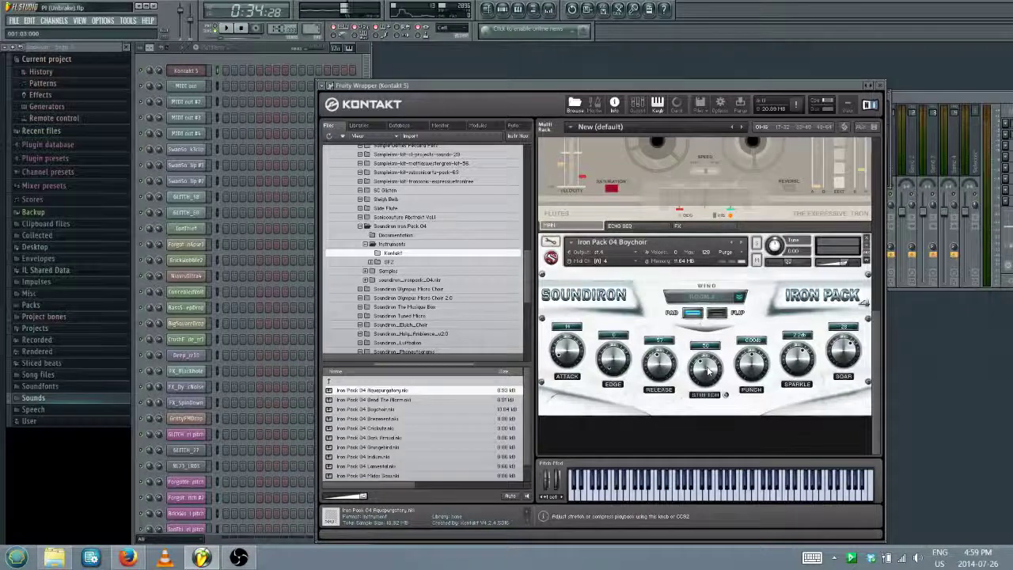
left_click(217, 136)
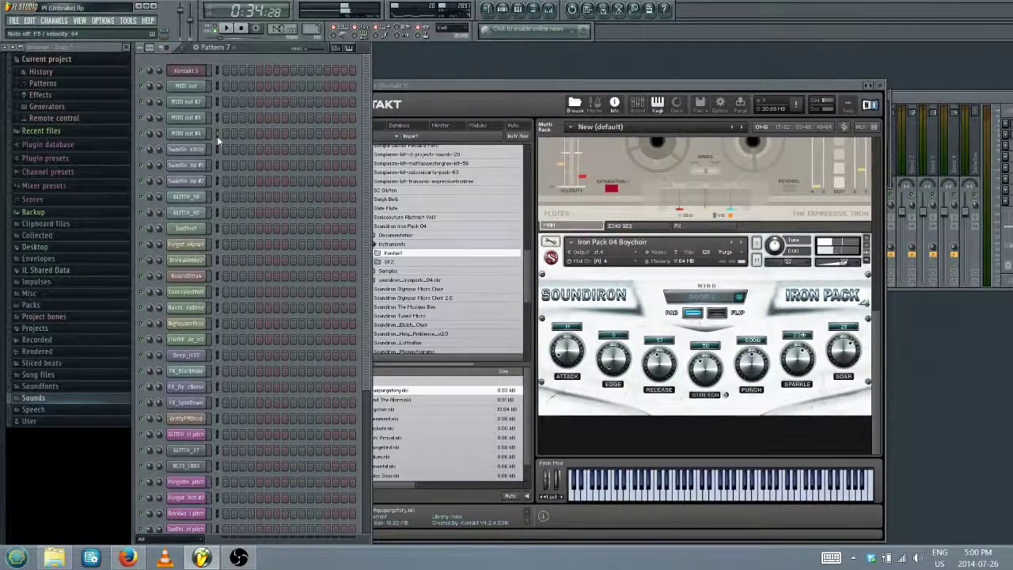
Compare Boychoir with Pad off through MIDI out #4, turn Pad back on, and change the reverb impulse to FX 3
left_click(524, 87)
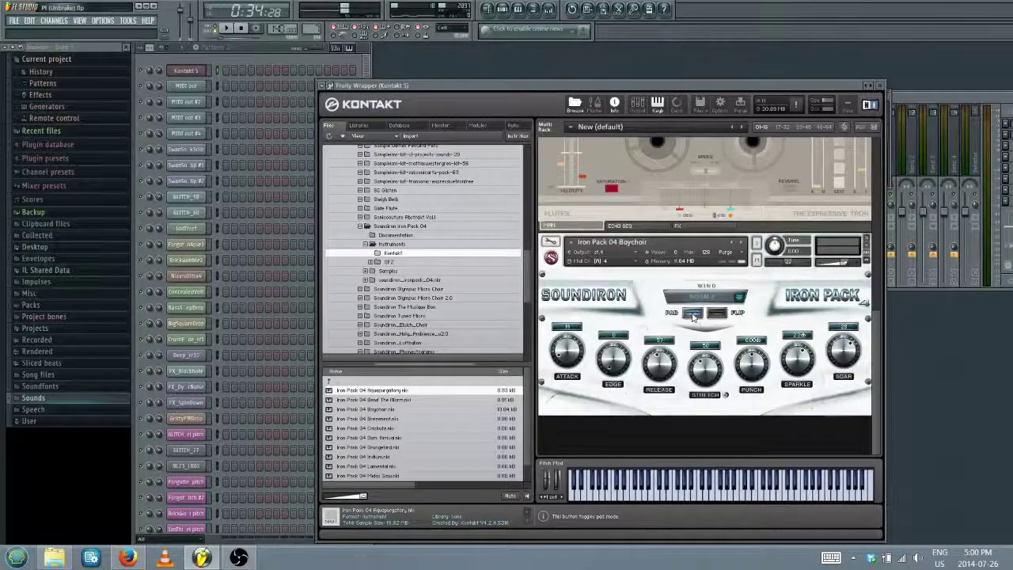
left_click(214, 129)
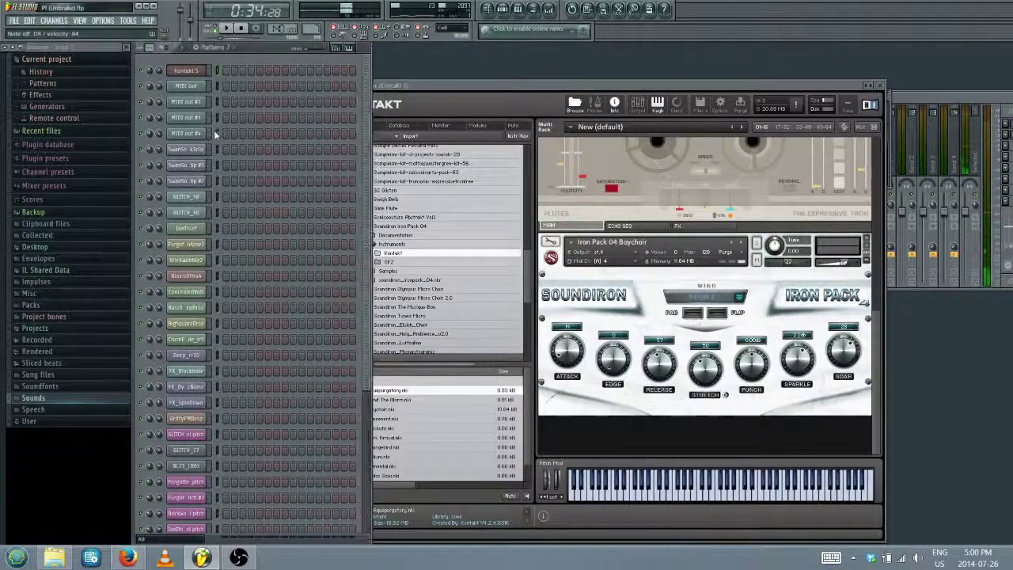
left_click(695, 314)
left_click(719, 298)
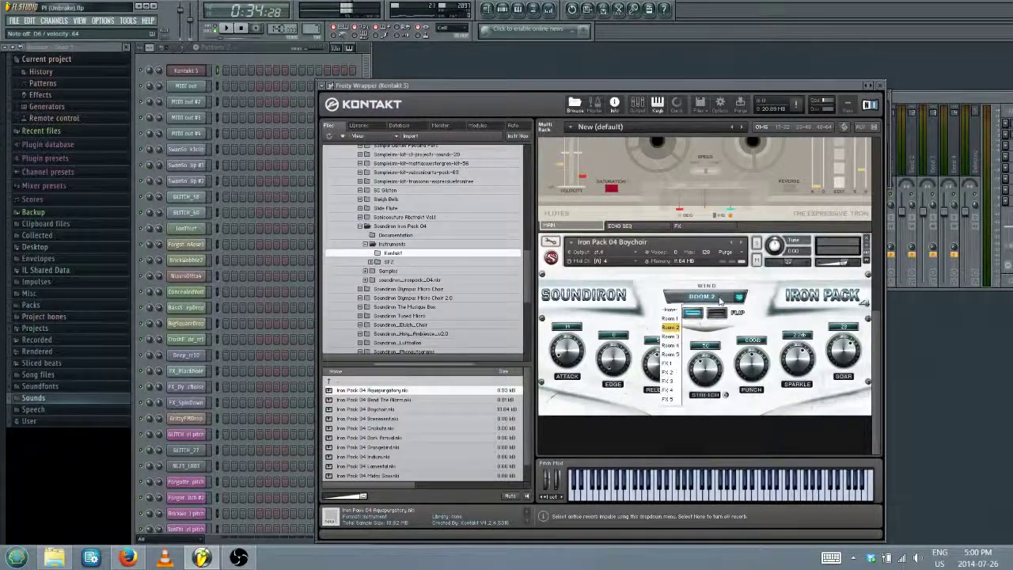
left_click(669, 380)
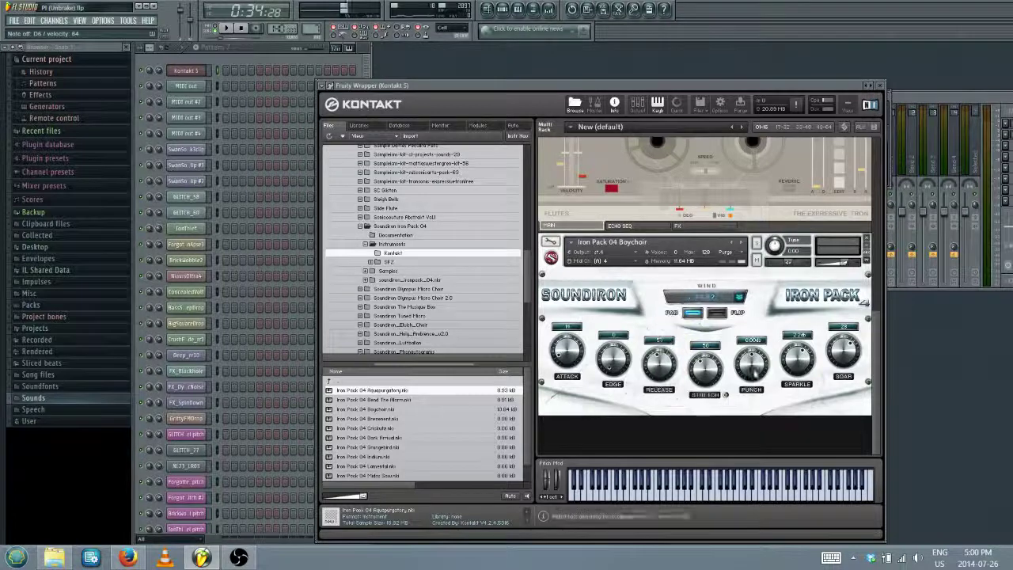
Raise Punch on Boychoir, hide Kontakt, and check the MIDI out #4 channel settings
left_click_drag(756, 370, 759, 364)
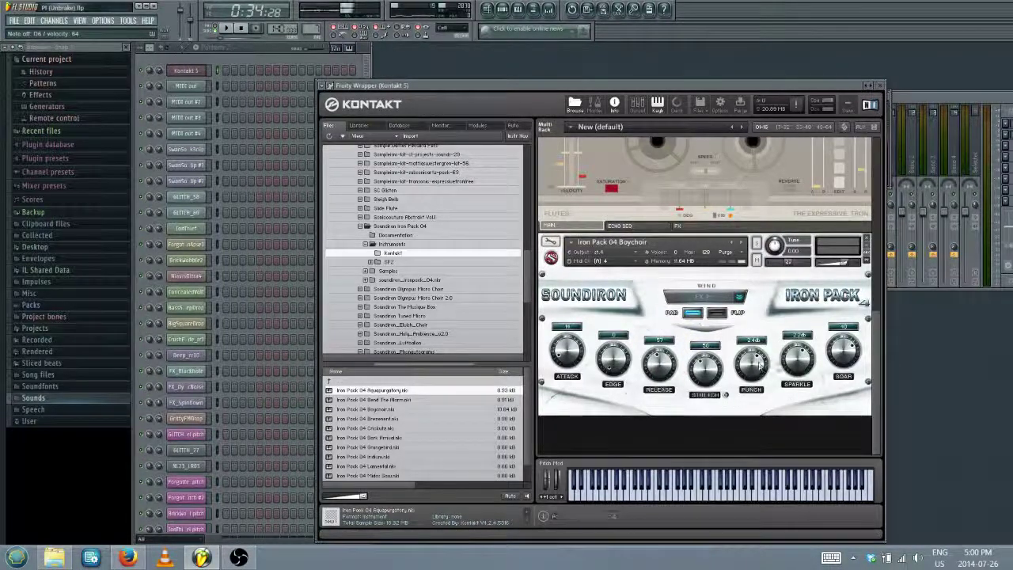
left_click(868, 85)
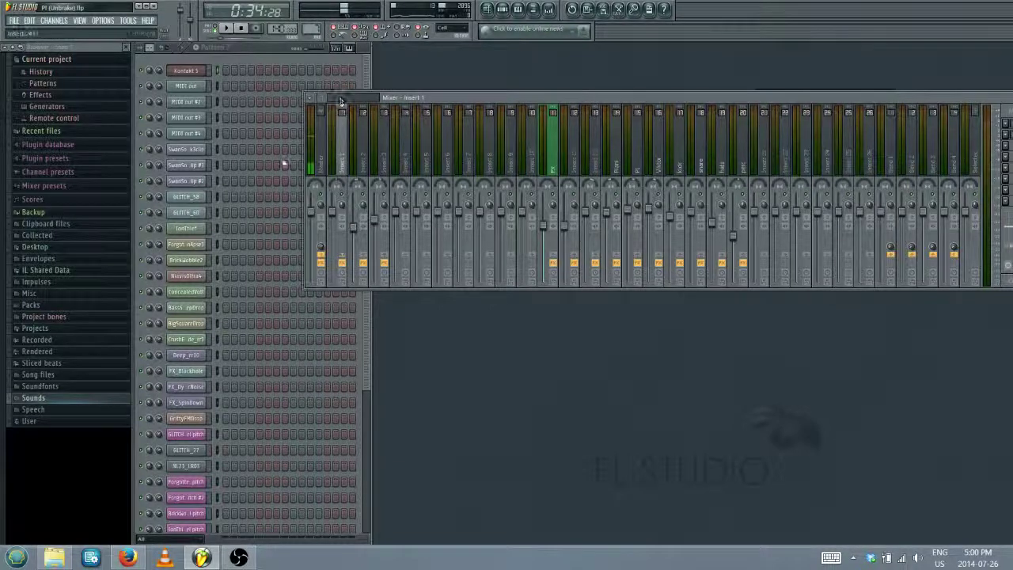
left_click(204, 134)
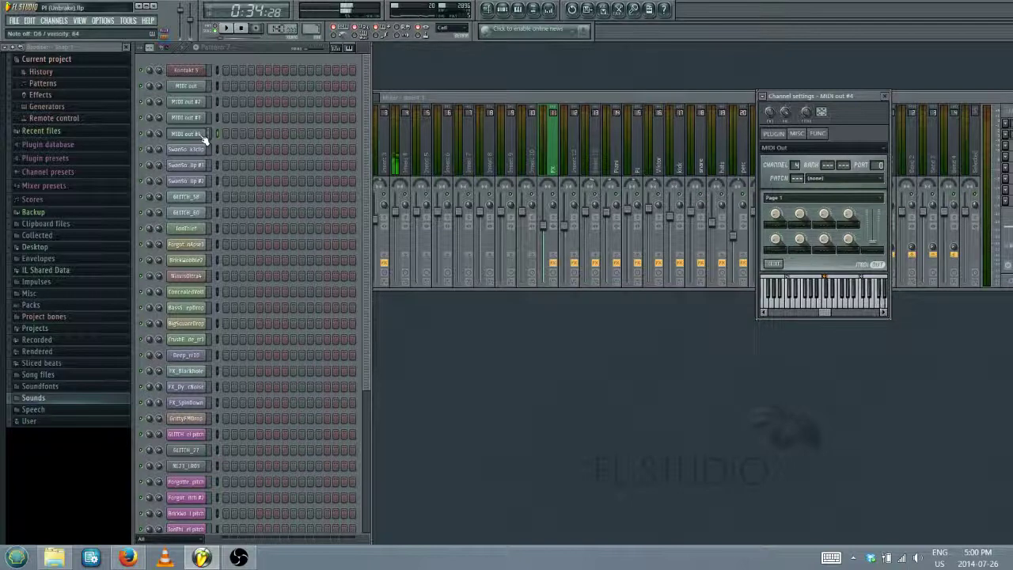
left_click(885, 96)
left_click(871, 98)
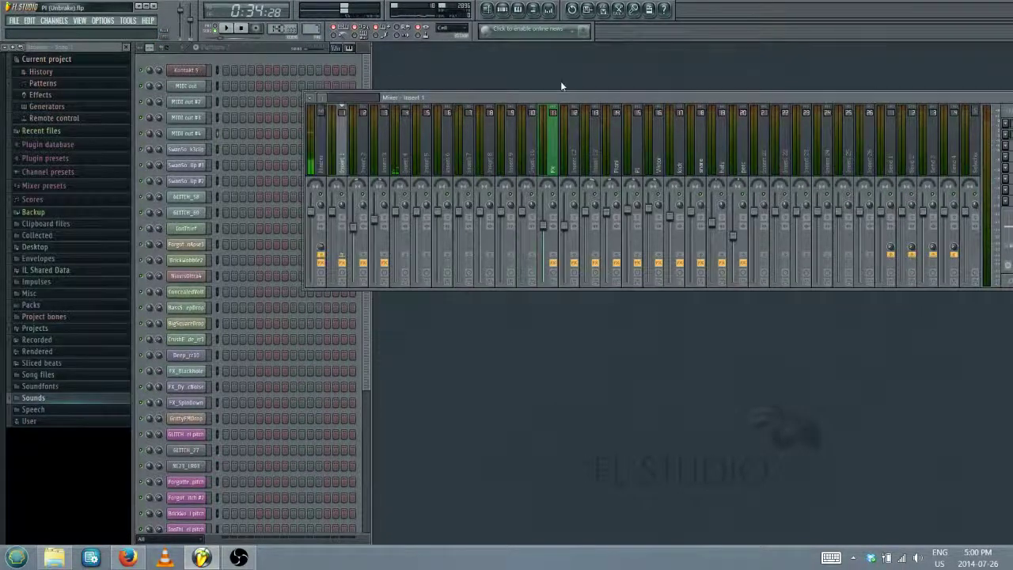
Reposition the mixer to show its effect slots, inspect it, and close it
left_click_drag(898, 95, 900, 101)
left_click_drag(936, 115, 898, 120)
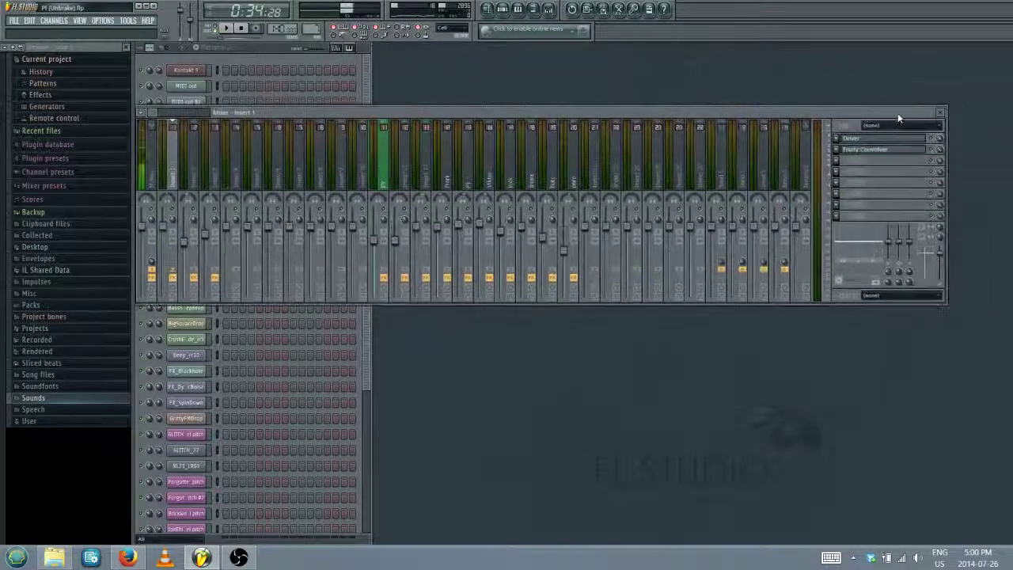
left_click(940, 112)
left_click(550, 10)
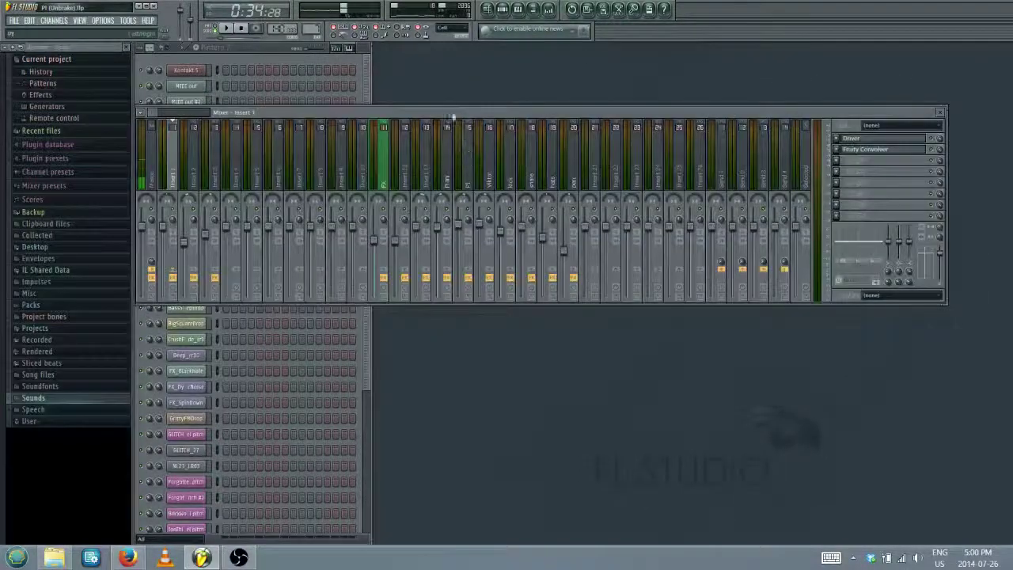
left_click(940, 112)
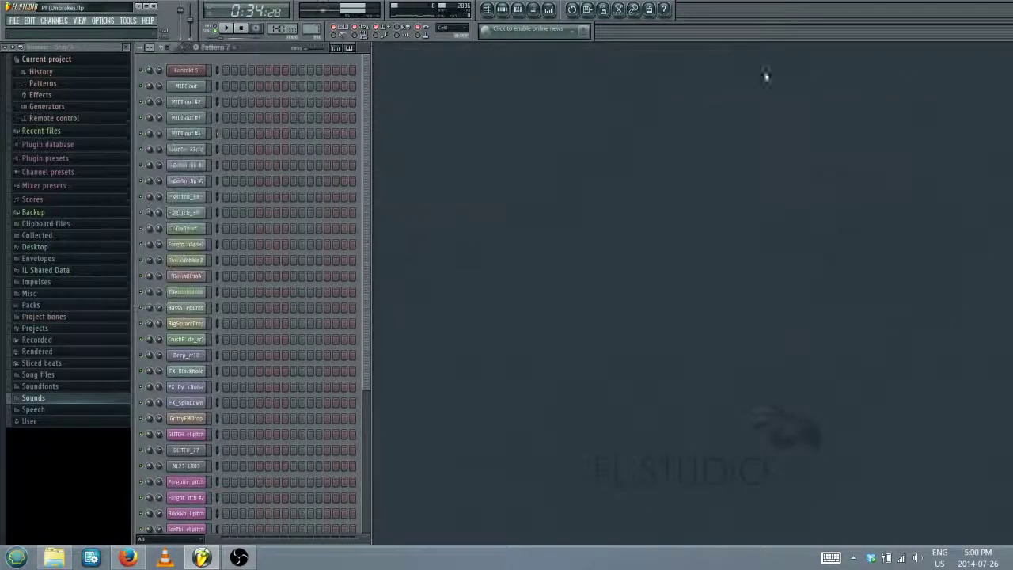
Play the arrangement from the current playlist position, stop it, and close the playlist
left_click(487, 8)
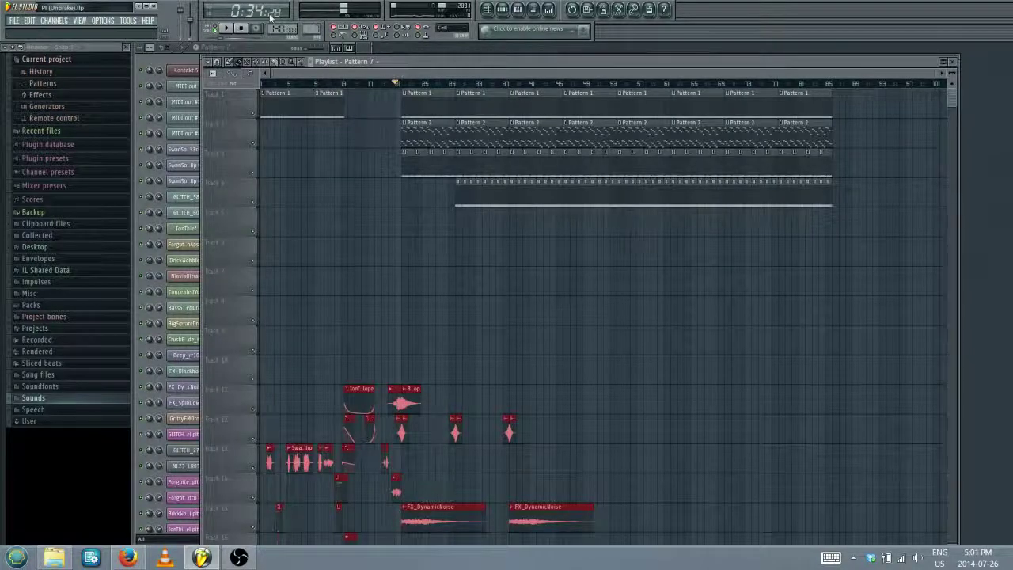
left_click(227, 29)
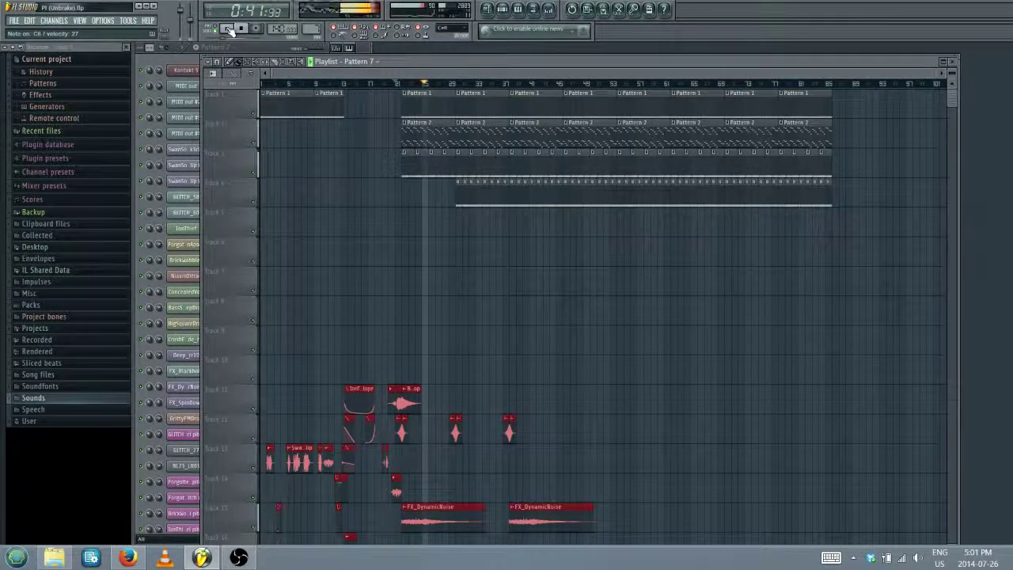
left_click(226, 28)
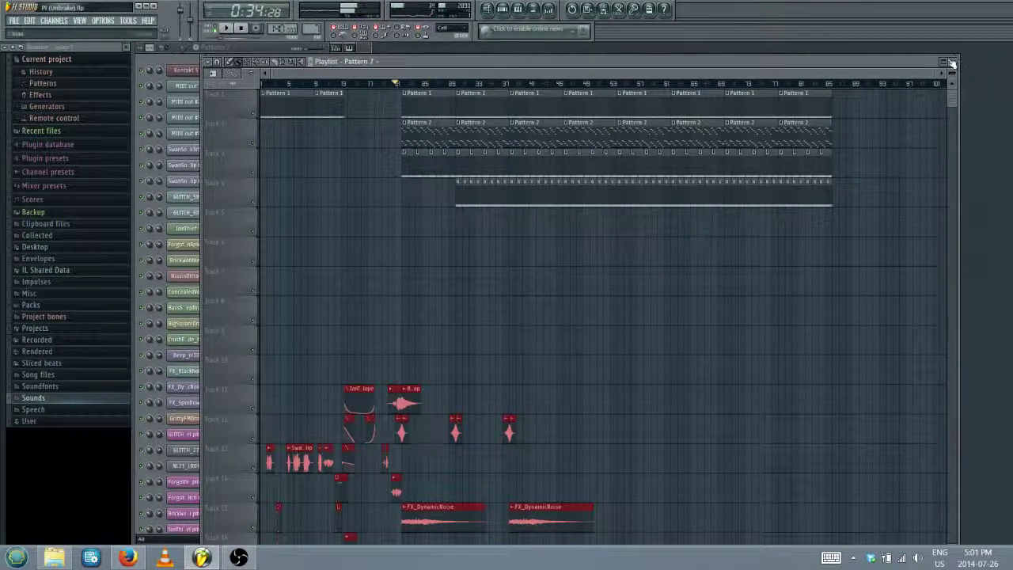
left_click(951, 61)
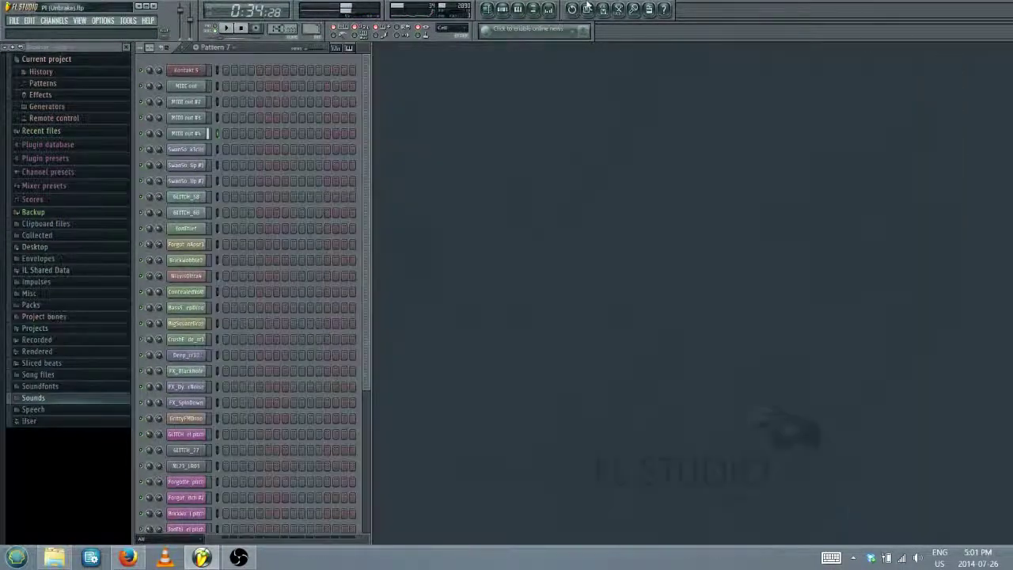
Bring the mixer into view, and draw a two-bar C6 note for MIDI out #4 in Pattern 7
left_click(548, 9)
left_click_drag(317, 107, 527, 164)
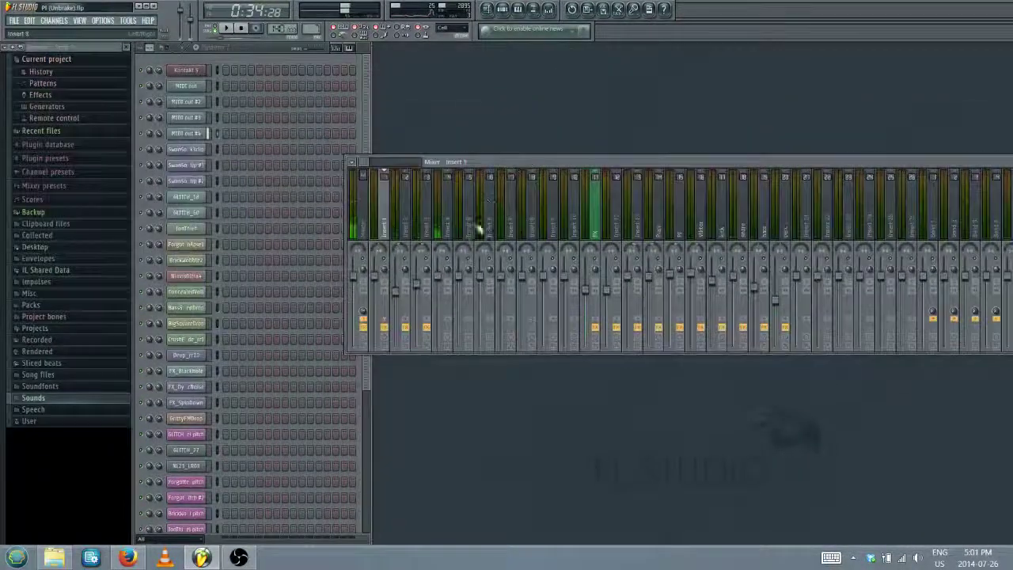
right_click(190, 138)
left_click(248, 138)
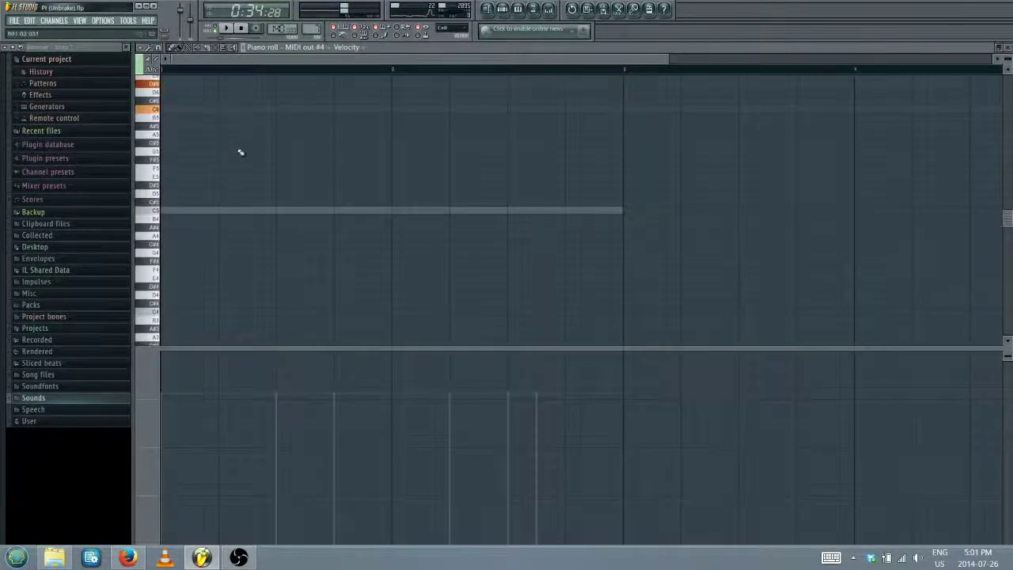
scroll(219, 161, "up", 3)
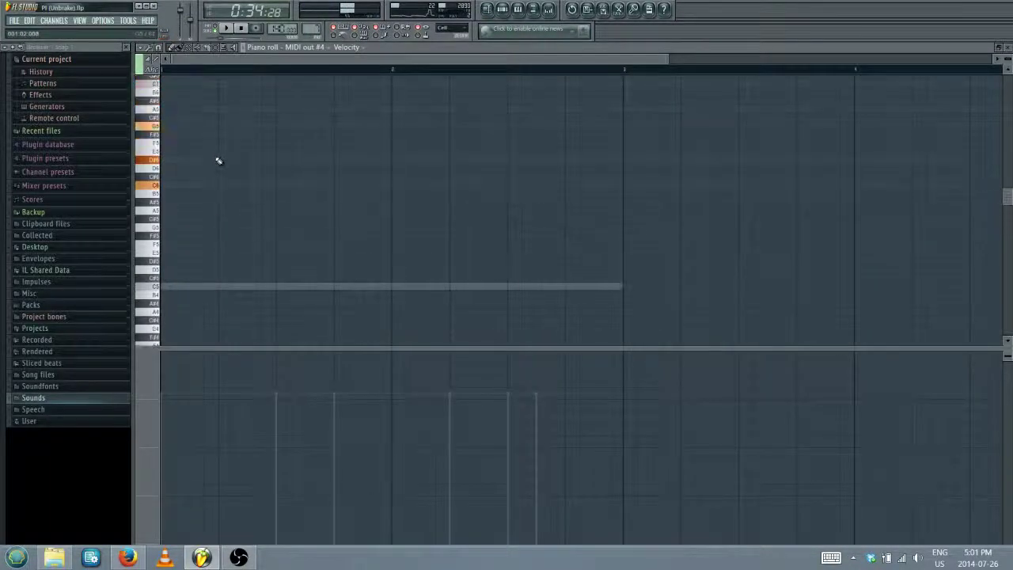
left_click(163, 188)
left_click_drag(217, 185, 620, 184)
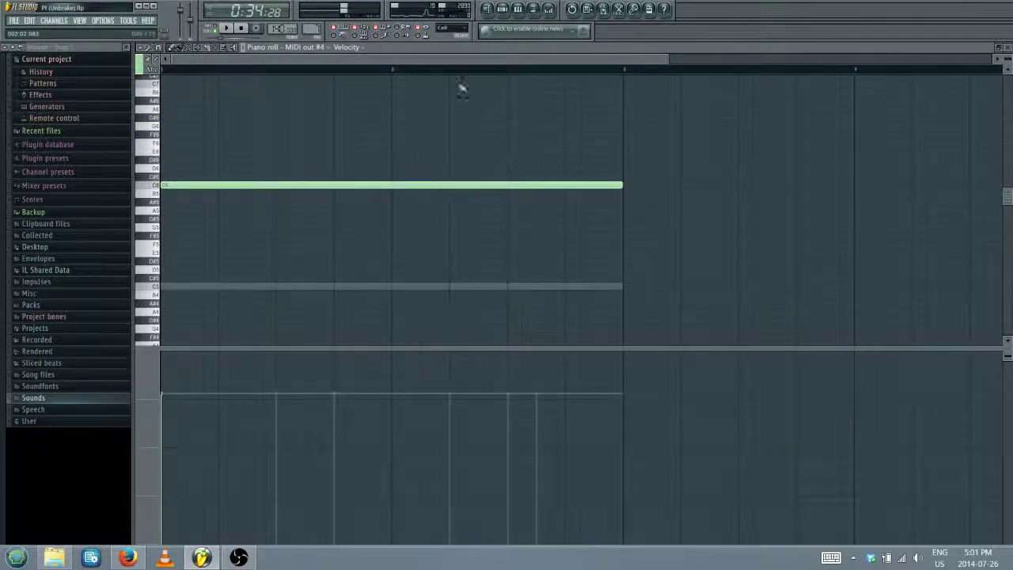
Stack two-bar D#6, G6, G#6 and C7 notes above the C6 note on MIDI out #4
scroll(455, 73, "down", 2)
left_click(164, 160)
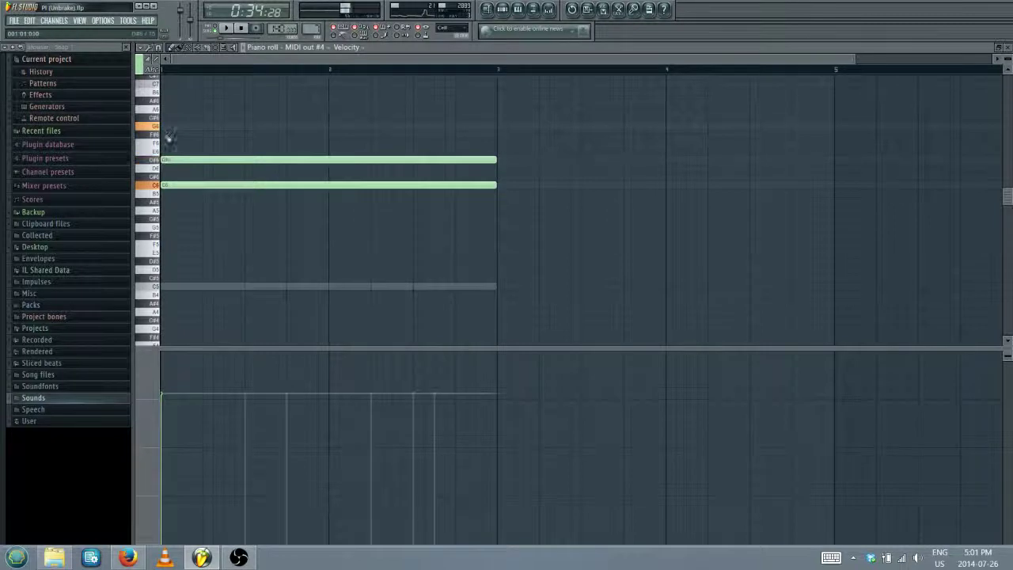
left_click(164, 125)
left_click(165, 109)
right_click(165, 110)
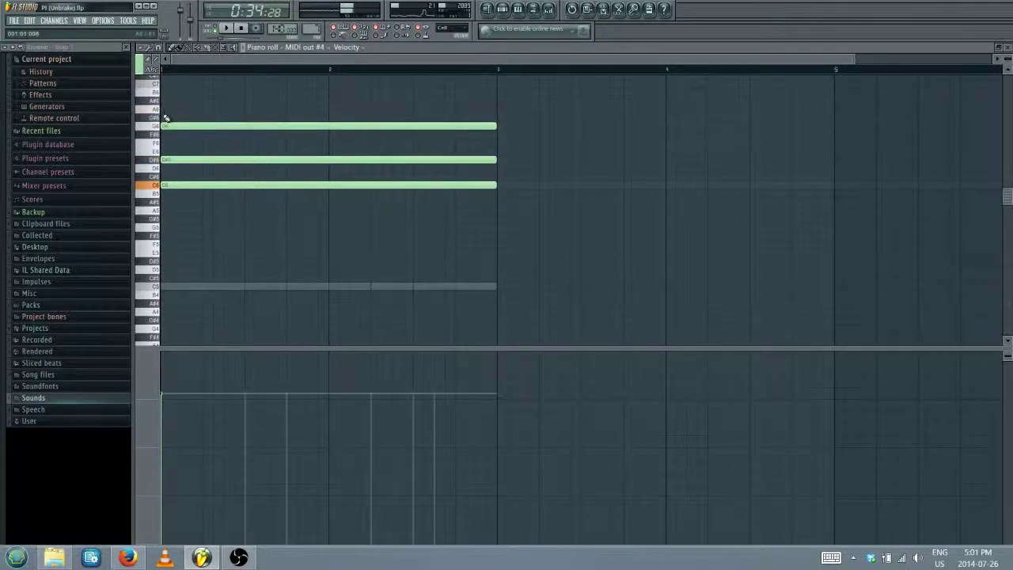
left_click(165, 118)
scroll(166, 126, "up", 3)
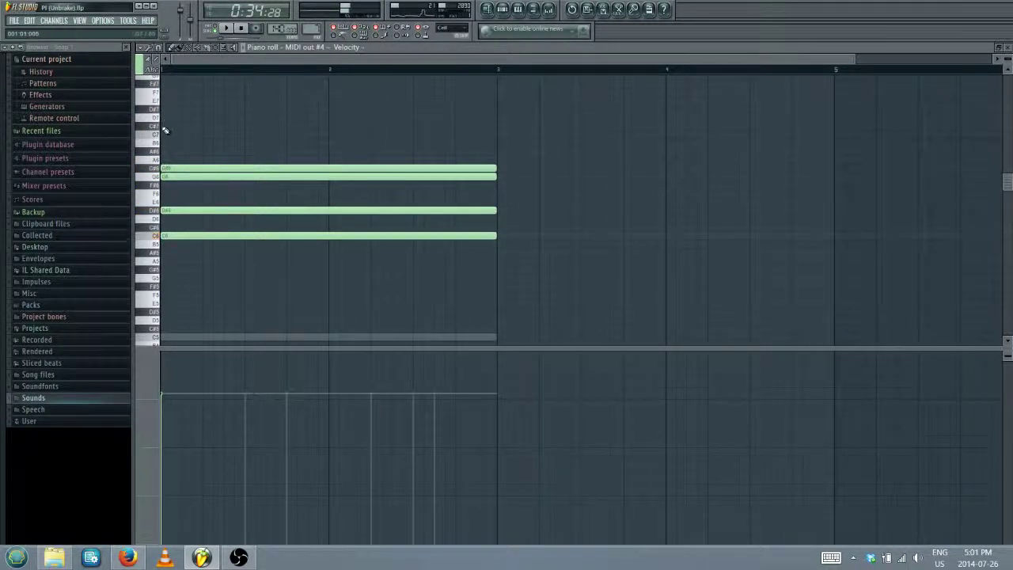
left_click(167, 119)
right_click(166, 121)
left_click(163, 135)
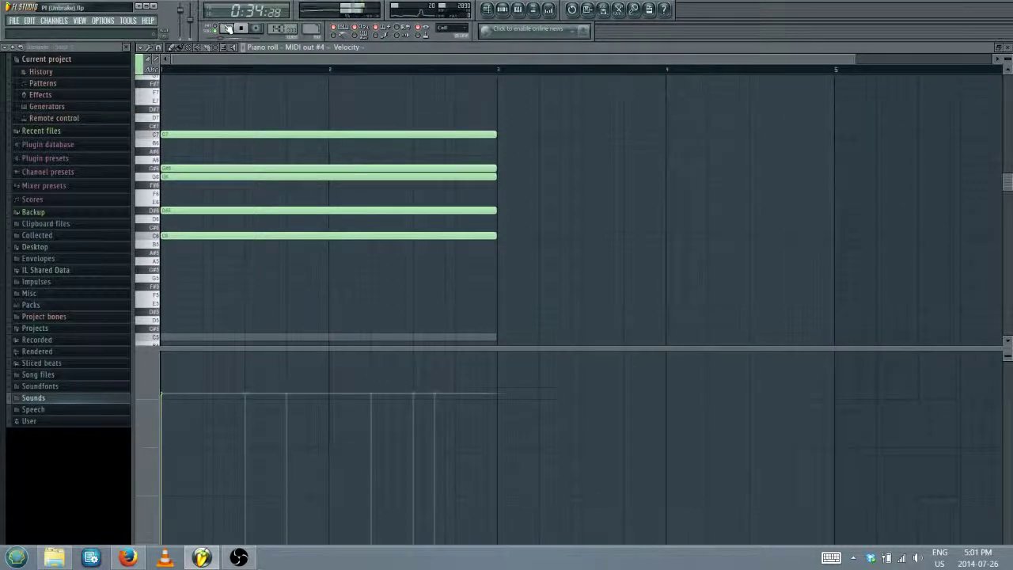
Place a Pattern 7 clip on Track 5 where the Pattern 2 clips begin, play it, and close the playlist
left_click(485, 8)
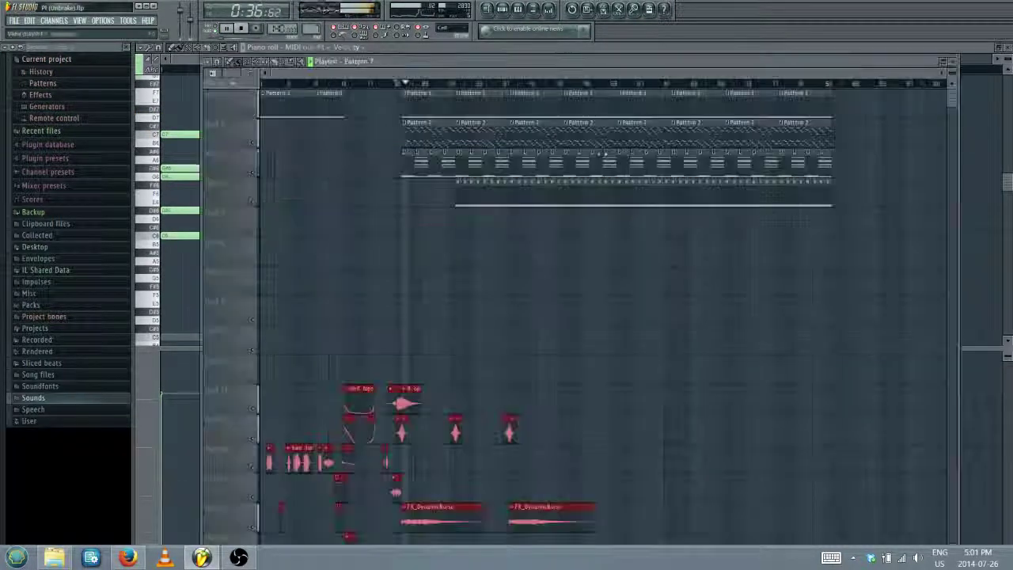
left_click(407, 214)
scroll(412, 85, "up", 3)
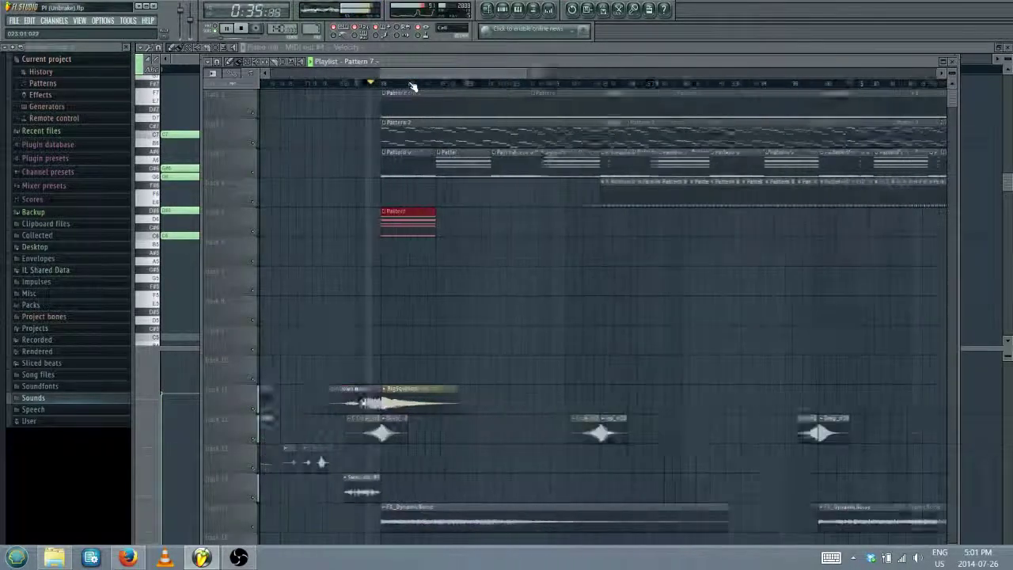
left_click(952, 61)
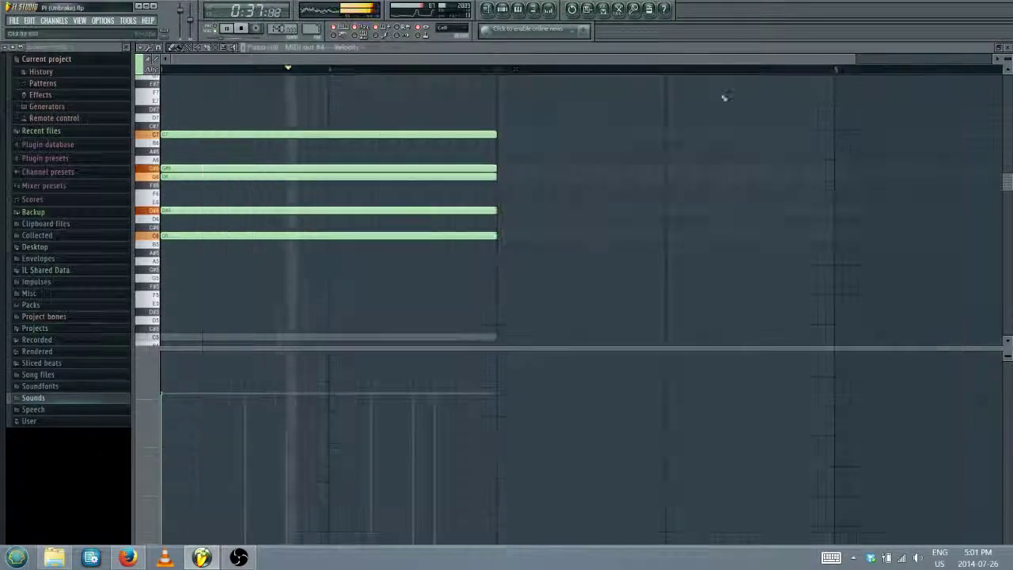
Switch playback to pattern mode, listen to the Pattern 7 chord with the mixer in view, and stop
scroll(549, 75, "down", 2)
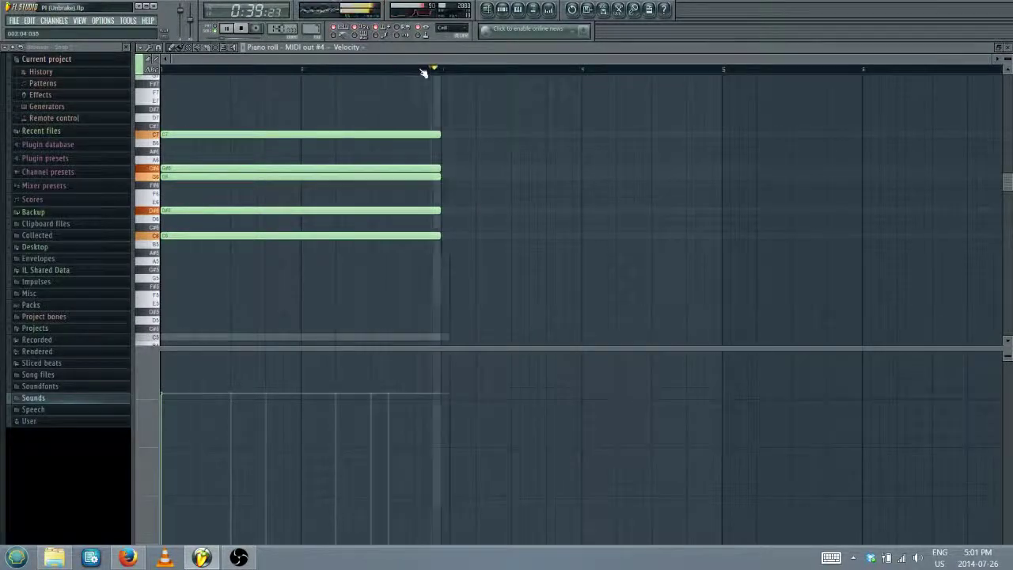
left_click(210, 25)
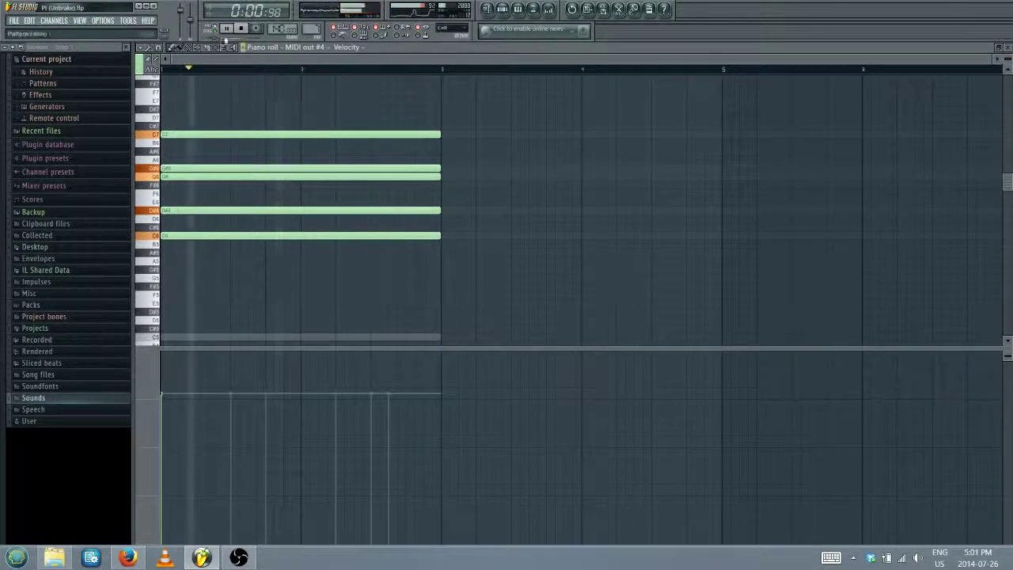
key("F7")
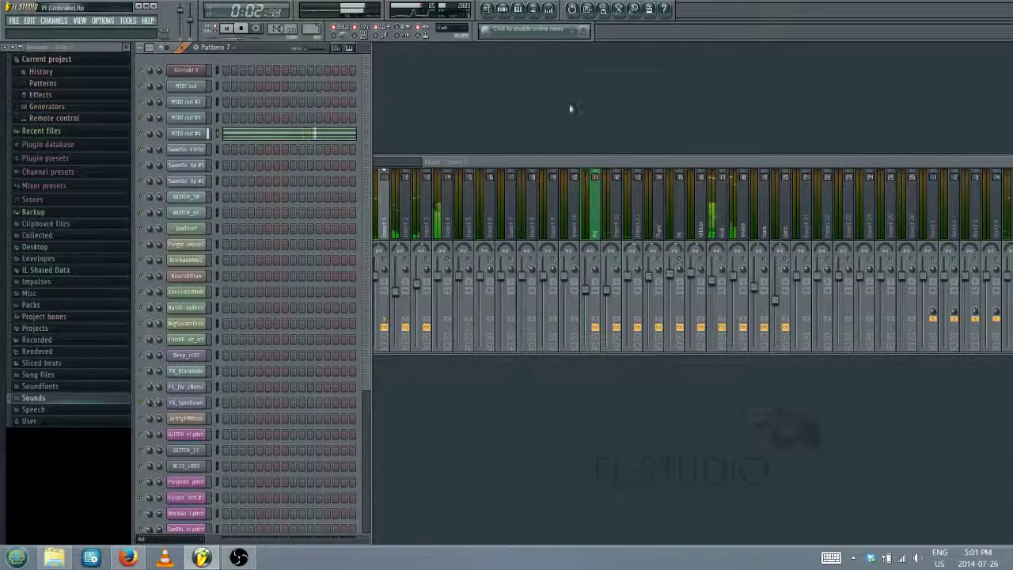
left_click(243, 29)
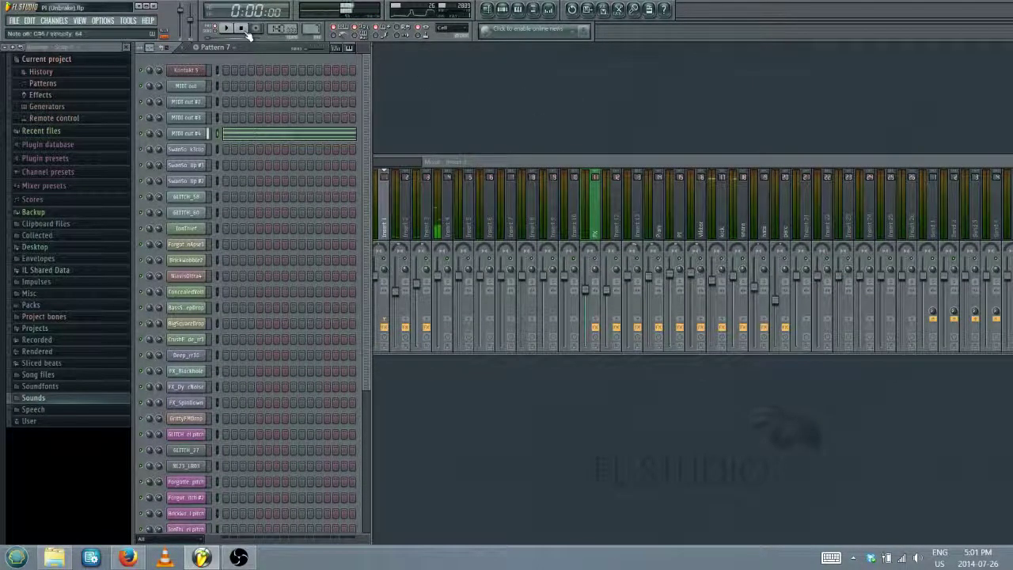
Move the C7 note of MIDI out #4 up to D#7 and audition the chord
right_click(212, 132)
left_click(227, 134)
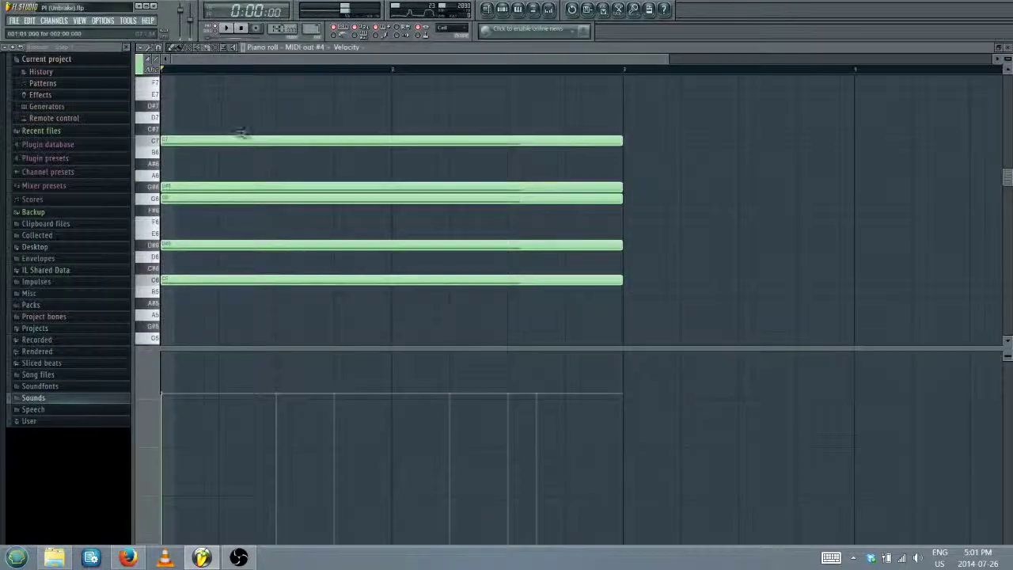
left_click_drag(228, 143, 226, 106)
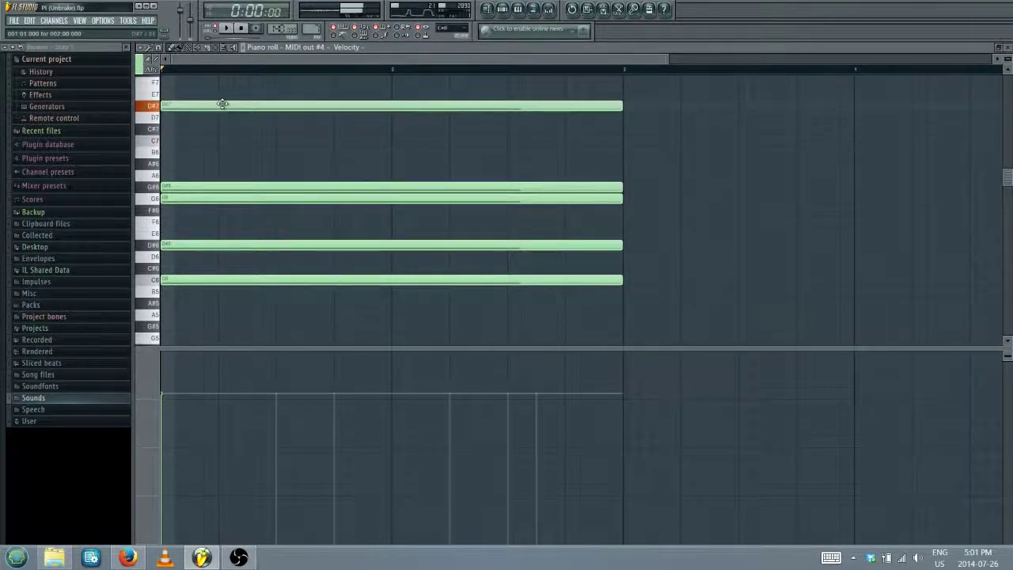
left_click(226, 29)
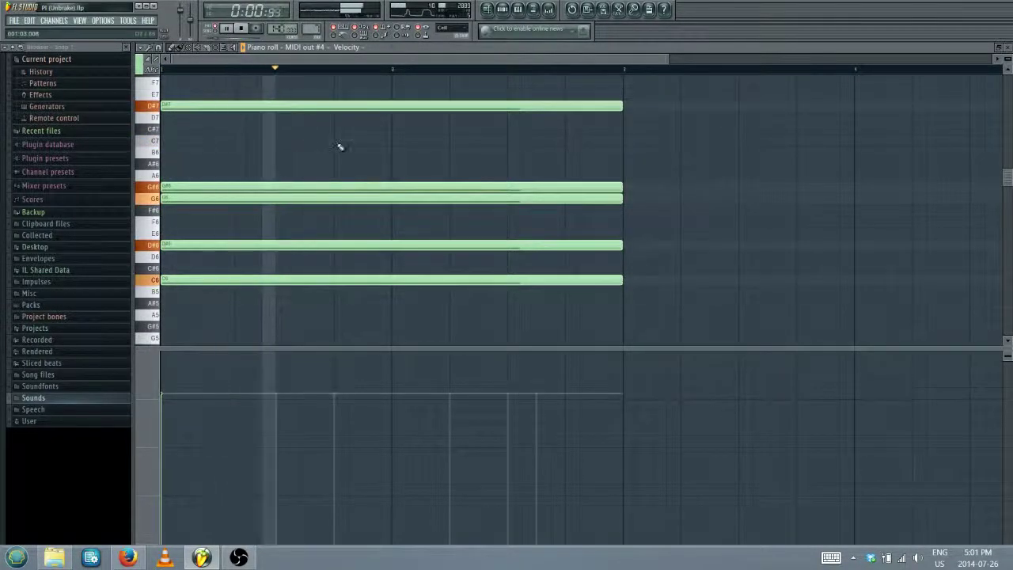
left_click(245, 29)
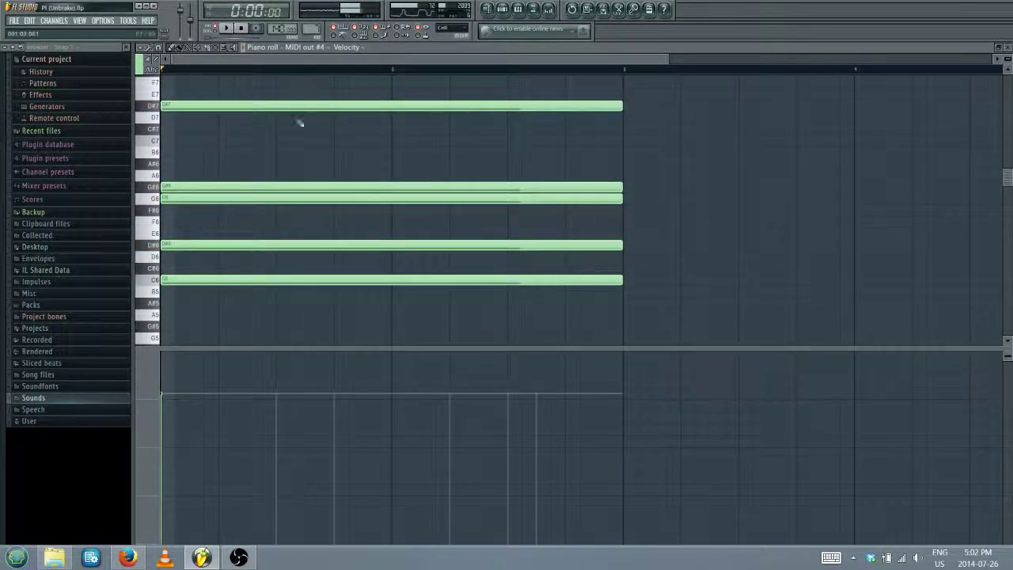
Add a two-bar G7 note above the chord and audition it
scroll(207, 129, "up", 3)
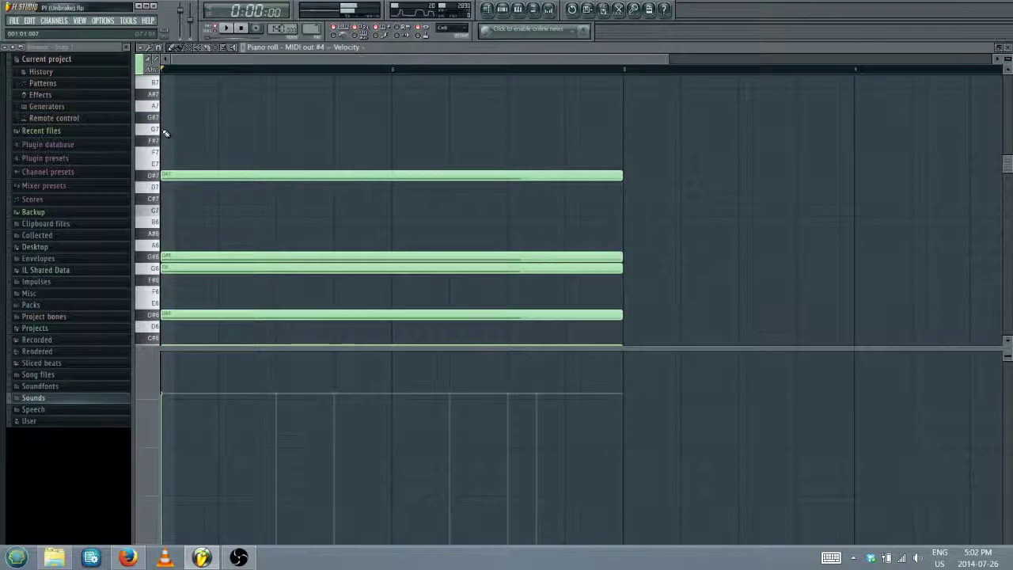
left_click(166, 131)
left_click(226, 29)
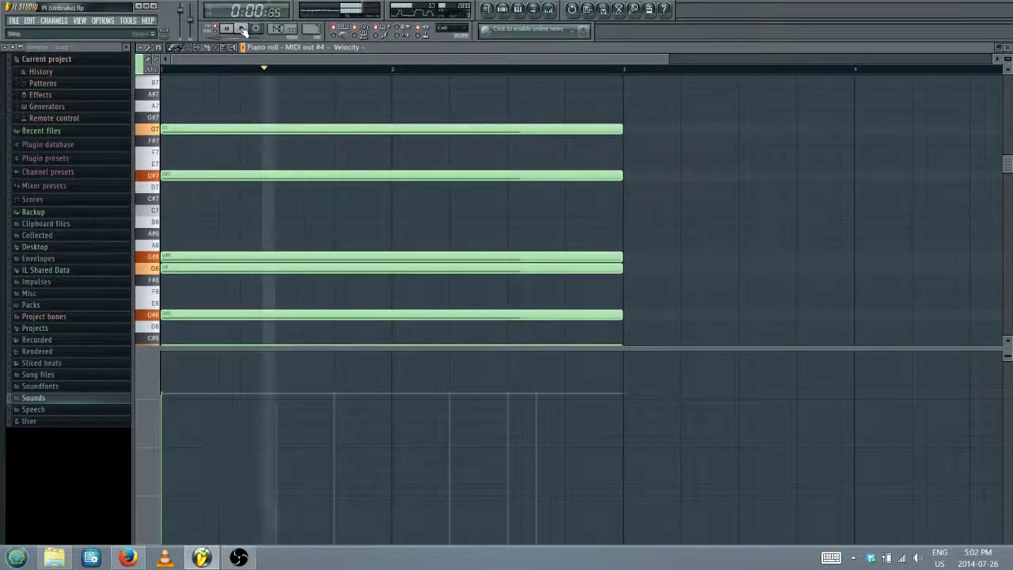
left_click(242, 28)
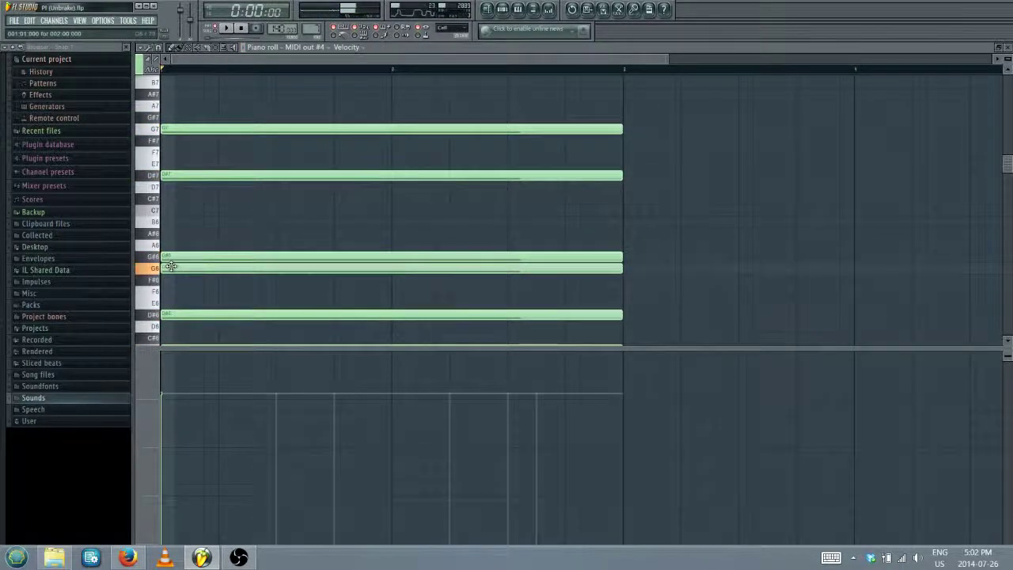
Delete the G#6 note, keep a two-bar G6 note in the chord, and play the pattern
right_click(170, 267)
right_click(174, 260)
left_click(173, 268)
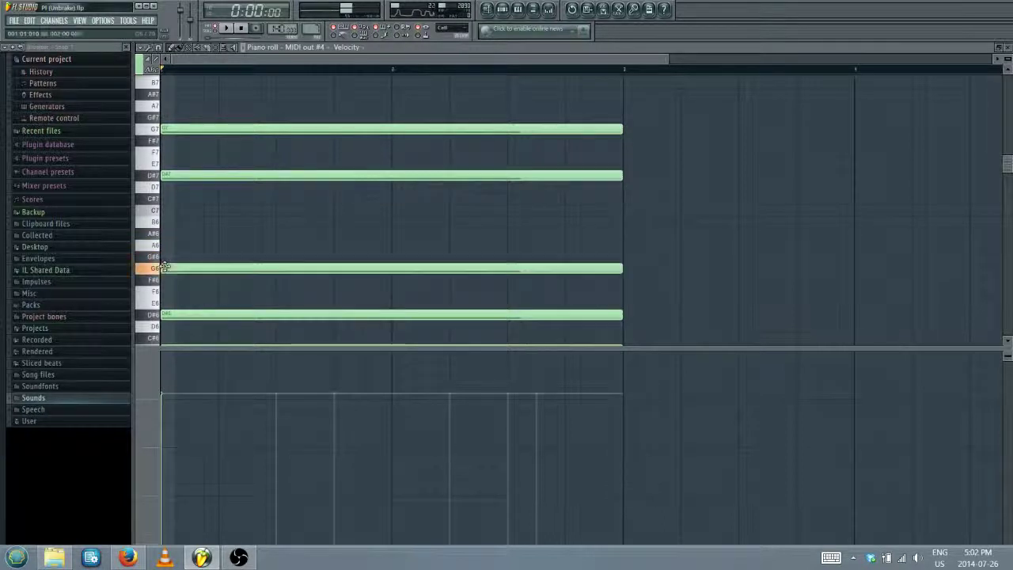
left_click(227, 29)
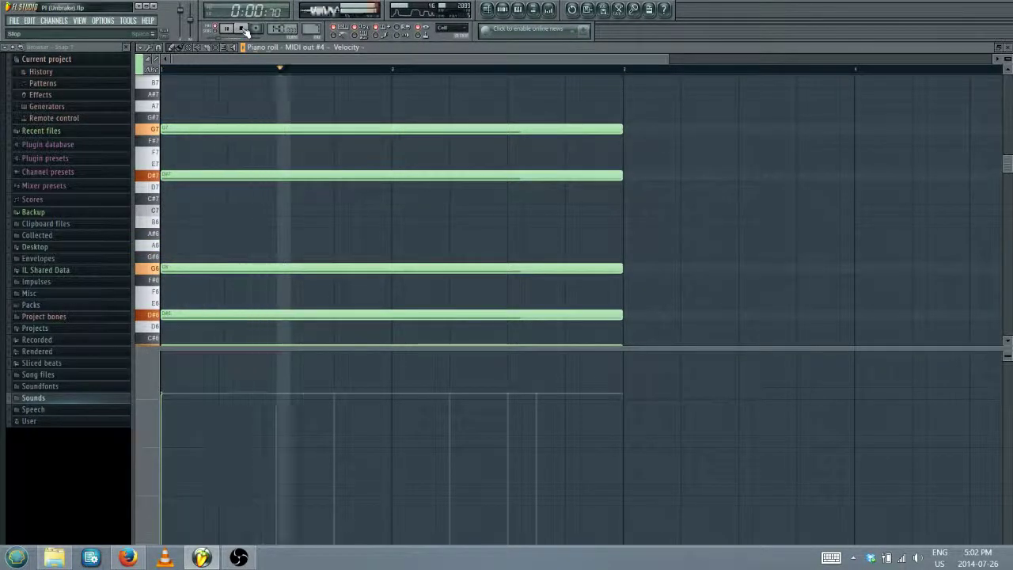
Stop the pattern, fit the two-bar chord in view, and briefly replay it from the start
left_click(242, 29)
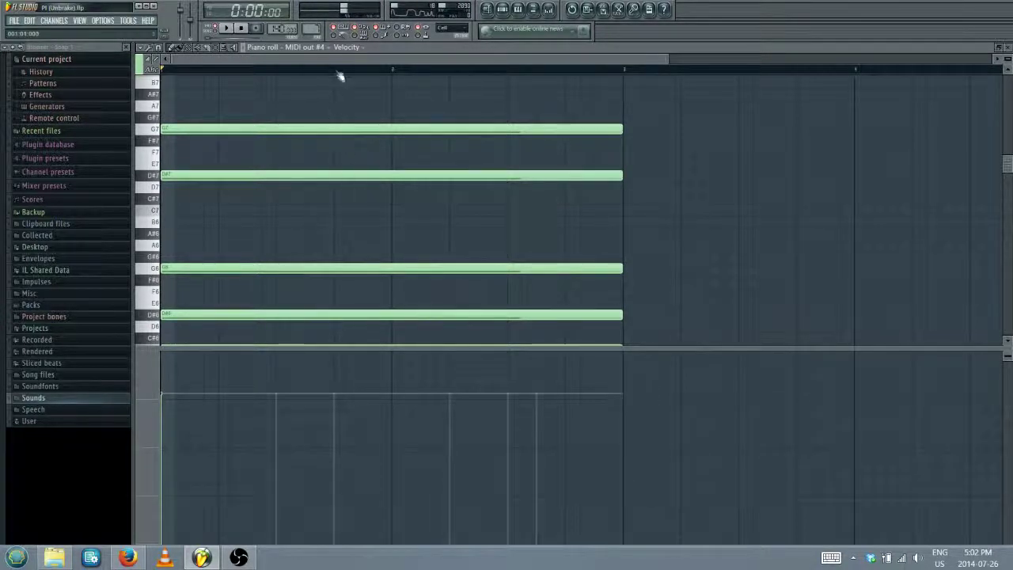
scroll(338, 74, "down", 4)
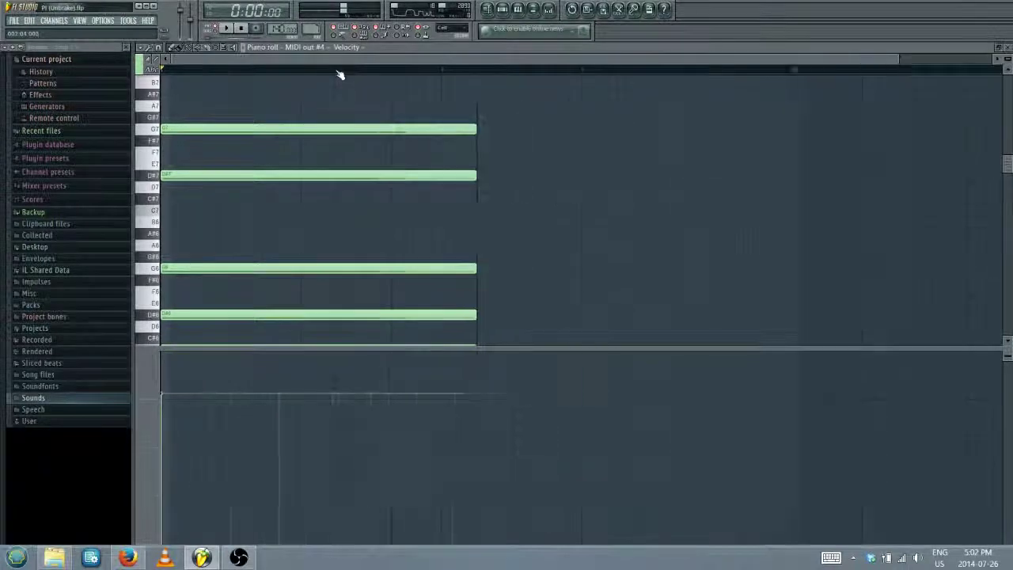
scroll(302, 67, "up", 2)
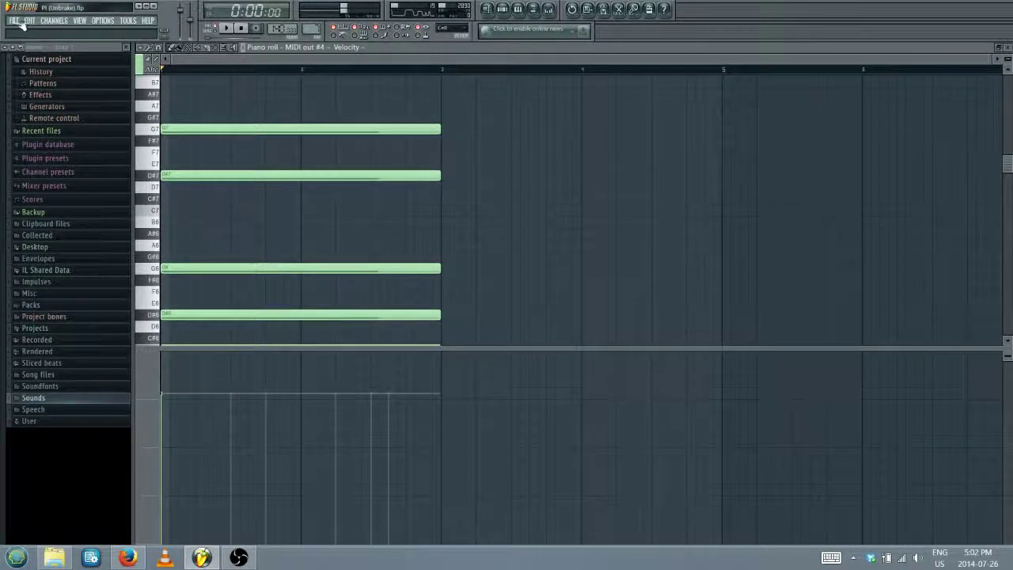
key("alt+f")
key("Down")
key("Return")
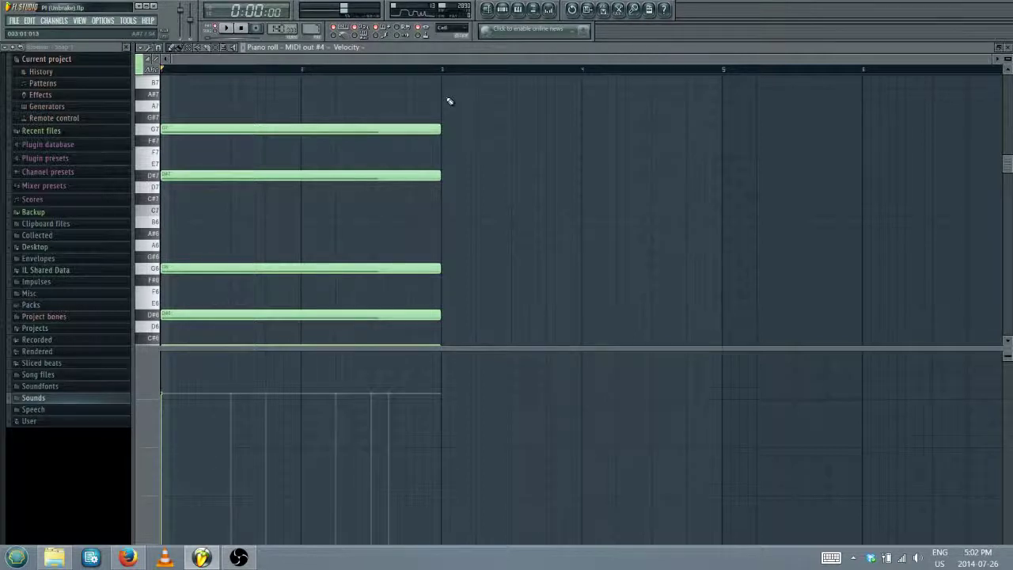
left_click(226, 27)
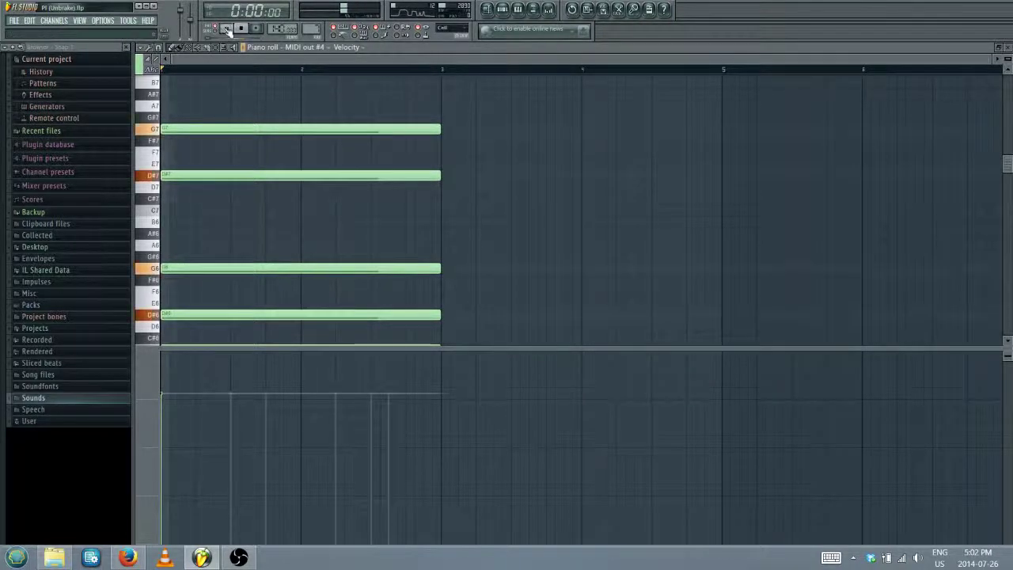
left_click(243, 29)
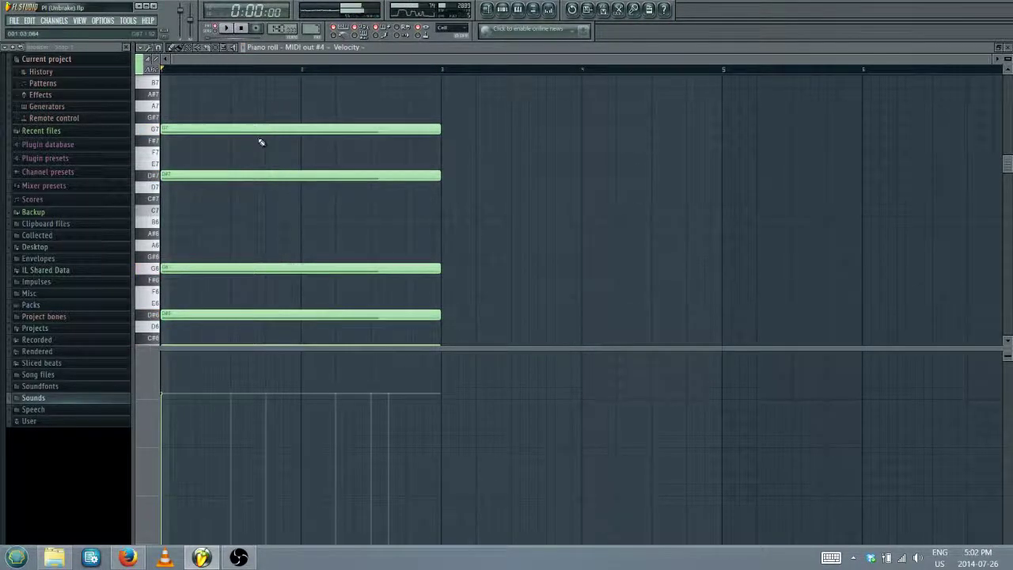
Add a two-bar C7 note to the chord, delete the D#7 and G7 notes, and audition the result
scroll(220, 248, "down", 3)
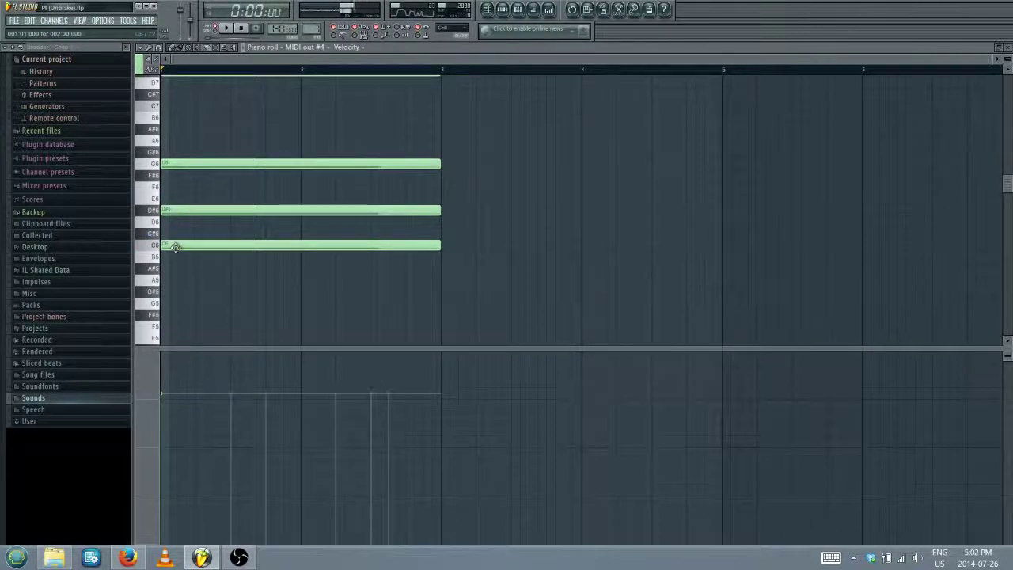
scroll(181, 238, "up", 2)
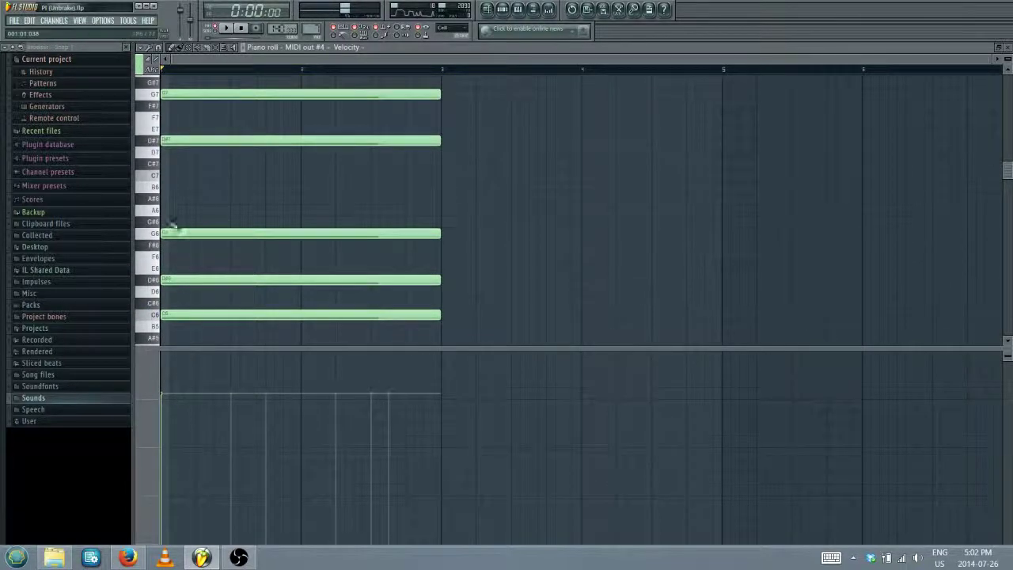
left_click(163, 176)
right_click(169, 141)
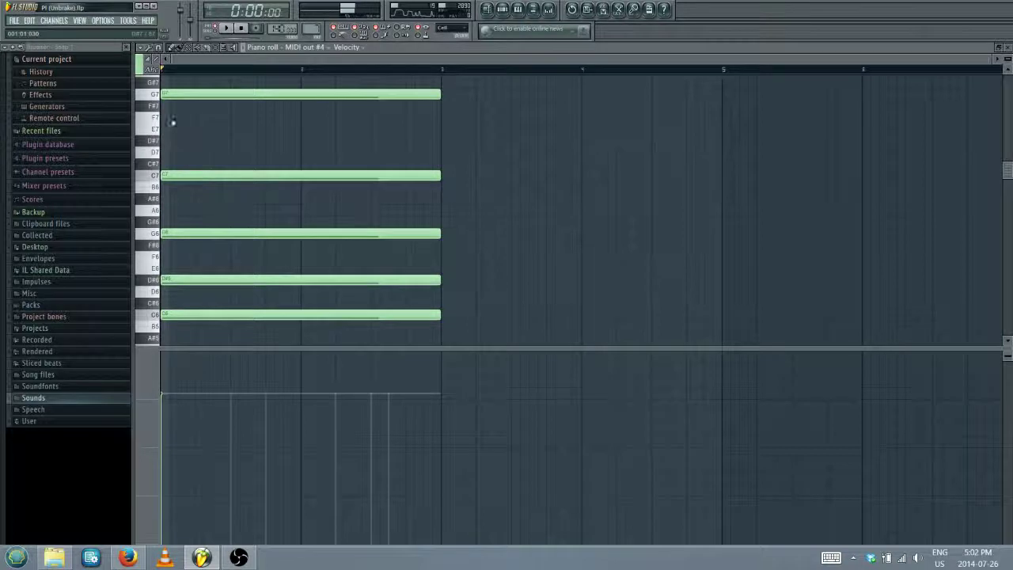
right_click(181, 94)
left_click(227, 27)
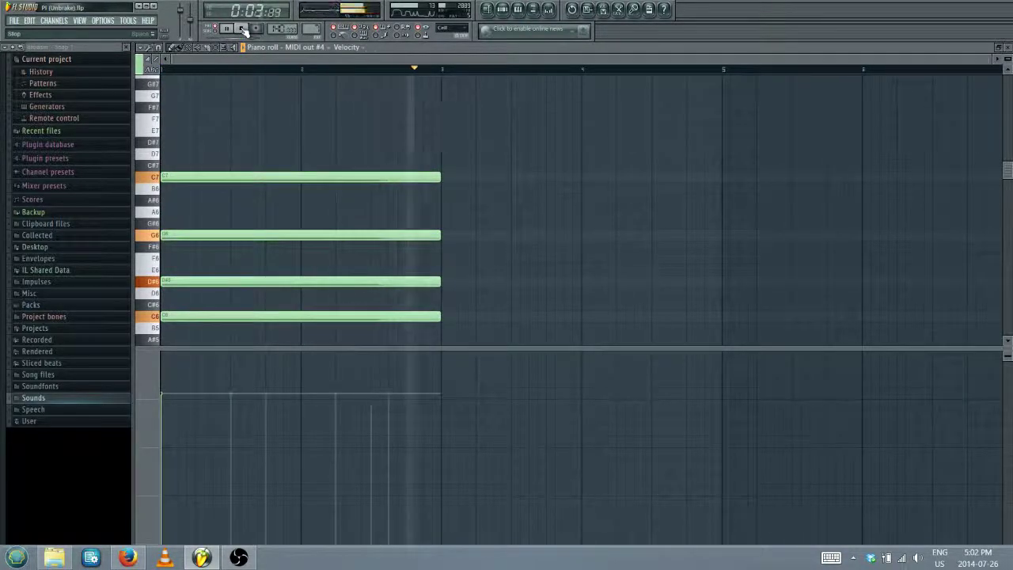
left_click(243, 29)
Add a second two-bar chord at bar 3 with D#7, C7, G6, D#6 and C6, and audition both chords
left_click(447, 141)
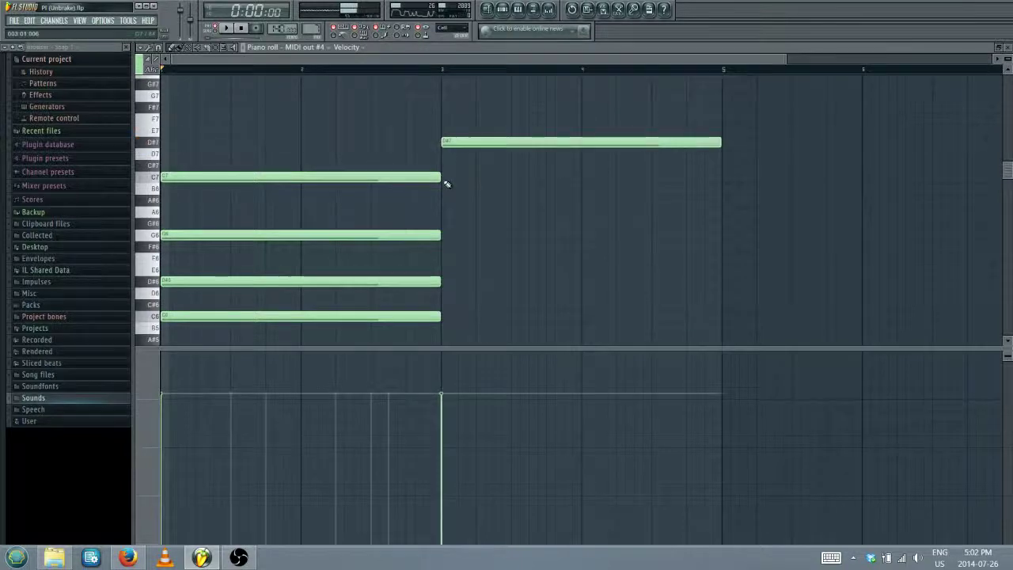
left_click(445, 177)
left_click(446, 234)
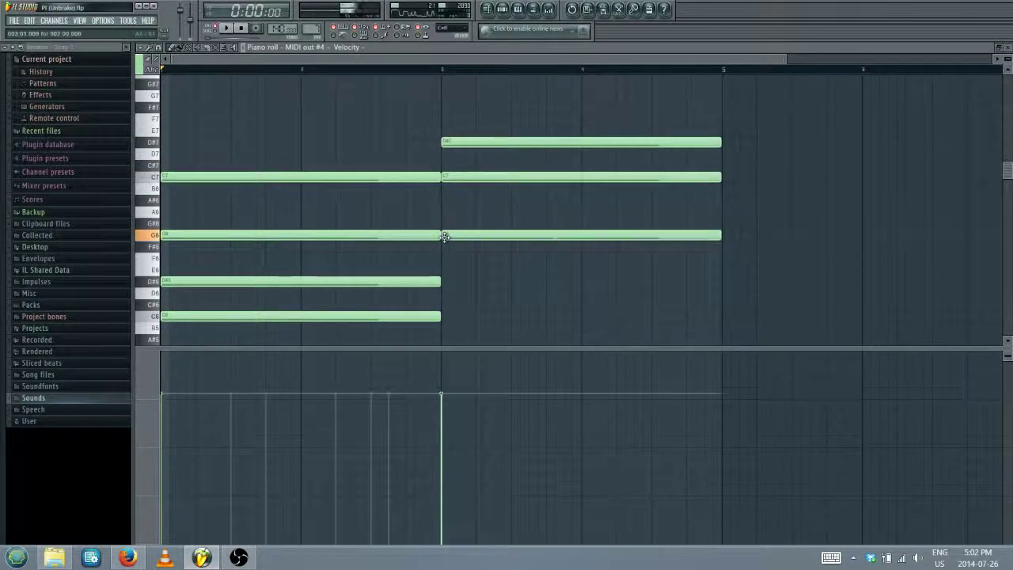
left_click(445, 281)
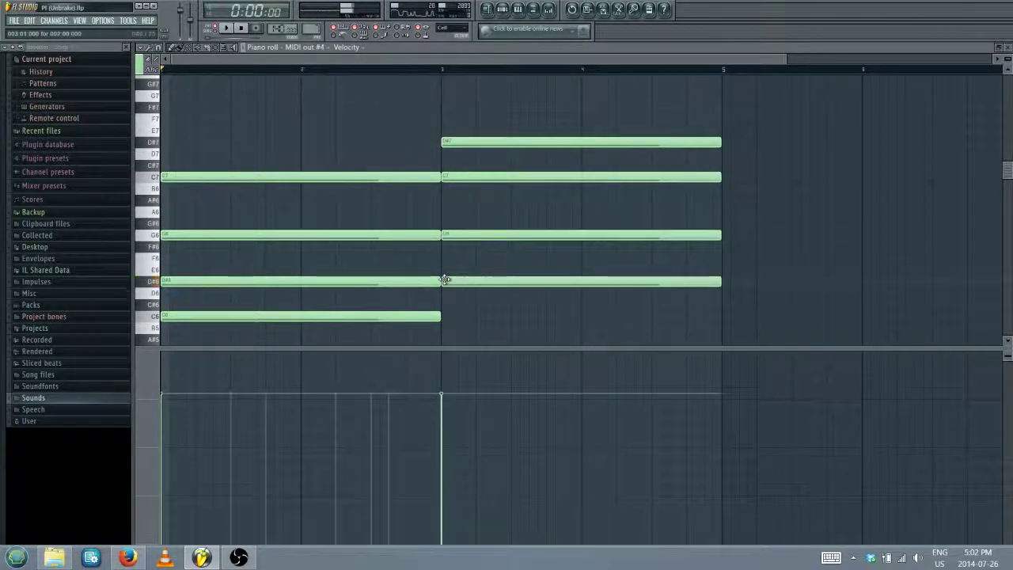
left_click(446, 318)
left_click(227, 28)
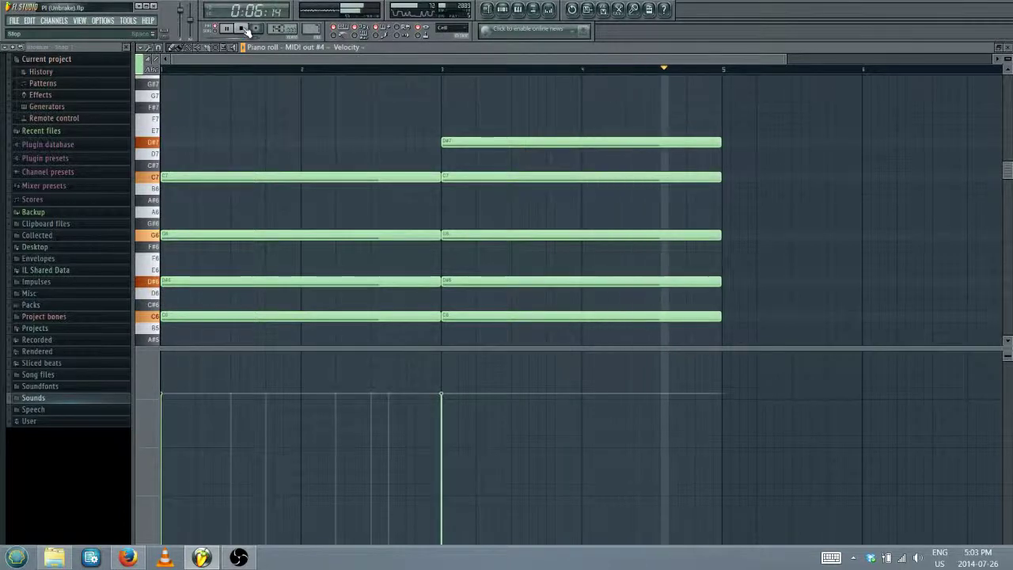
left_click(246, 30)
Check the Pattern 7 clips in the playlist, and return to the channel rack with the playlist and piano roll closed
left_click(486, 11)
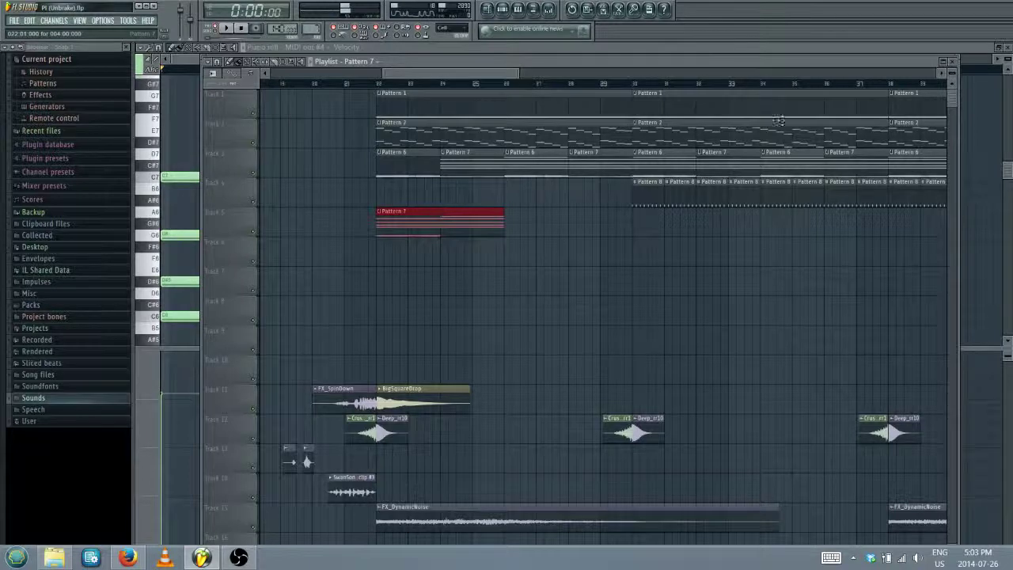
left_click(953, 63)
left_click(1007, 51)
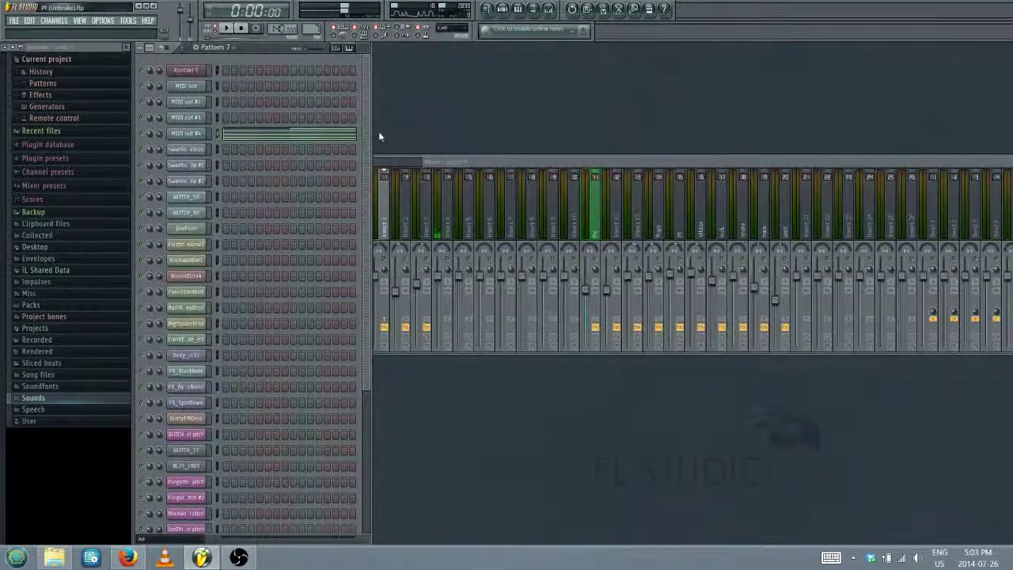
scroll(244, 283, "down", 5)
scroll(244, 283, "up", 5)
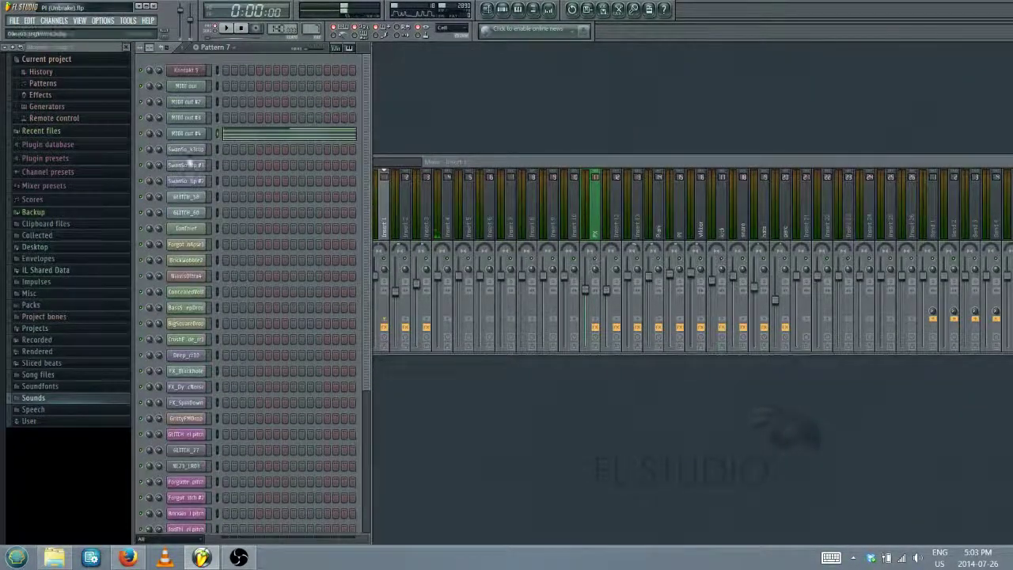
Carry the MIDI out #4 notes over from Pattern 7 into Pattern 9 and start playback
right_click(204, 131)
left_click(336, 44)
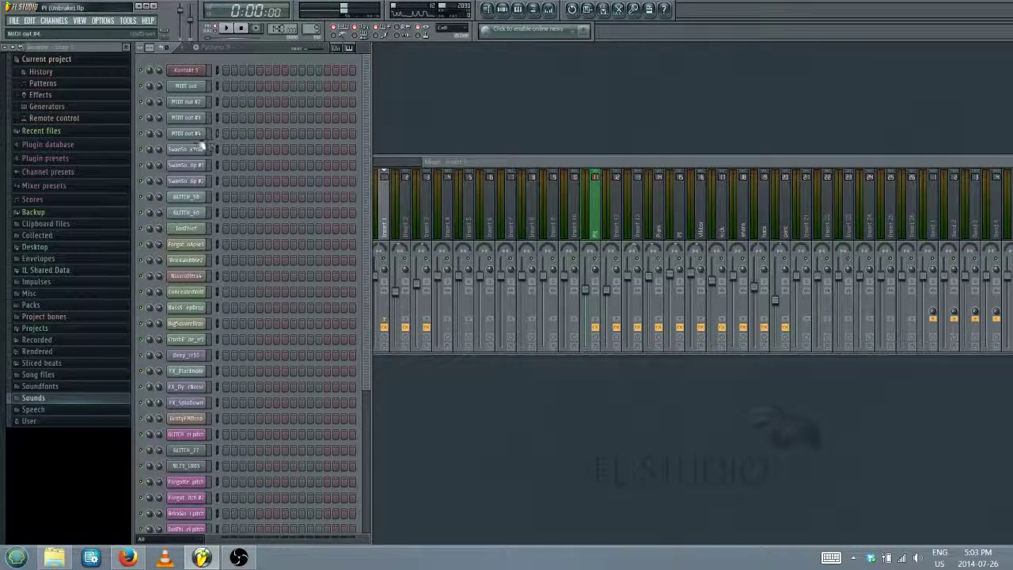
right_click(204, 132)
mouse_move(229, 204)
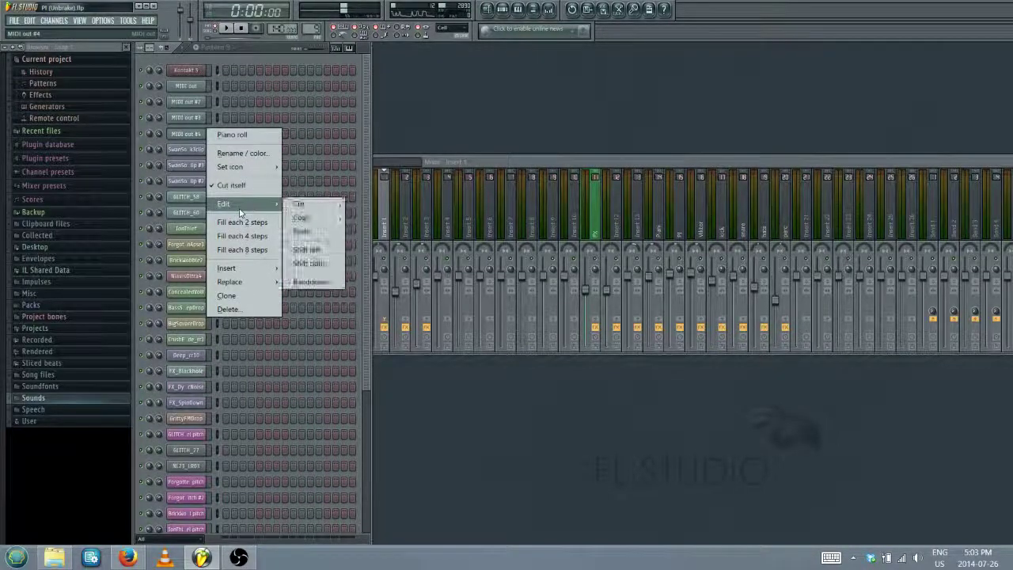
left_click(301, 231)
left_click(226, 28)
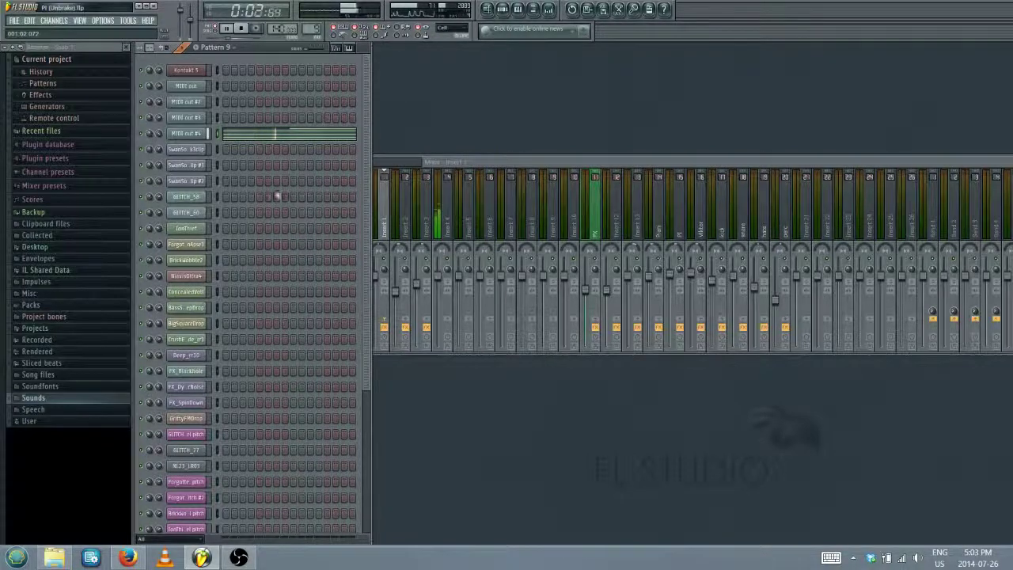
Open the MIDI out #4 piano roll in Pattern 9, listen to both chords from the start, and stop
left_click(228, 135)
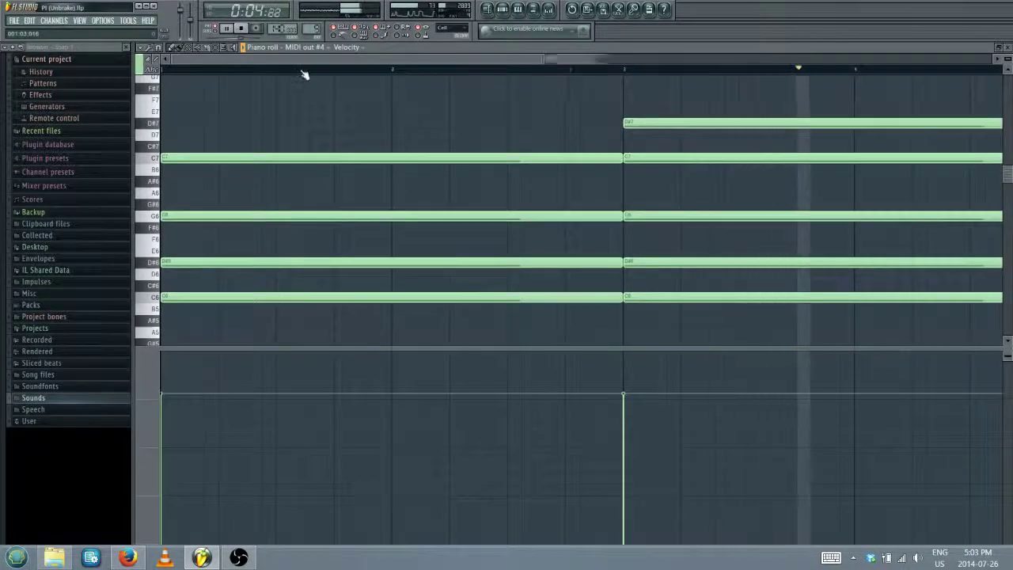
key("space")
scroll(163, 144, "up", 2)
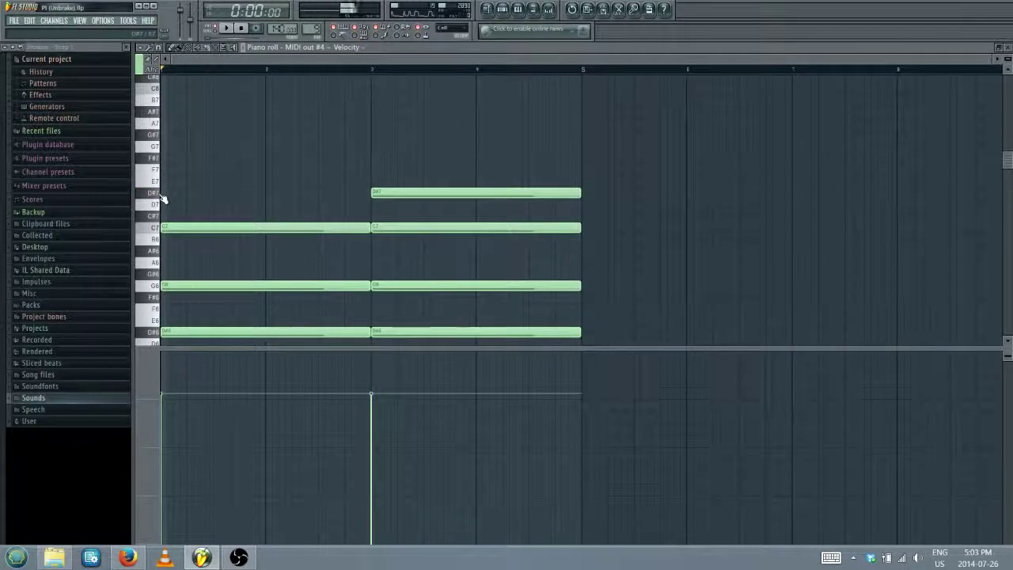
left_click(227, 28)
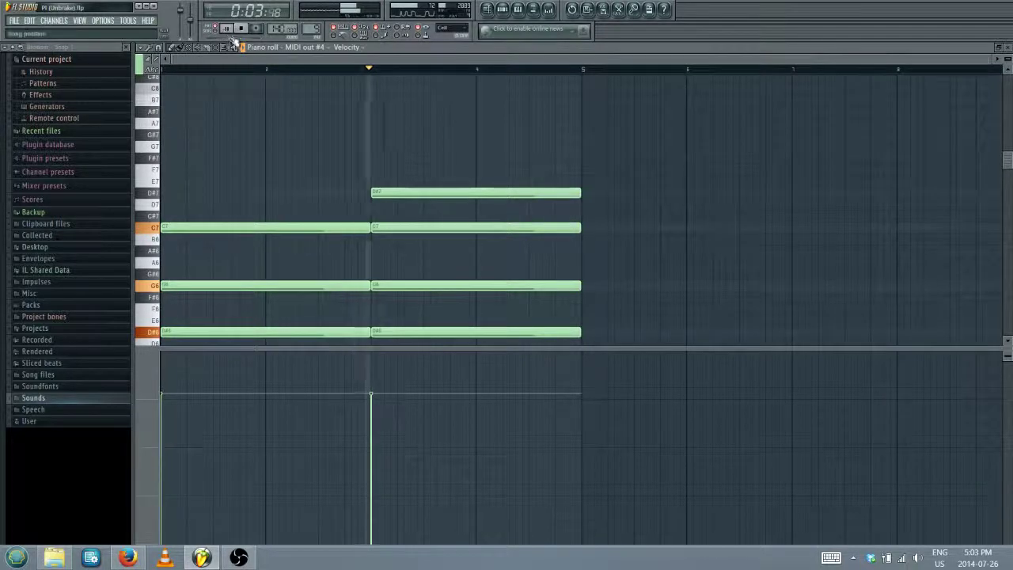
scroll(312, 75, "down", 3)
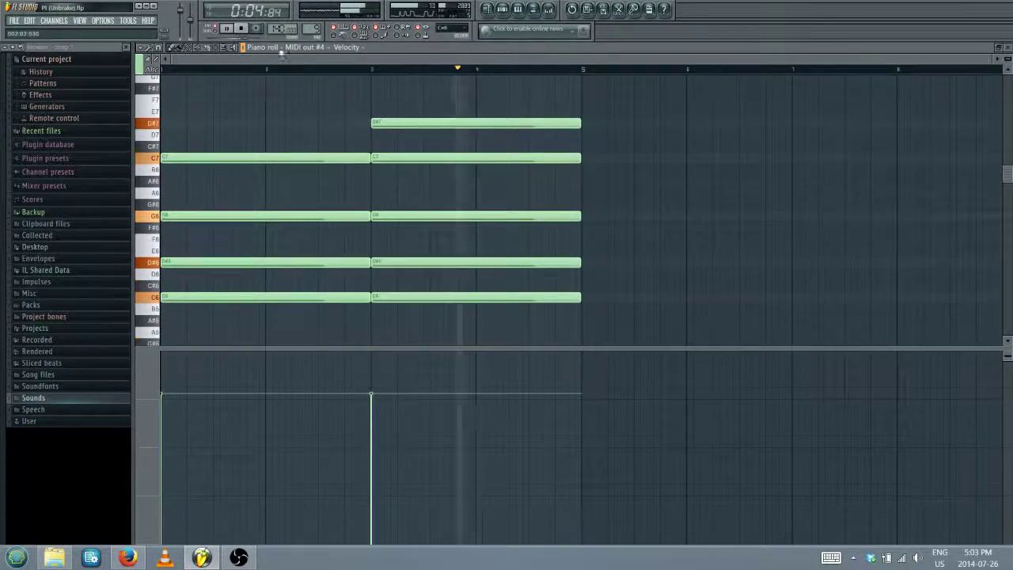
left_click(244, 29)
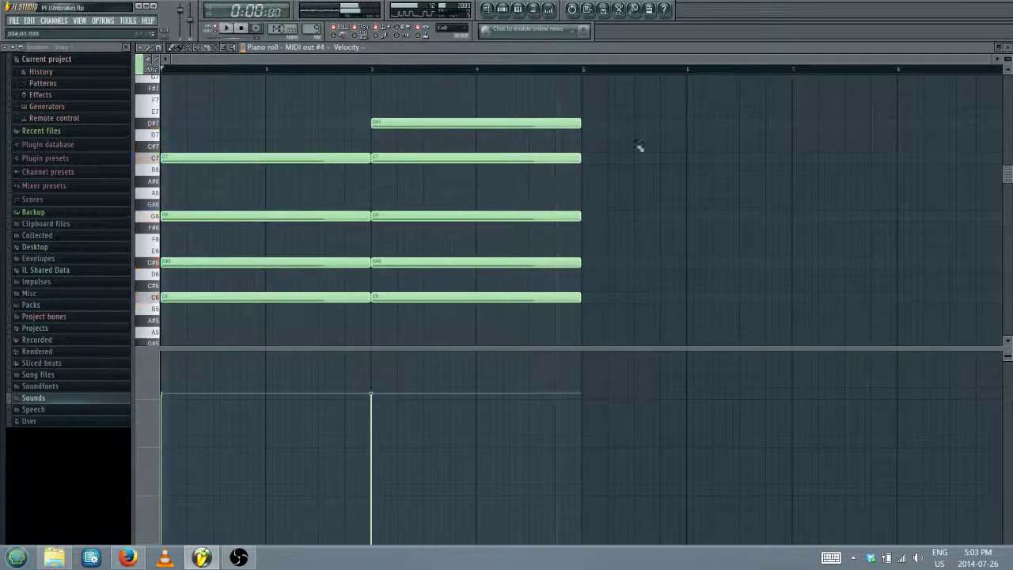
Start a third chord at bar 5 with two-bar D#7, D7 and A#6 notes, removing the trial notes
left_click(590, 125)
left_click(588, 158)
right_click(587, 158)
left_click(586, 158)
right_click(586, 157)
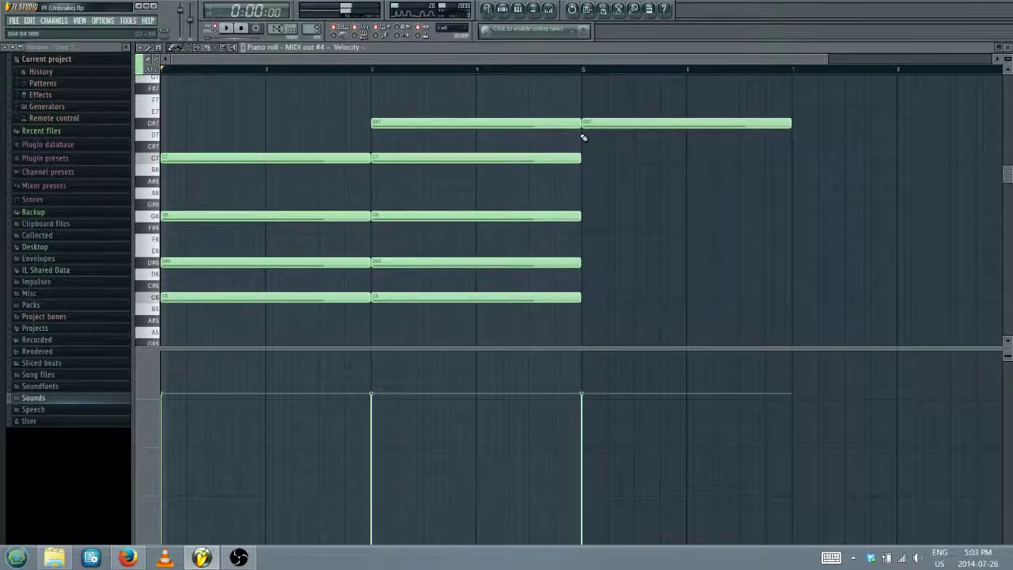
left_click(584, 136)
left_click(601, 193)
right_click(597, 195)
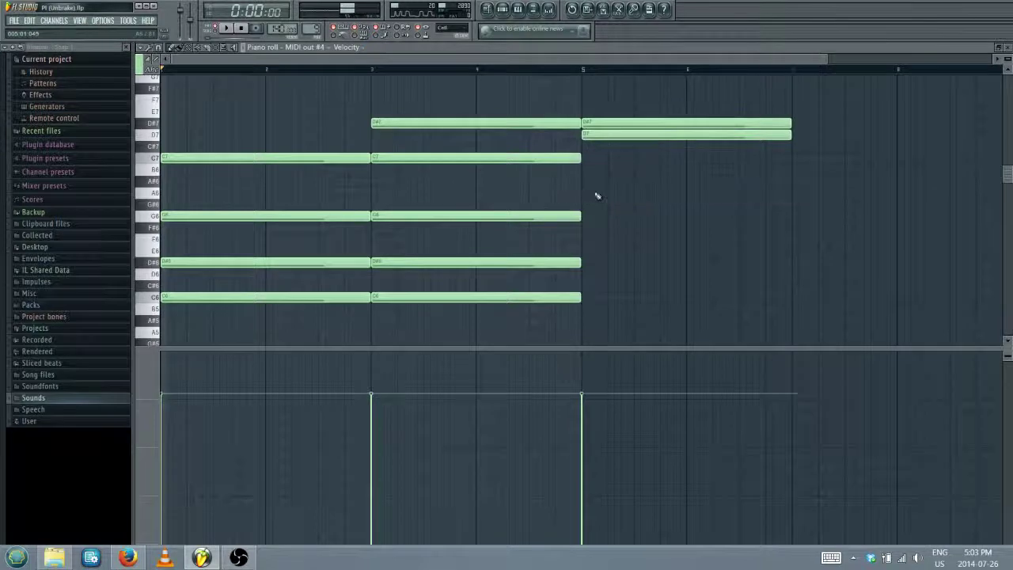
left_click(588, 181)
Complete the bar 5 chord with two-bar G6, F6 and A#5 notes, removing the trial notes
left_click(586, 227)
right_click(585, 225)
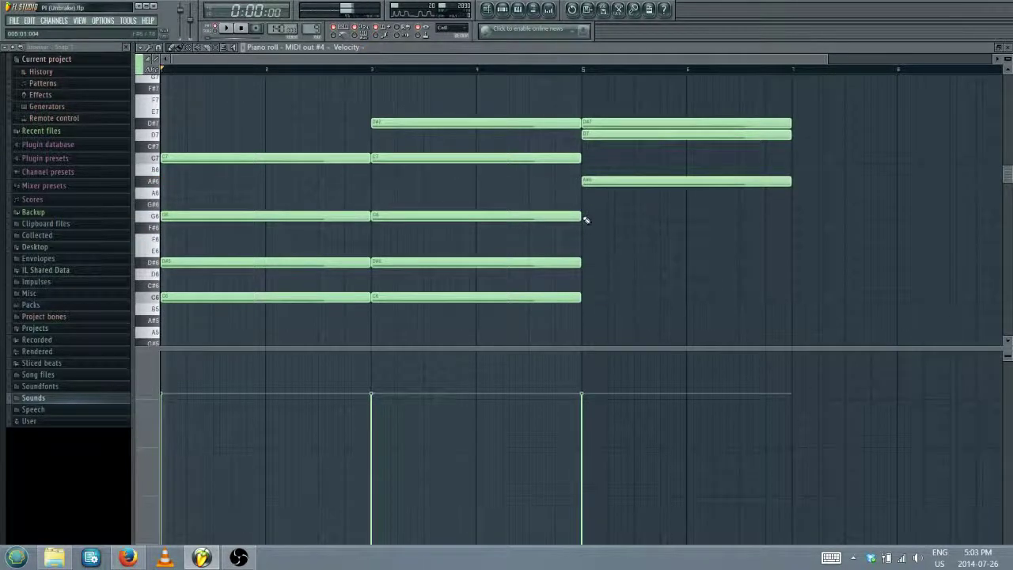
left_click(586, 216)
left_click(588, 262)
right_click(587, 261)
left_click(587, 239)
left_click(587, 296)
right_click(588, 299)
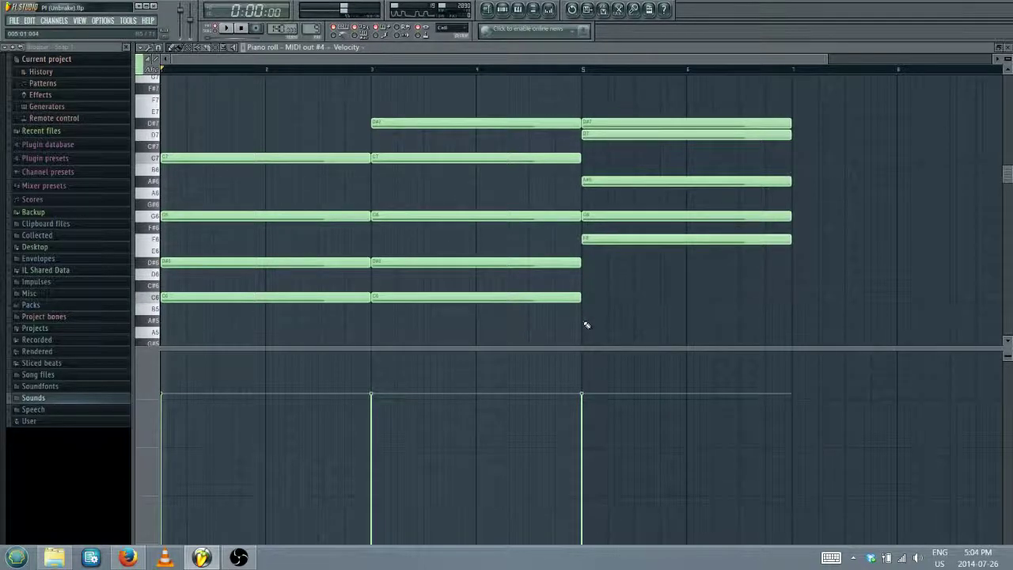
left_click(586, 320)
Play the pattern from the start through the third chord at bar 5, and stop
left_click(228, 29)
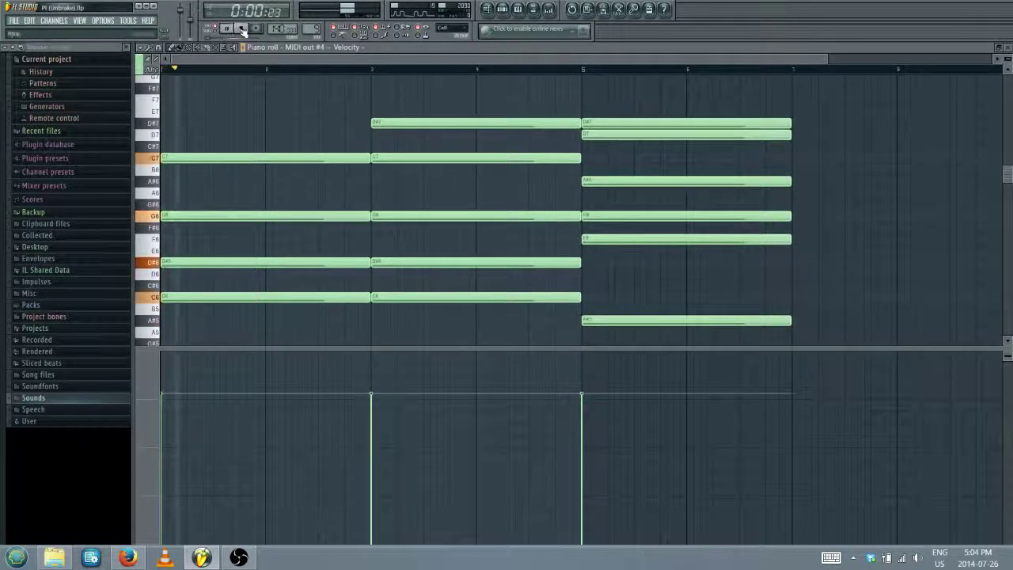
scroll(374, 73, "down", 1)
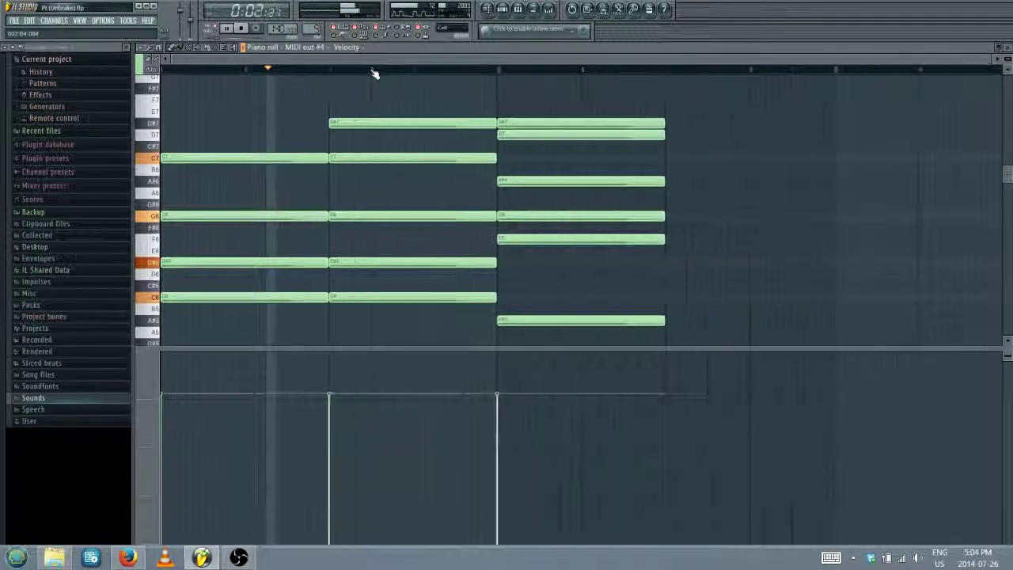
left_click_drag(382, 58, 442, 59)
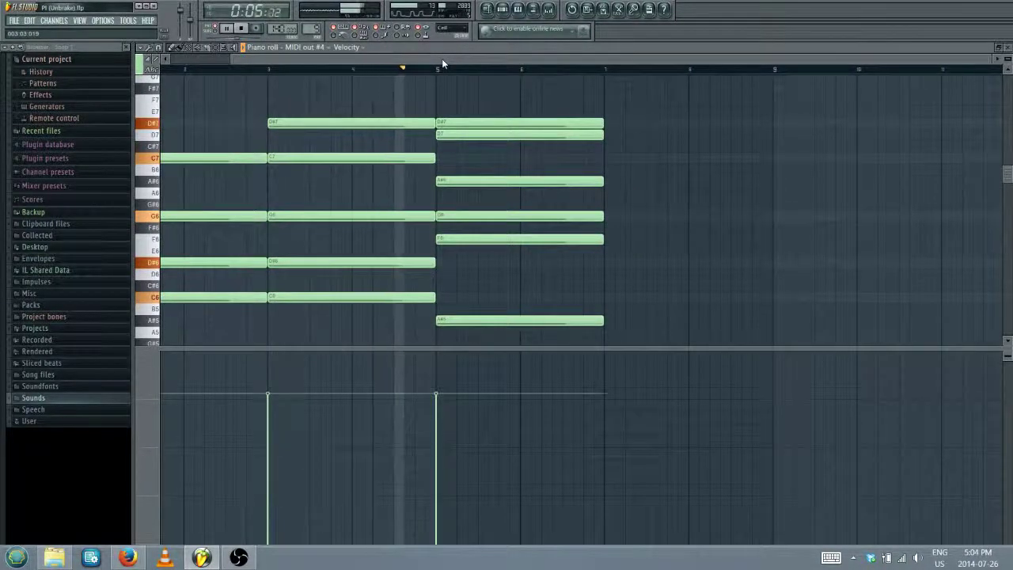
left_click_drag(442, 58, 582, 63)
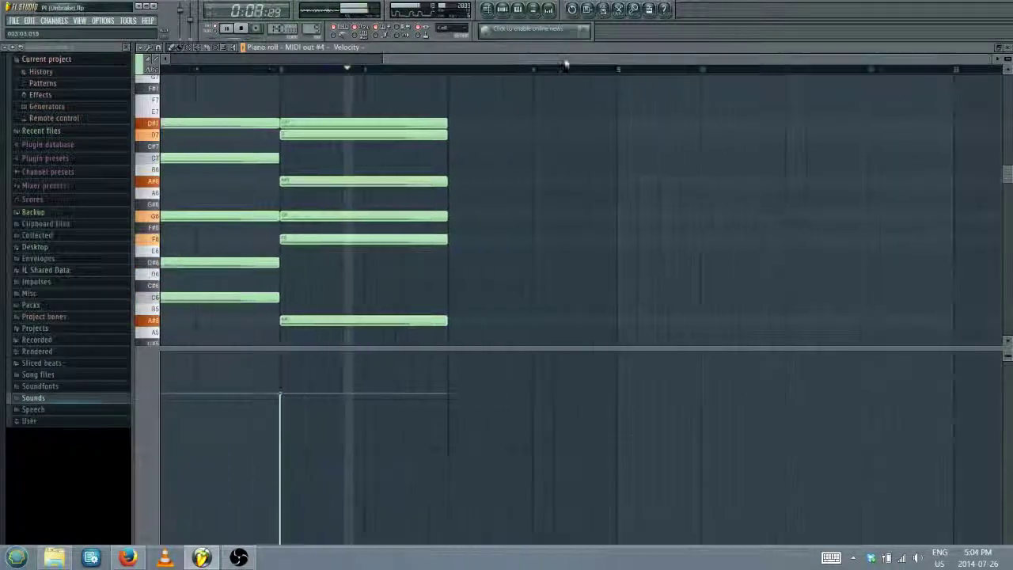
left_click(244, 29)
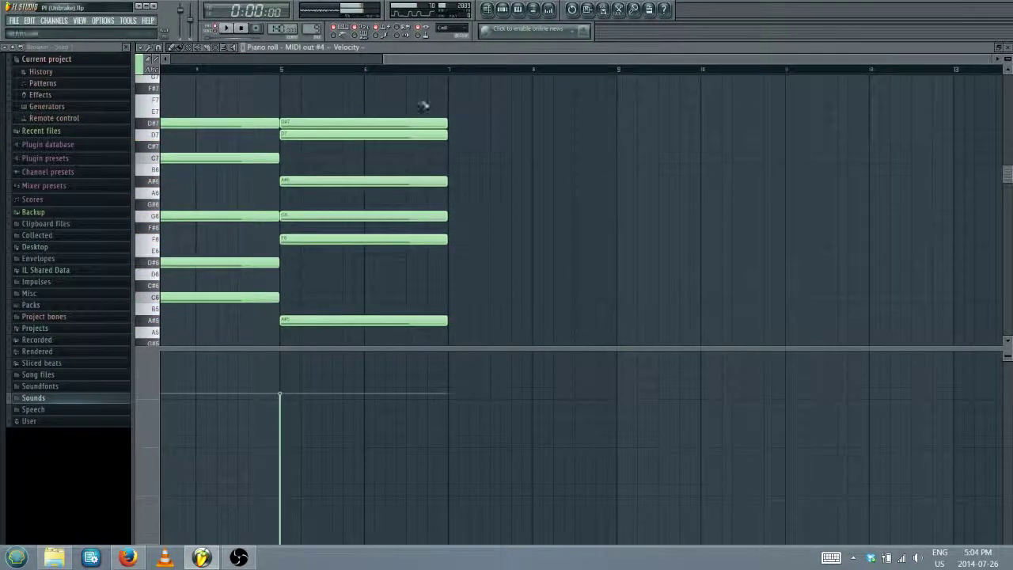
Build a two-bar chord at bar 7 from F7, D7, A#6, G6, F6 and A#5 notes, removing the trial note
left_click(449, 91)
right_click(450, 90)
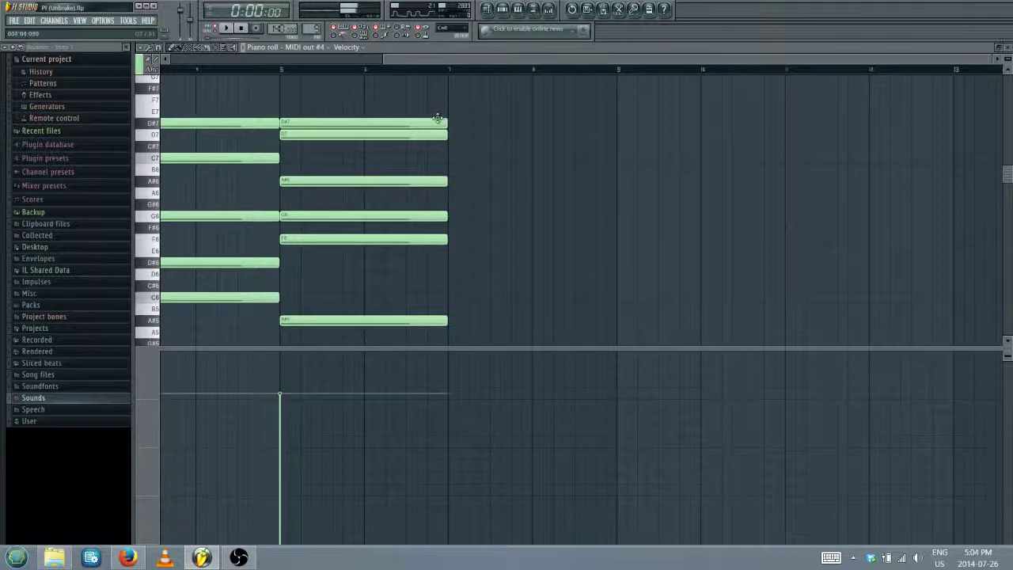
left_click(455, 100)
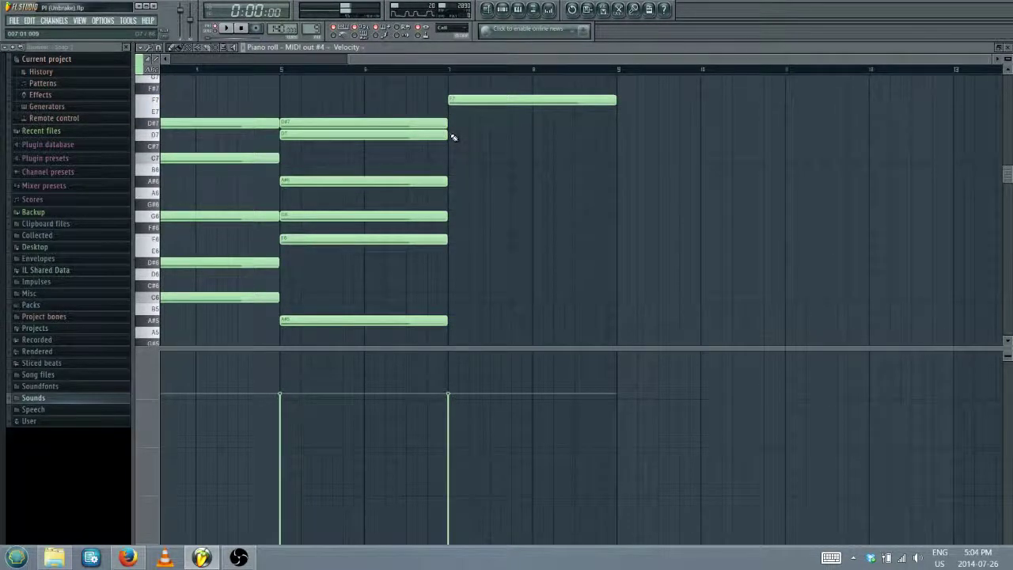
left_click(452, 135)
left_click(452, 181)
left_click(452, 216)
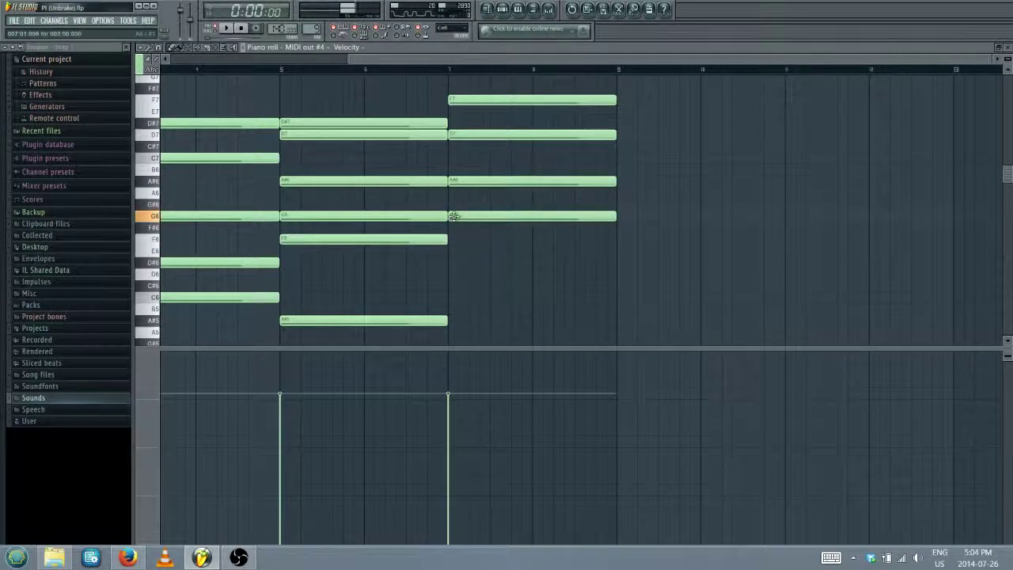
left_click(452, 238)
left_click(452, 320)
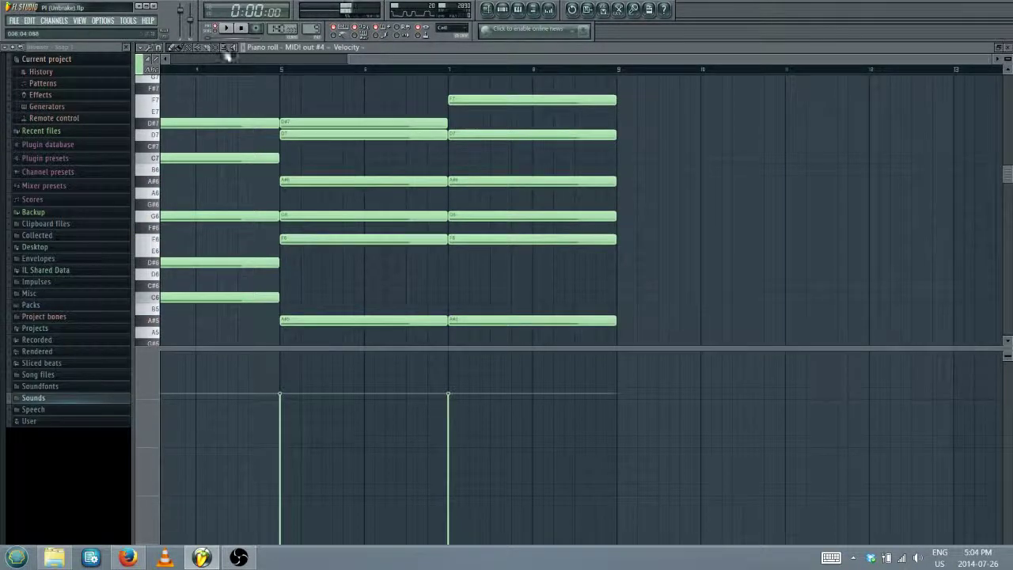
Play the pattern from the start through the bar 7 chord, replay its opening, and stop
left_click(227, 29)
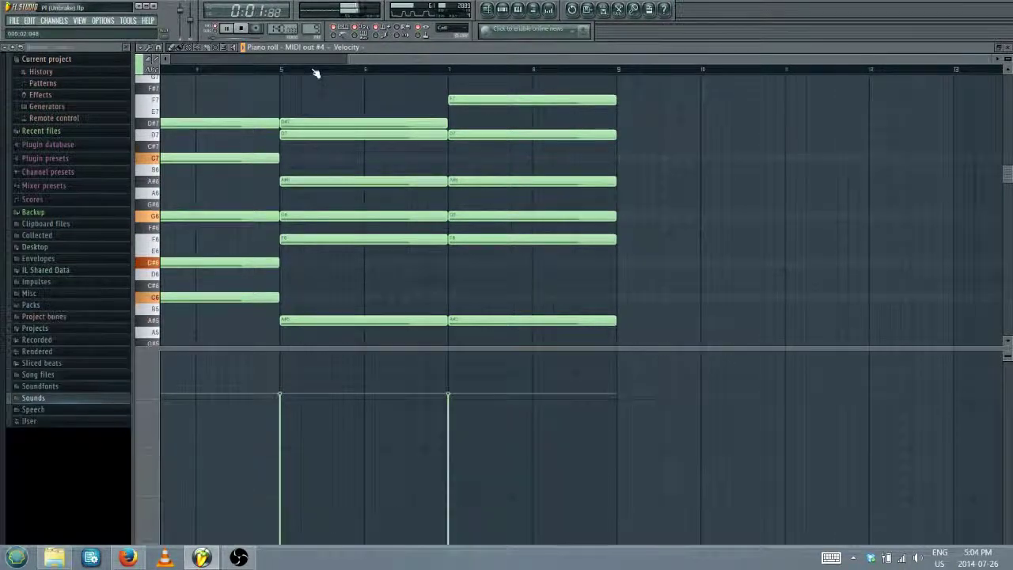
scroll(310, 70, "down", 1)
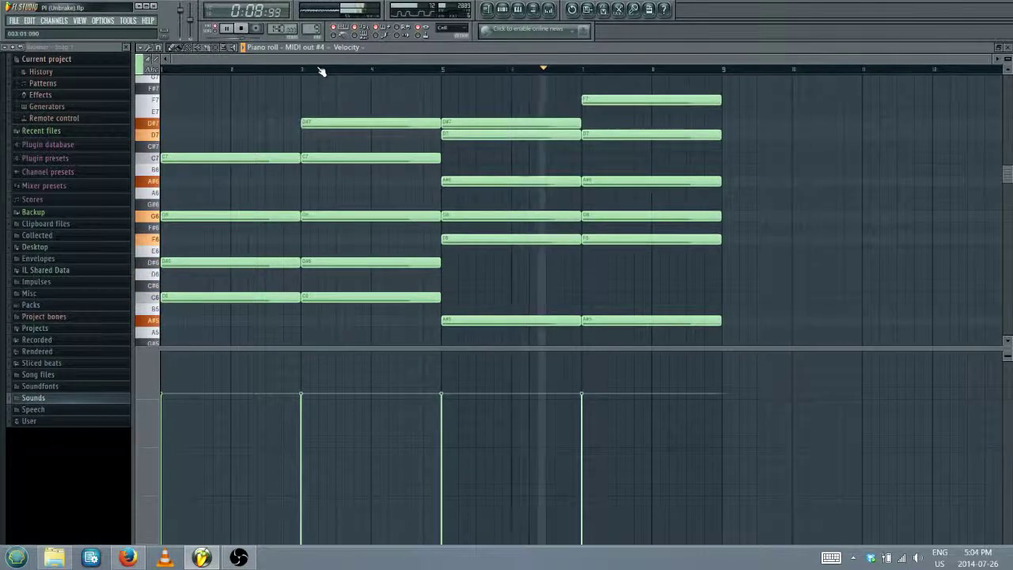
left_click_drag(321, 58, 336, 57)
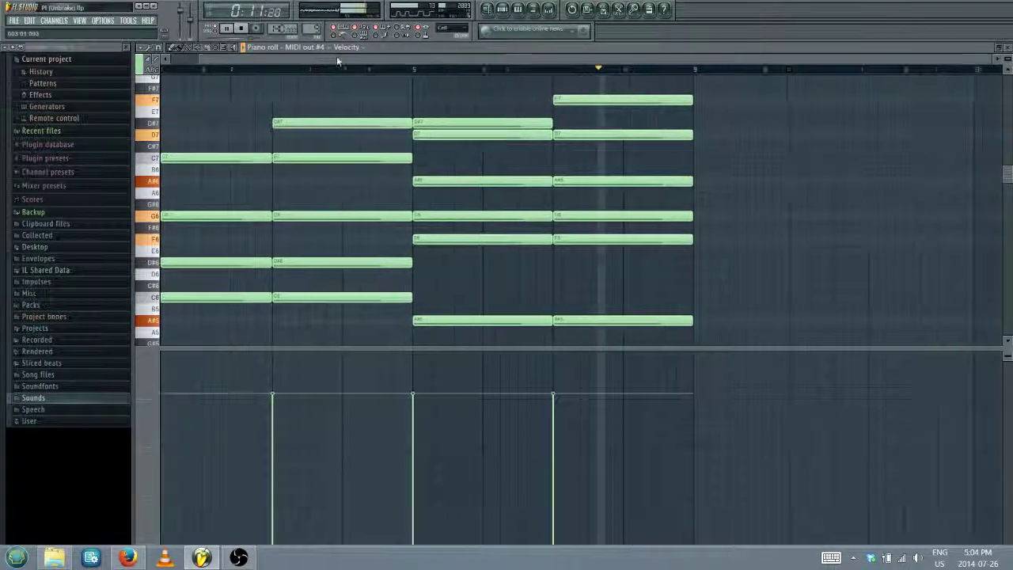
scroll(354, 74, "left", 1)
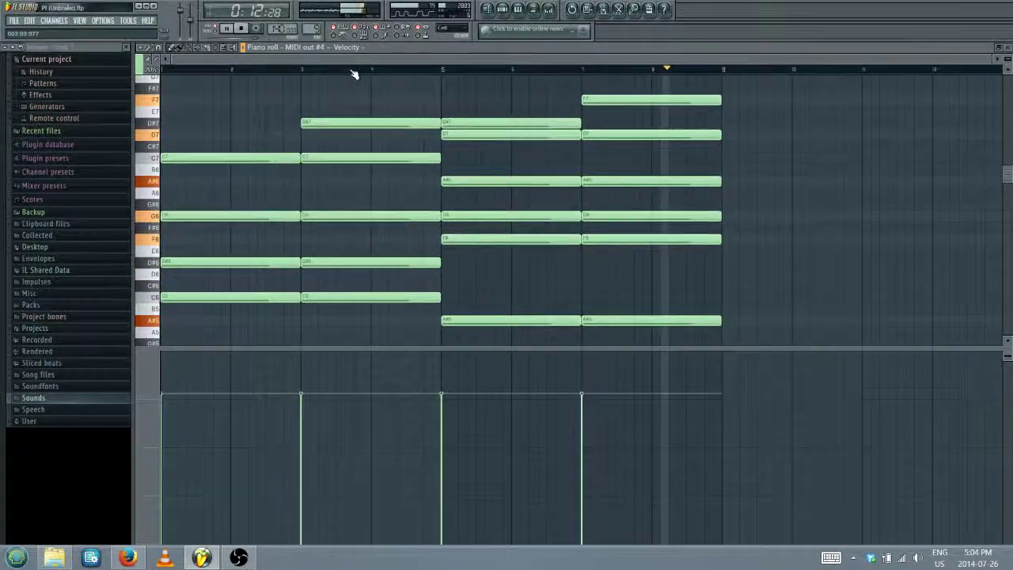
left_click(242, 29)
key("space")
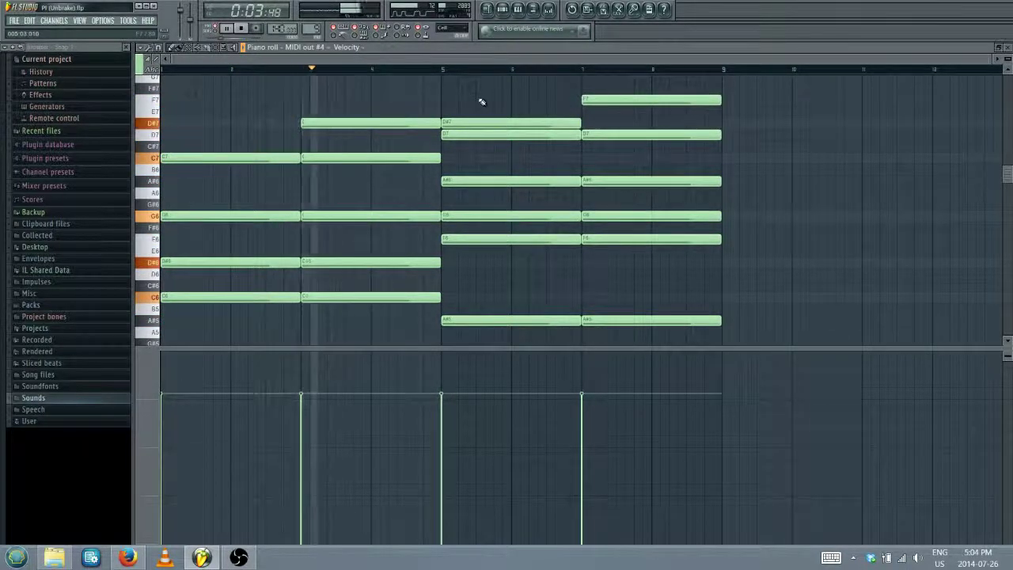
key("space")
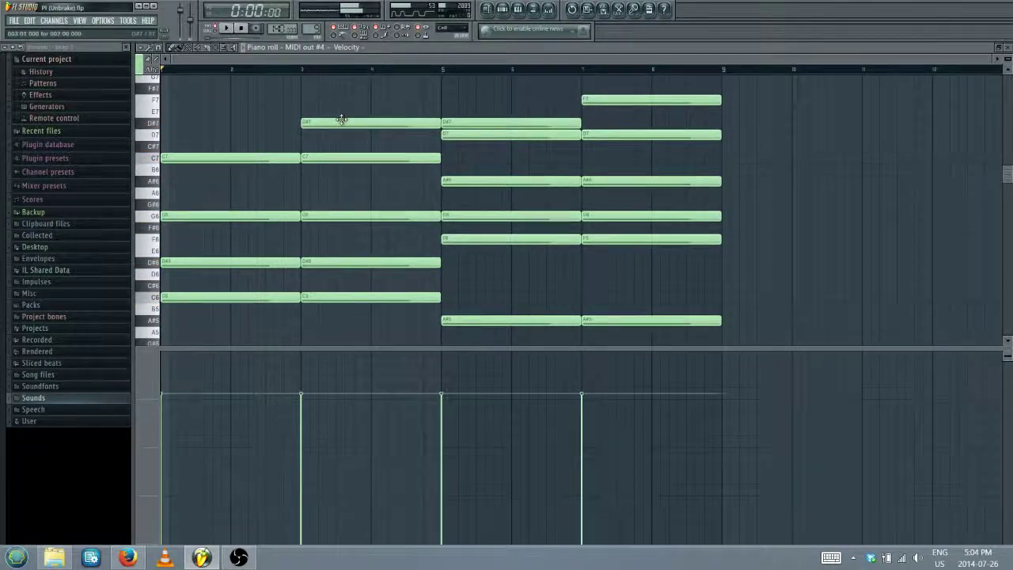
Copy the five-note chord at bar 3 to bar 9
left_click_drag(213, 110, 355, 312)
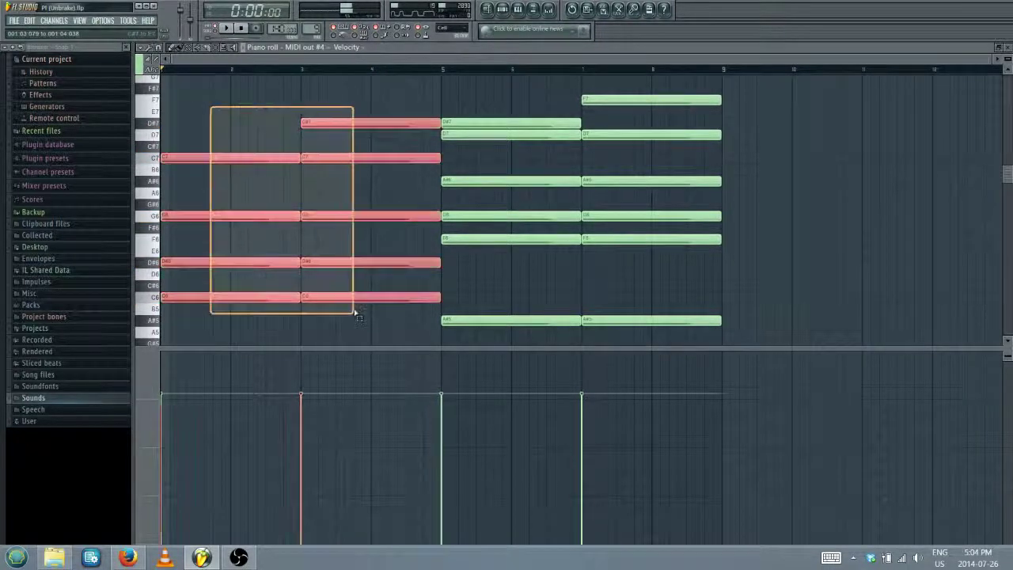
left_click_drag(341, 95, 367, 345)
left_click_drag(360, 120, 778, 120)
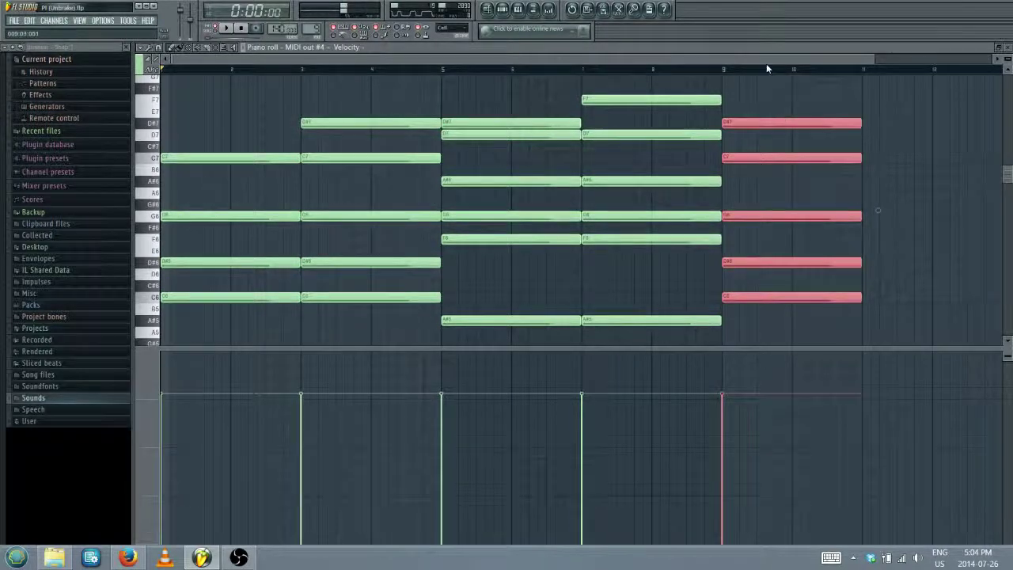
scroll(777, 75, "down", 1)
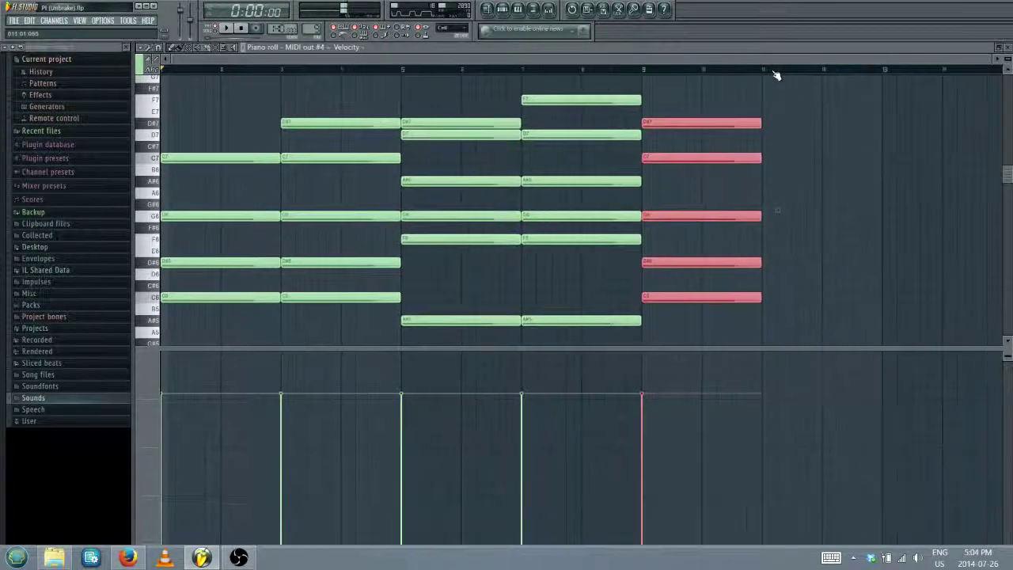
Add a two-bar chord at bar 11 from C7, G6, D#6 and C6 notes
left_click(783, 144)
left_click(767, 159)
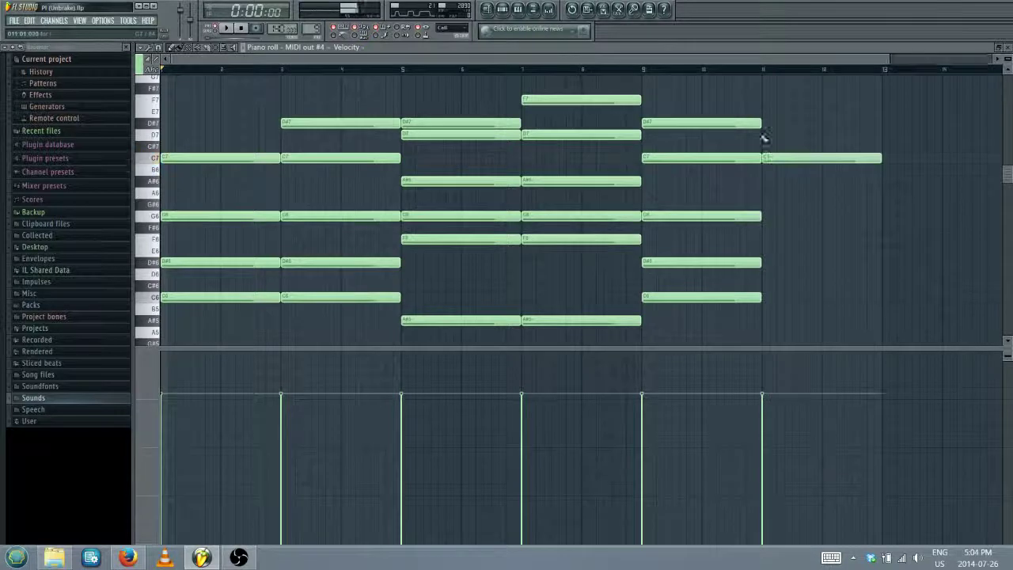
scroll(747, 76, "down", 1)
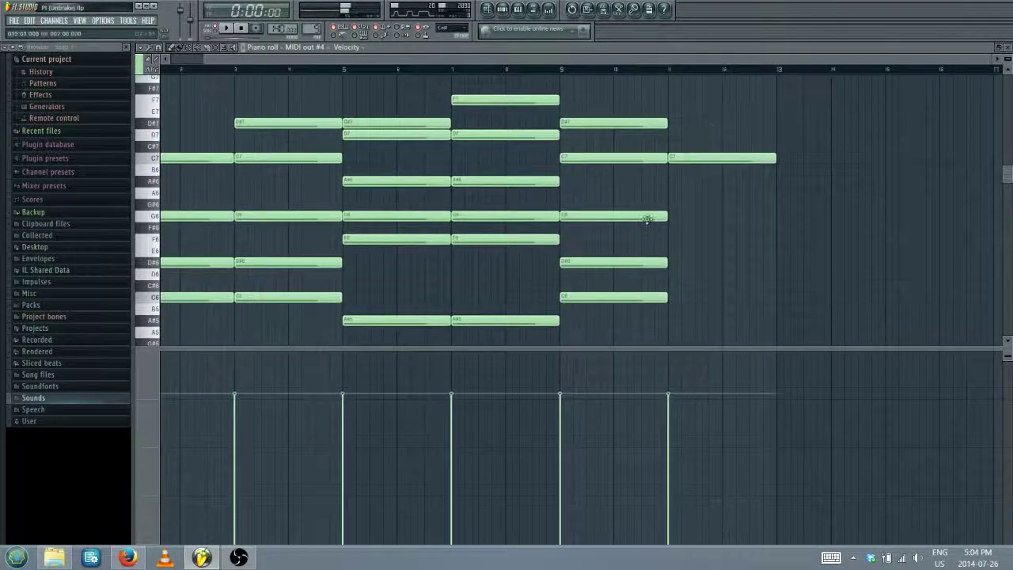
left_click(671, 263)
right_click(673, 265)
left_click(672, 264)
left_click(674, 297)
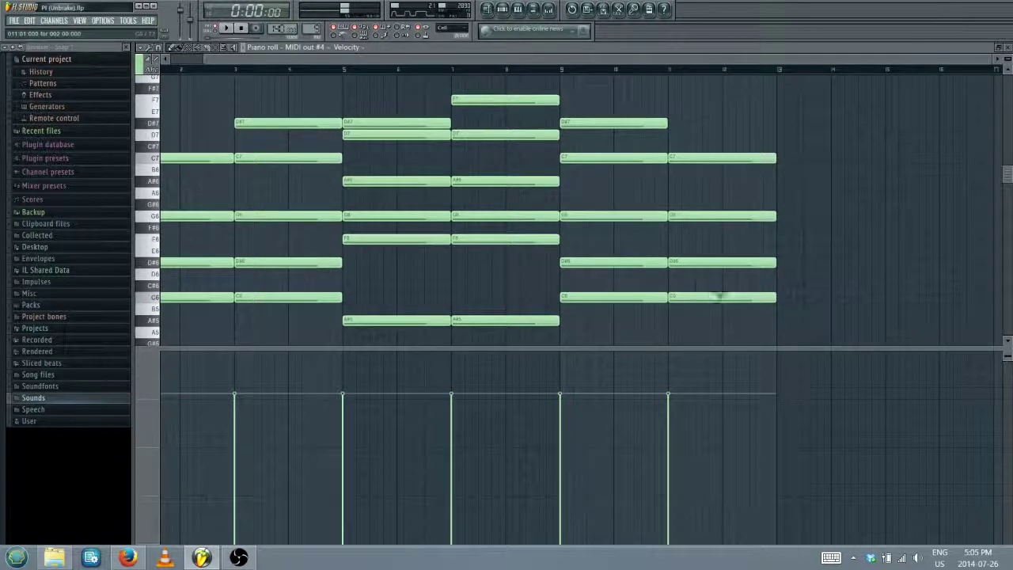
Build a two-bar chord at bar 13 from D7, C7, G#6 and D6 notes, removing the trial notes
left_click(780, 274)
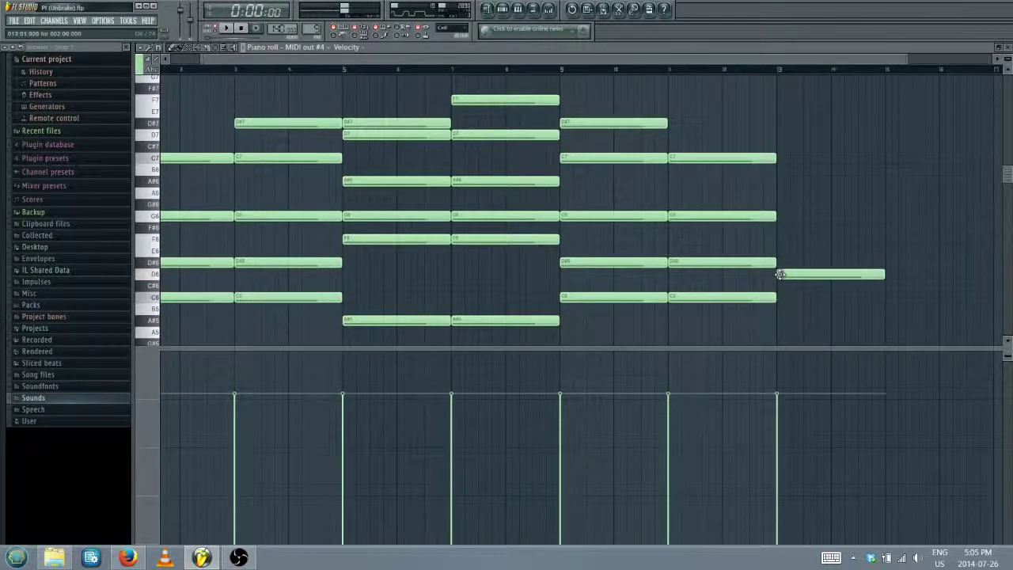
left_click(779, 156)
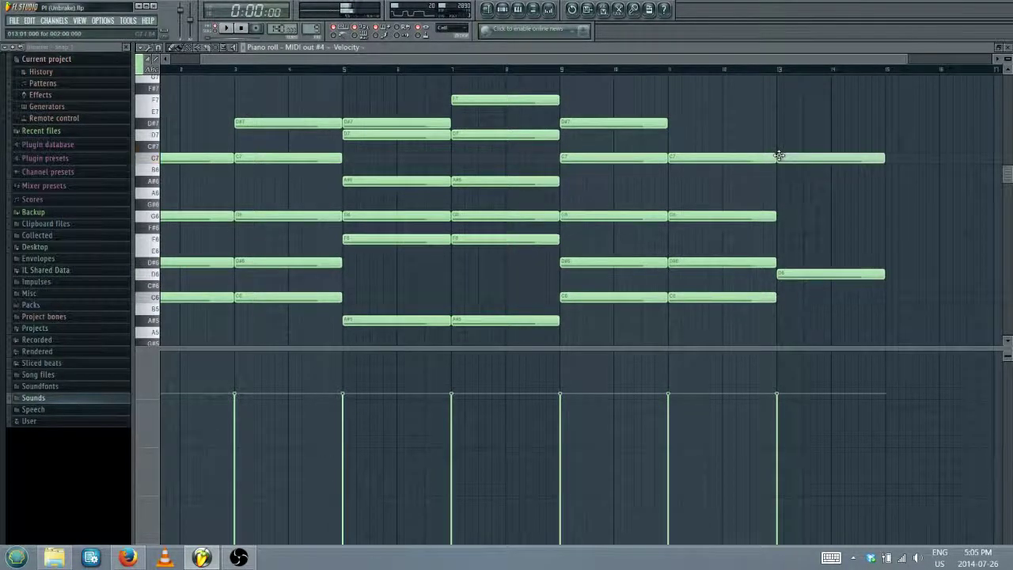
right_click(779, 156)
left_click(780, 134)
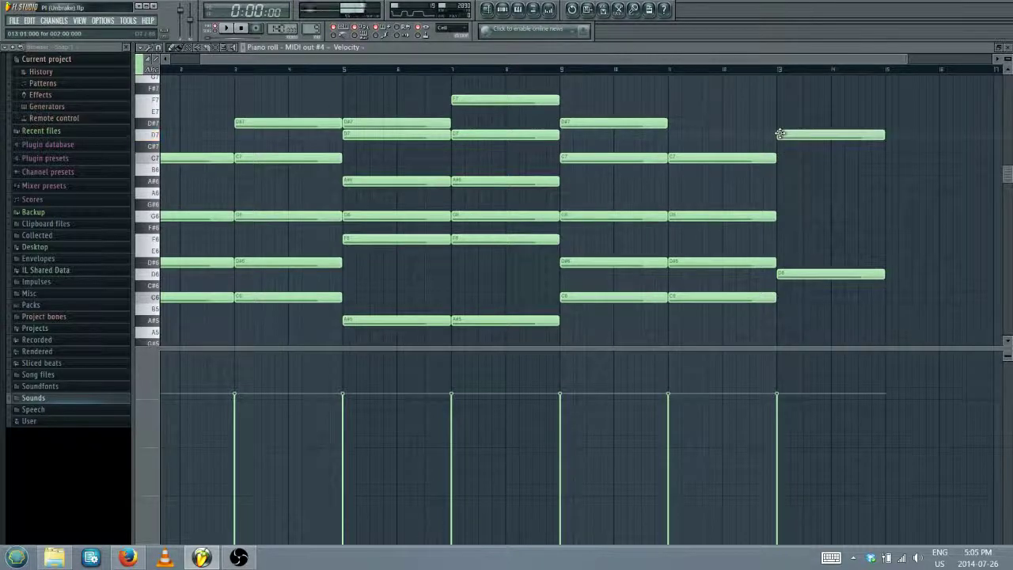
left_click(780, 215)
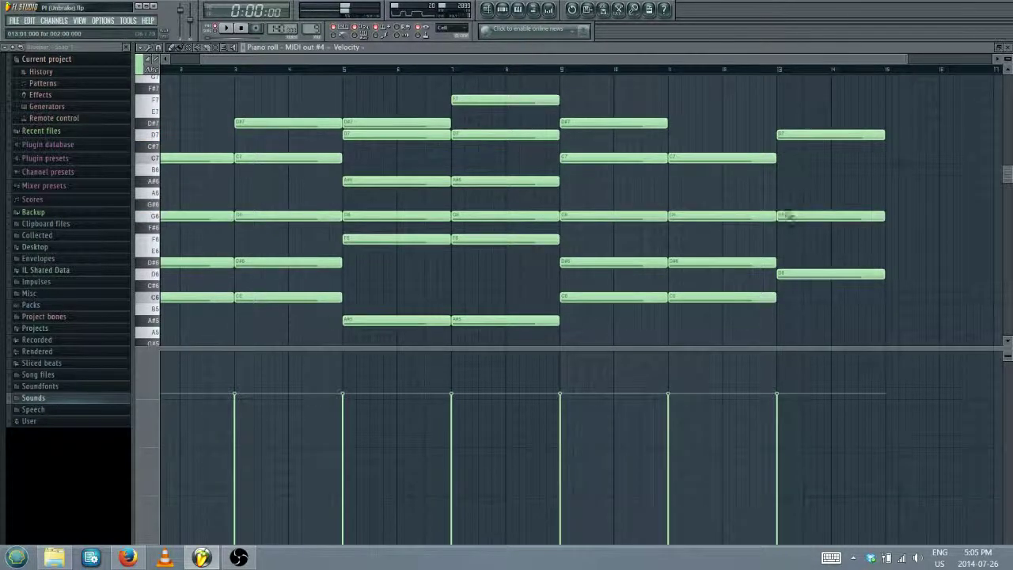
left_click(779, 203)
right_click(780, 215)
left_click(781, 169)
left_click(784, 160)
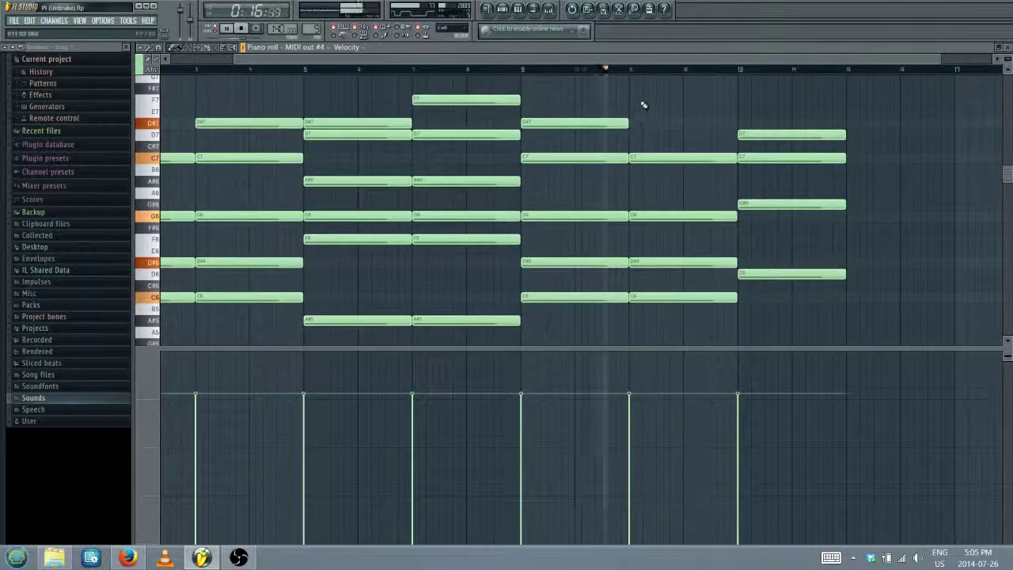
Top the bar 11 chord with a two-bar G7 note and replay from just before bar 11
left_click(637, 78)
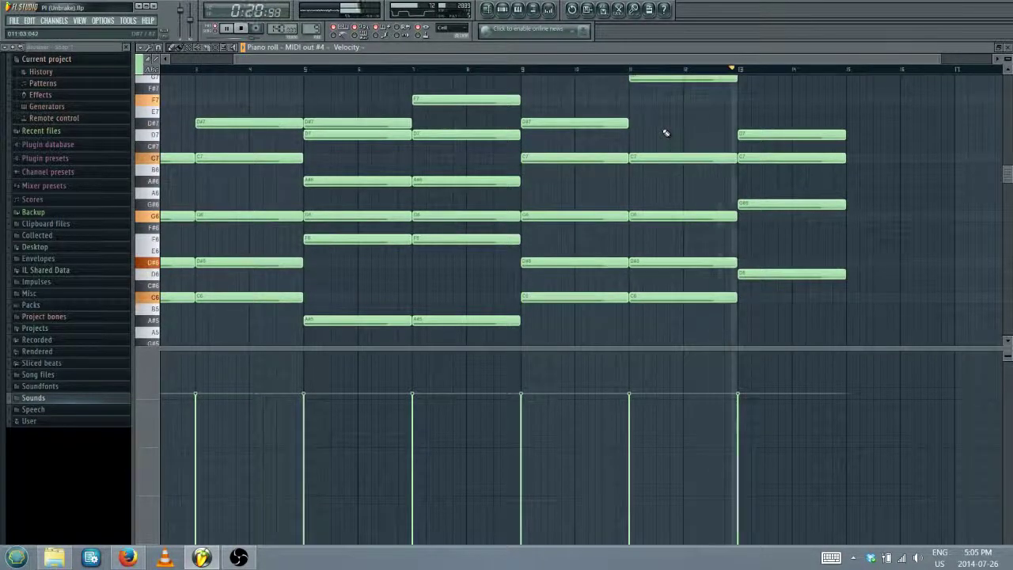
scroll(666, 130, "up", 2)
scroll(663, 130, "down", 1)
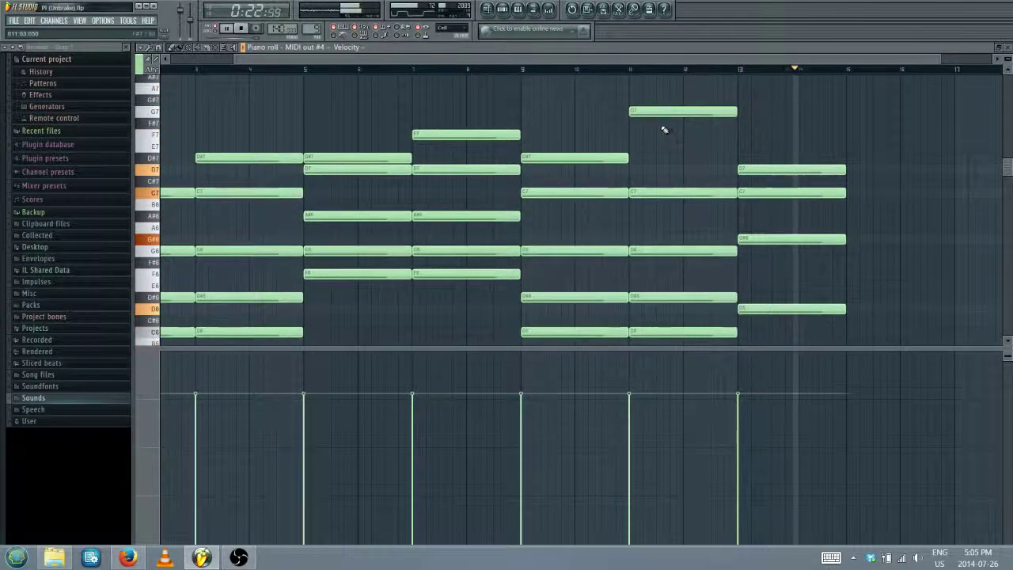
left_click(626, 69)
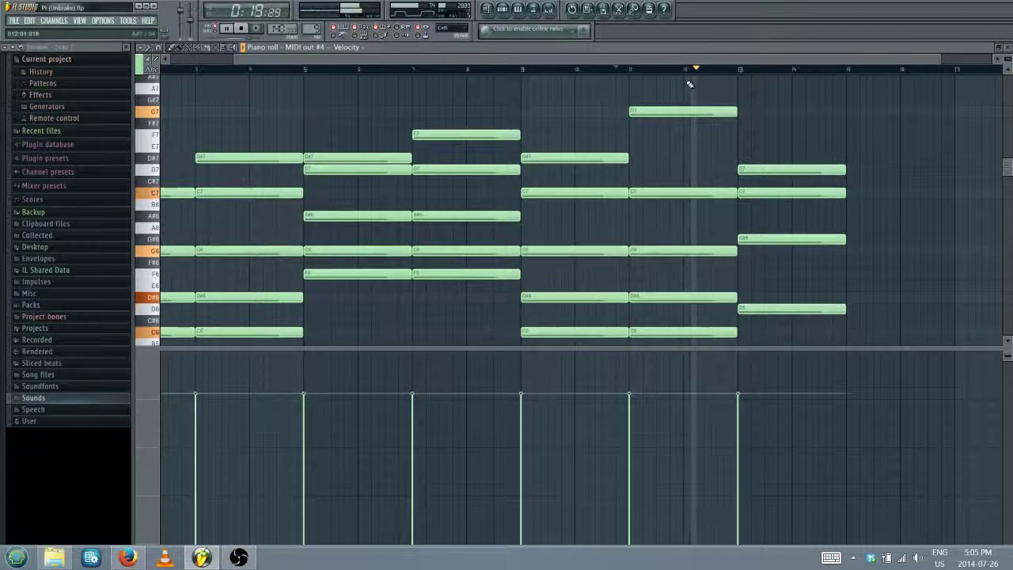
Build a two-bar chord at bar 15 from D7, C7, G6 and C6 notes
scroll(736, 71, "right", 3)
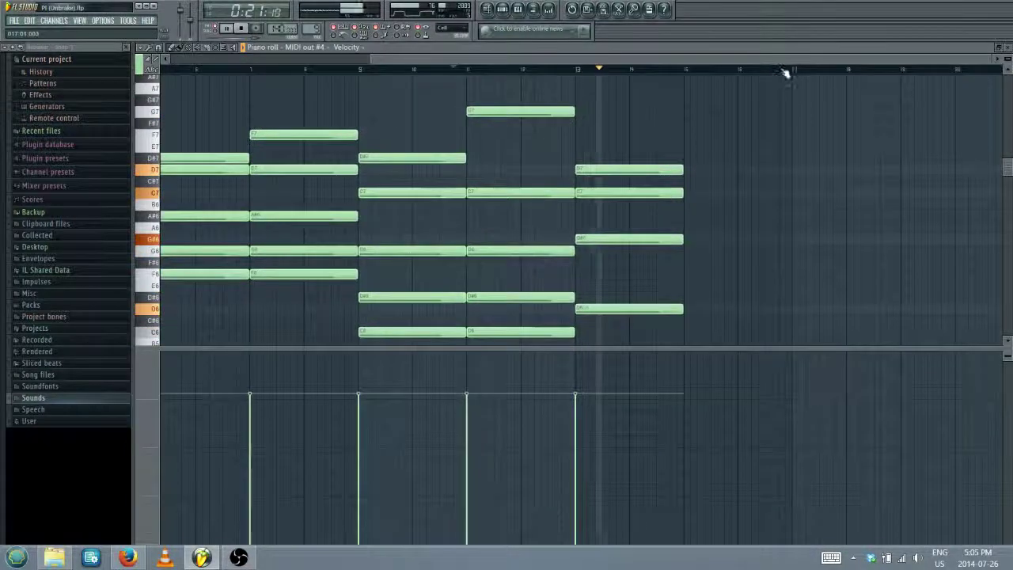
scroll(753, 128, "down", 3)
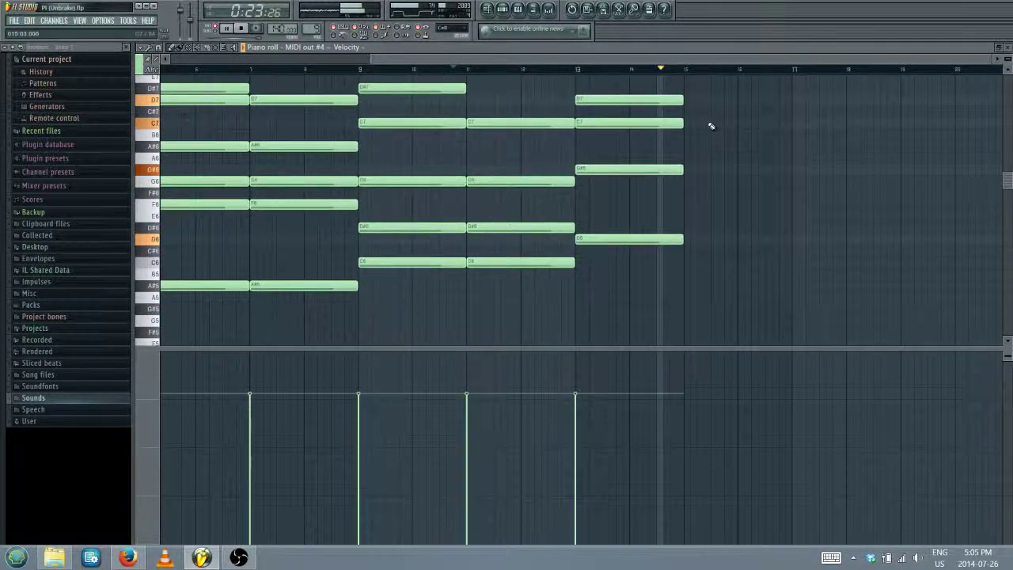
left_click(686, 179)
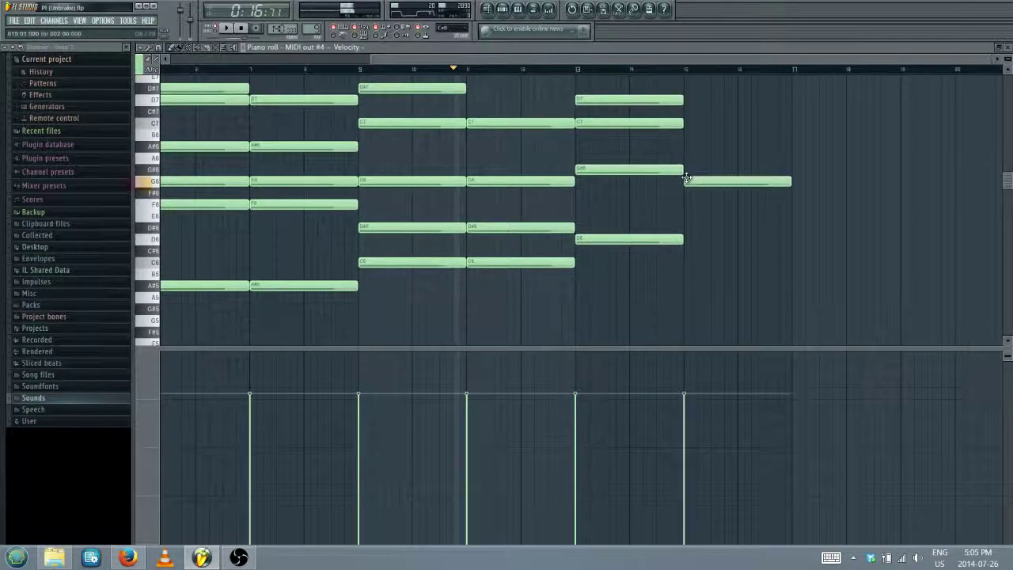
left_click(688, 100)
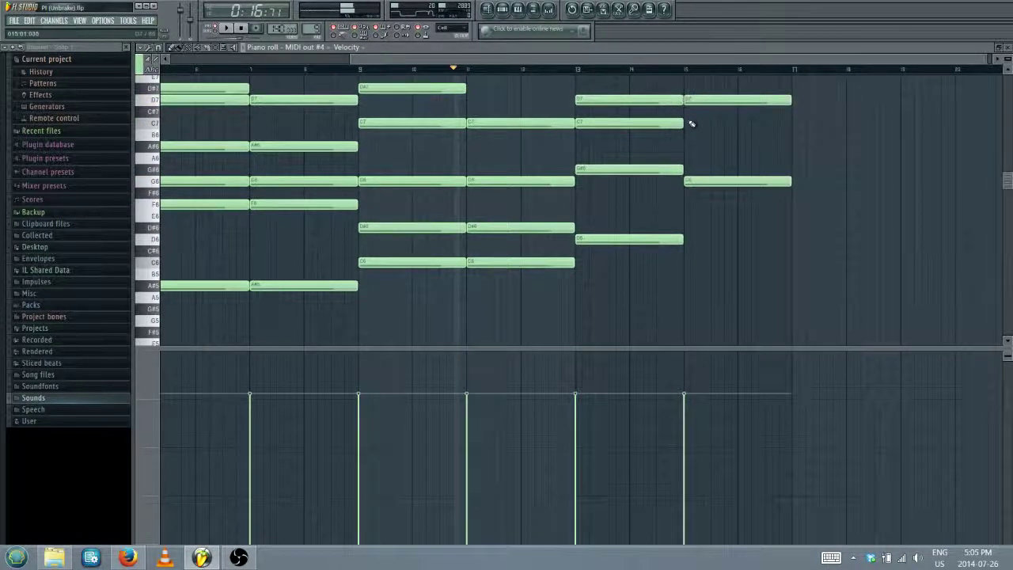
left_click(688, 123)
left_click(686, 237)
left_click_drag(685, 238, 686, 261)
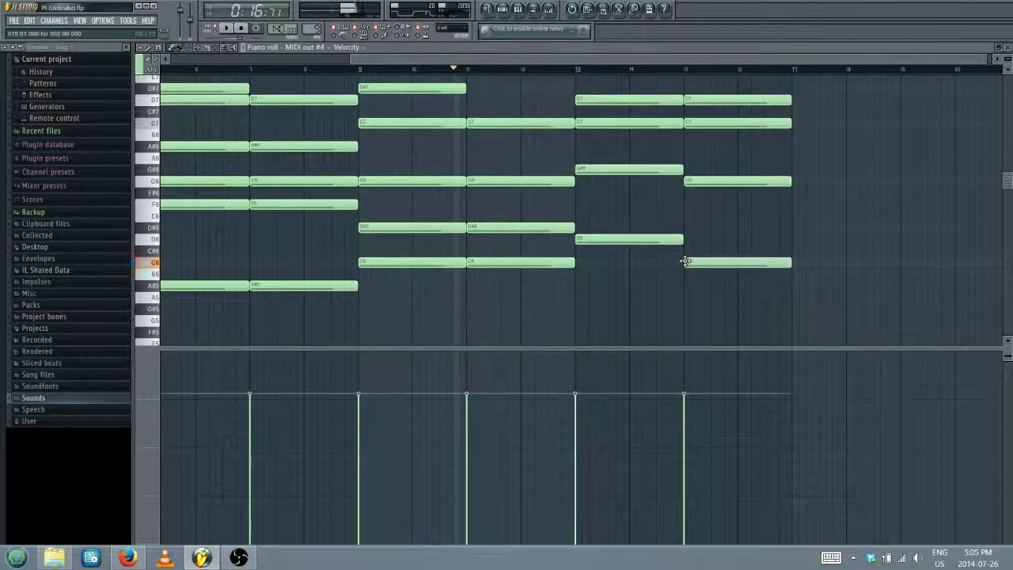
Play the last three chords from just before bar 11 into the bar 15 chord, and stop
scroll(683, 210, "up", 2)
scroll(686, 208, "down", 1)
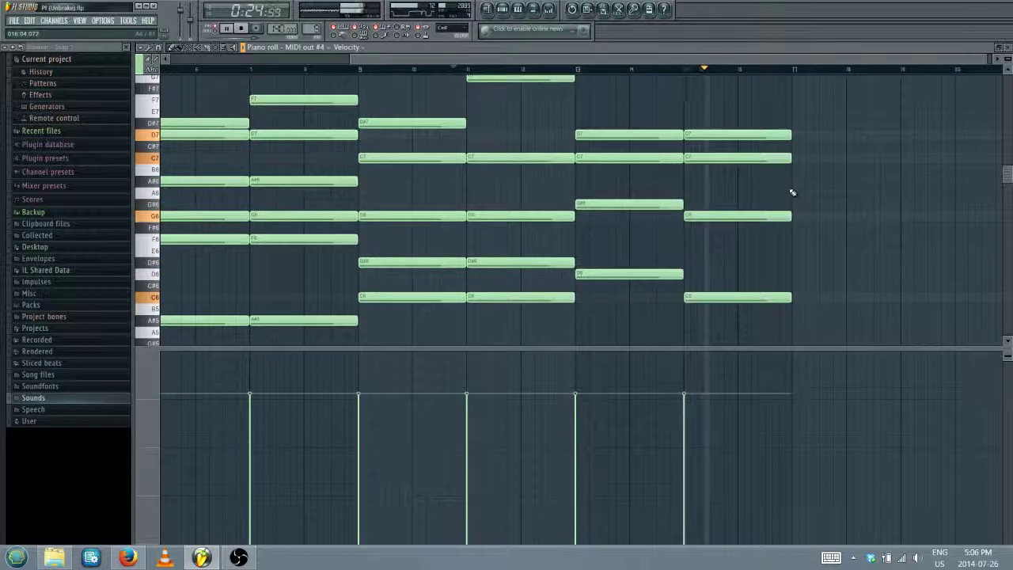
key("space")
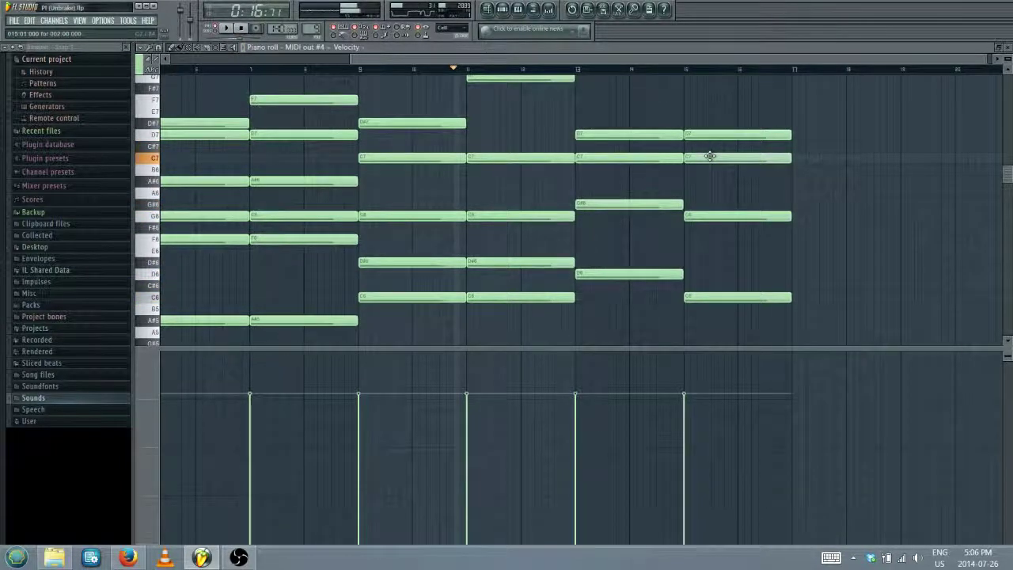
Replace the bar 15 chord's C7 with a two-bar B6 note, and replay from just before bar 11
left_click(703, 170)
right_click(701, 160)
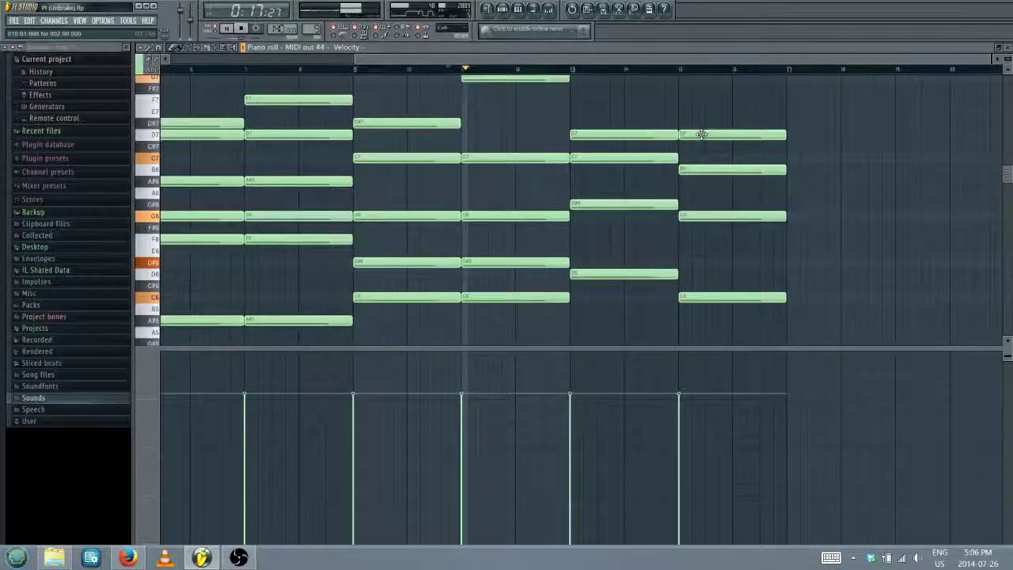
scroll(525, 185, "up", 2)
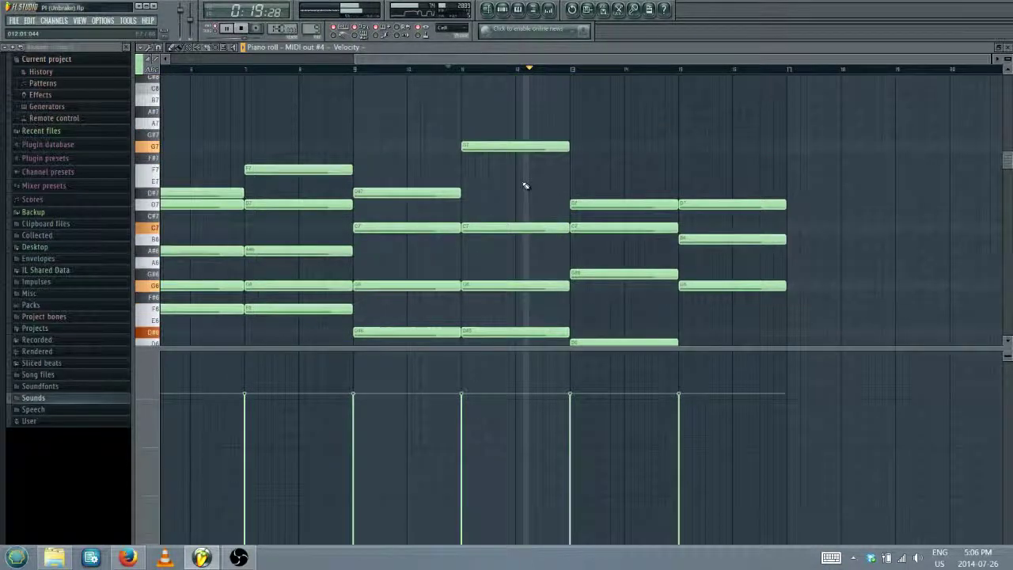
scroll(525, 186, "down", 2)
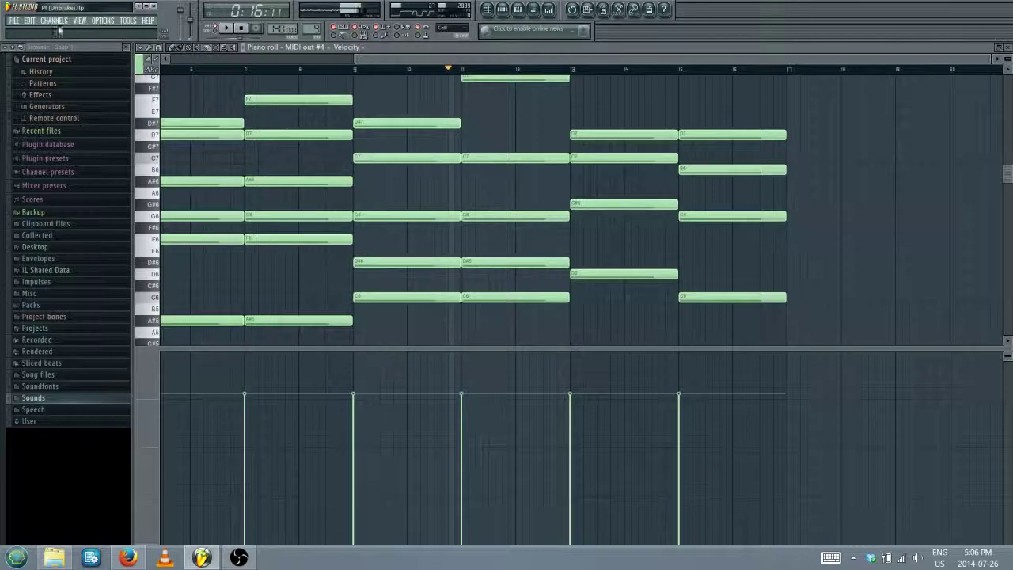
left_click(15, 22)
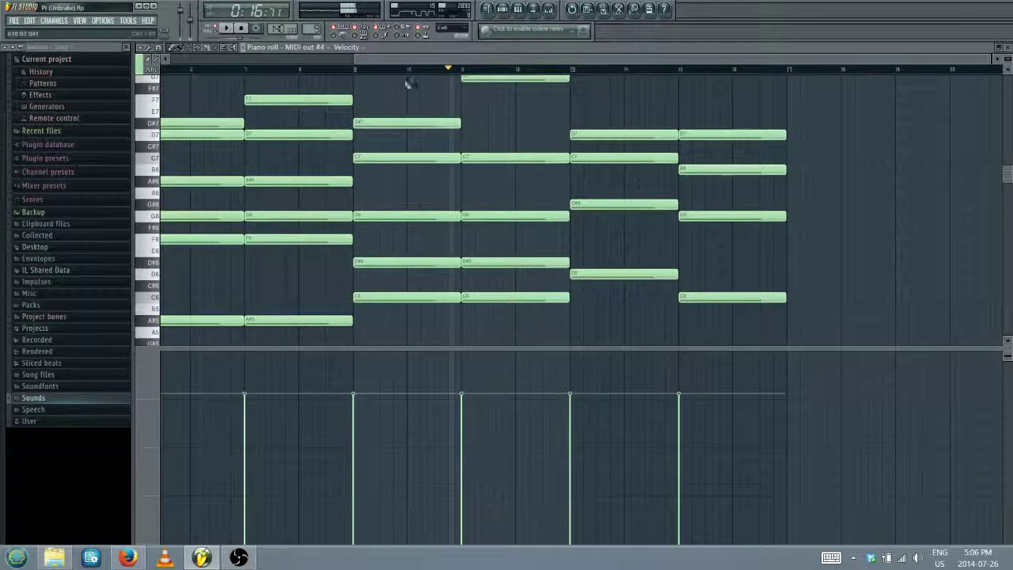
Play the chord progression from bar 1 and remove the D7 note from the bar 5 chord
left_click(226, 28)
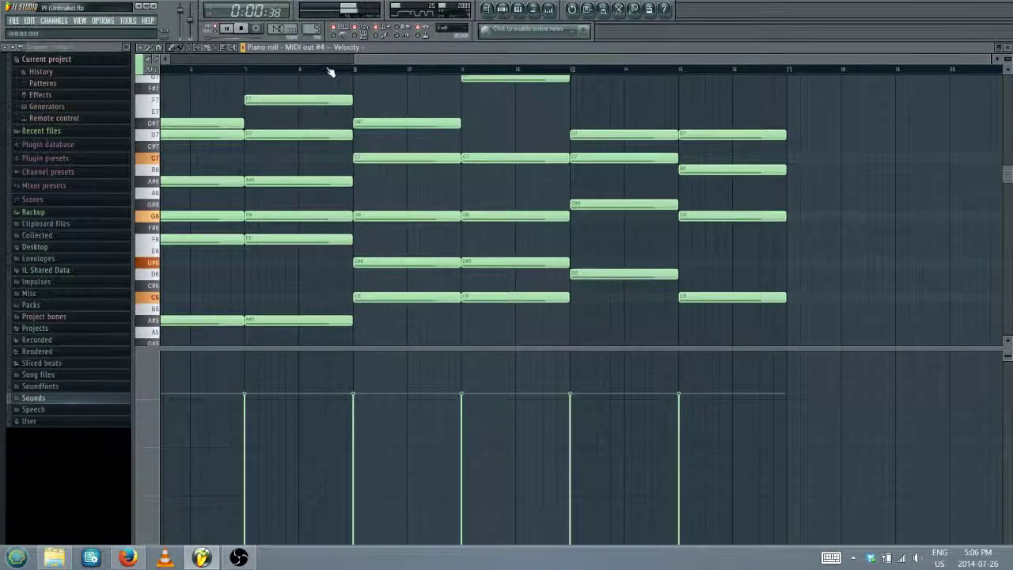
scroll(331, 72, "down", 2)
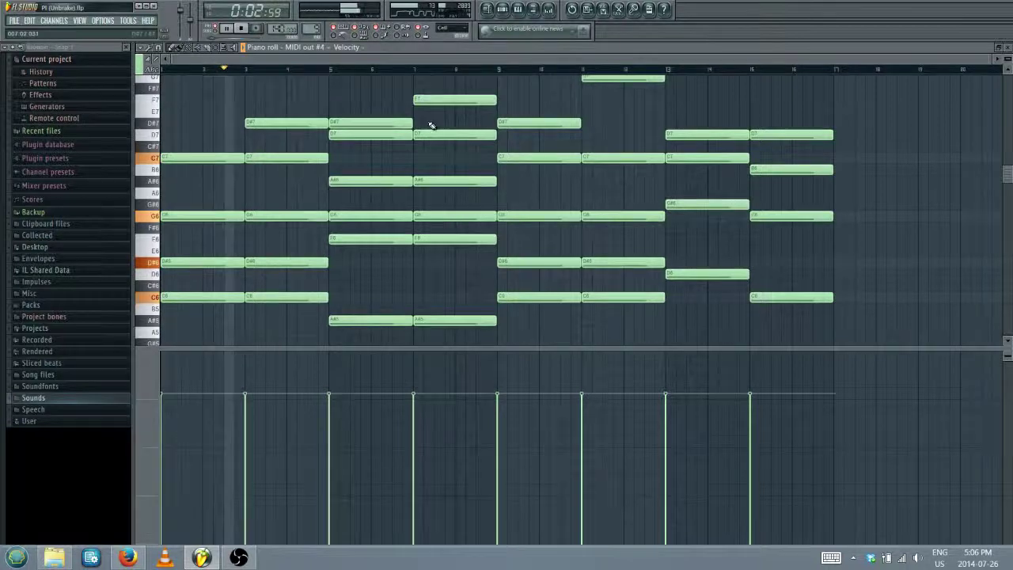
scroll(375, 140, "up", 2)
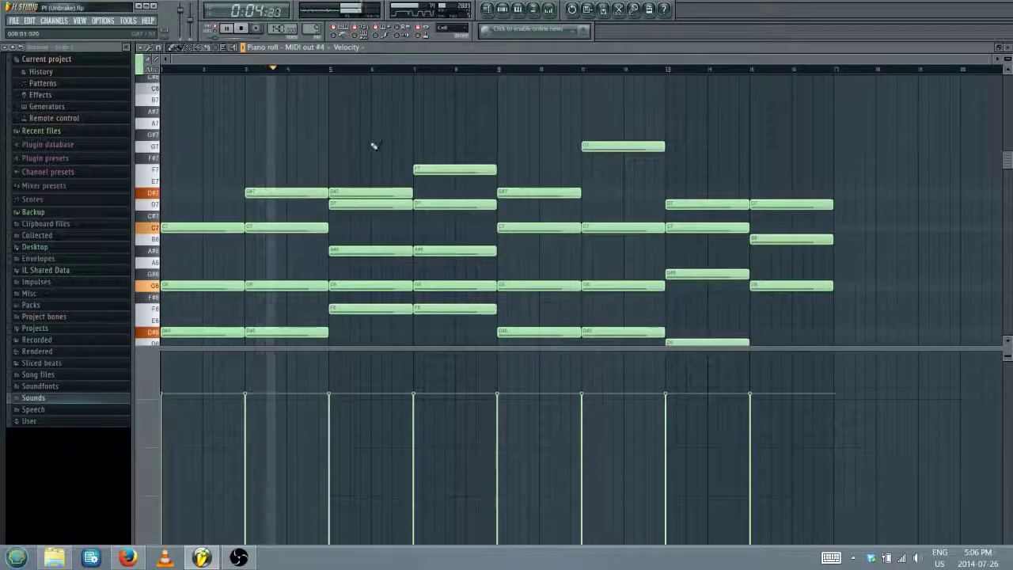
scroll(375, 145, "down", 2)
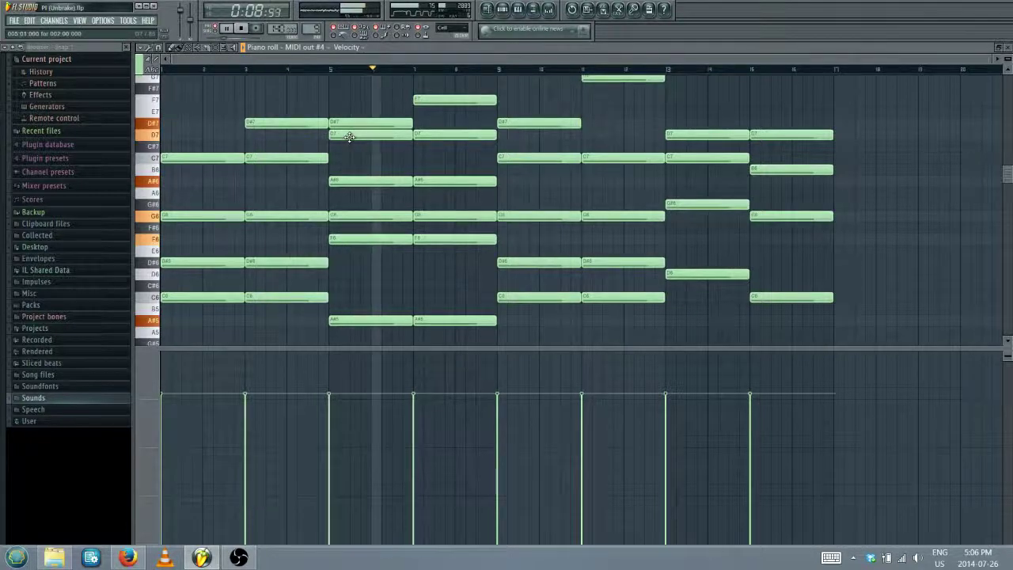
right_click(349, 137)
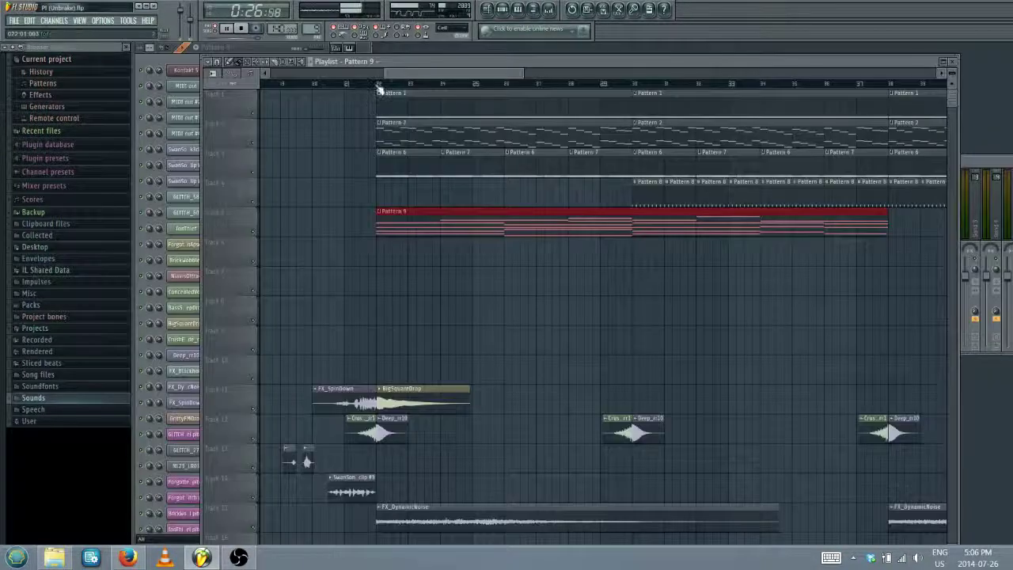
Play the song from bar 22 in the playlist, stop, and move the Pattern 9 clip to start at bar 38
left_click(378, 85)
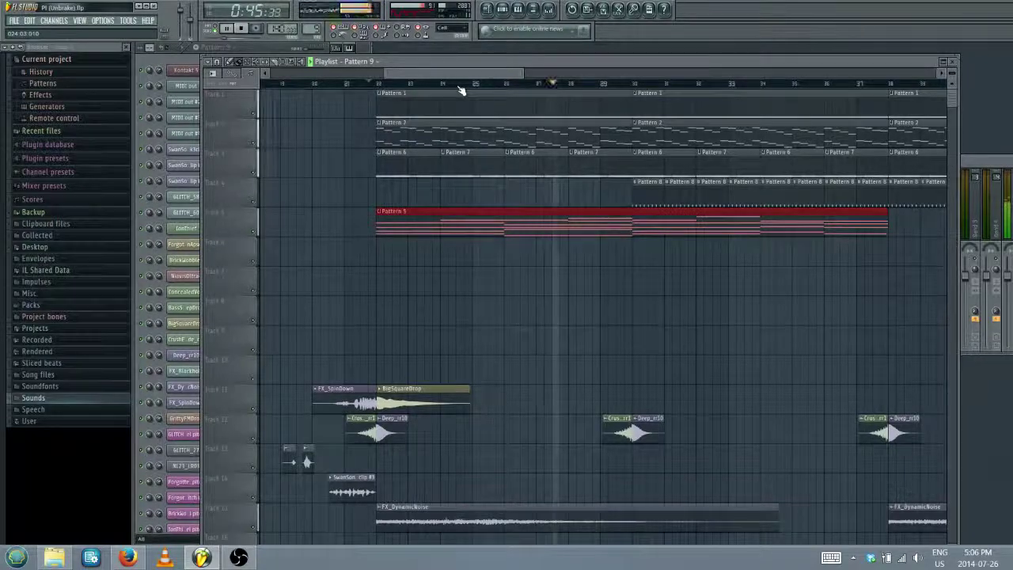
scroll(461, 91, "down", 5)
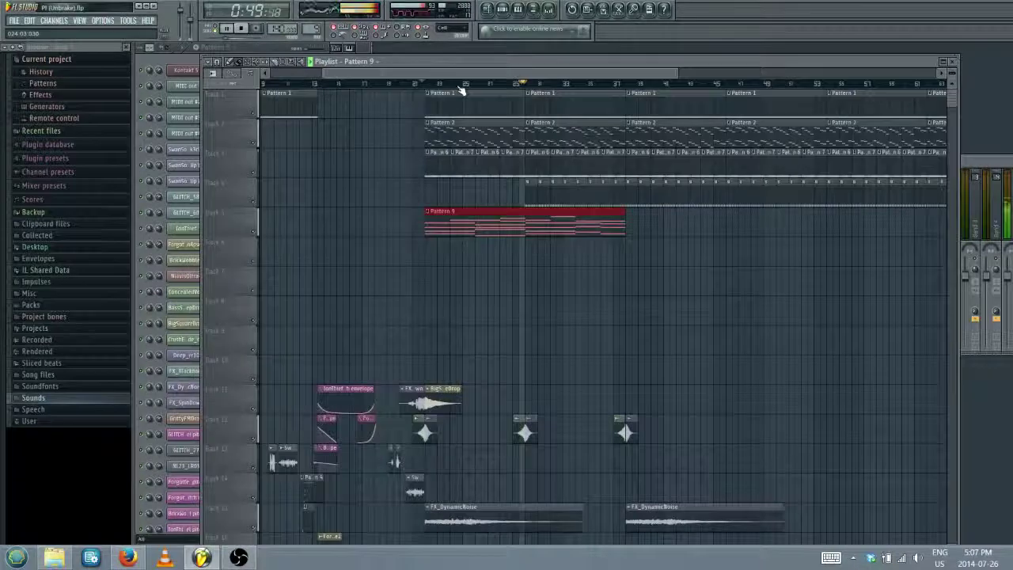
key("space")
left_click_drag(461, 221, 663, 220)
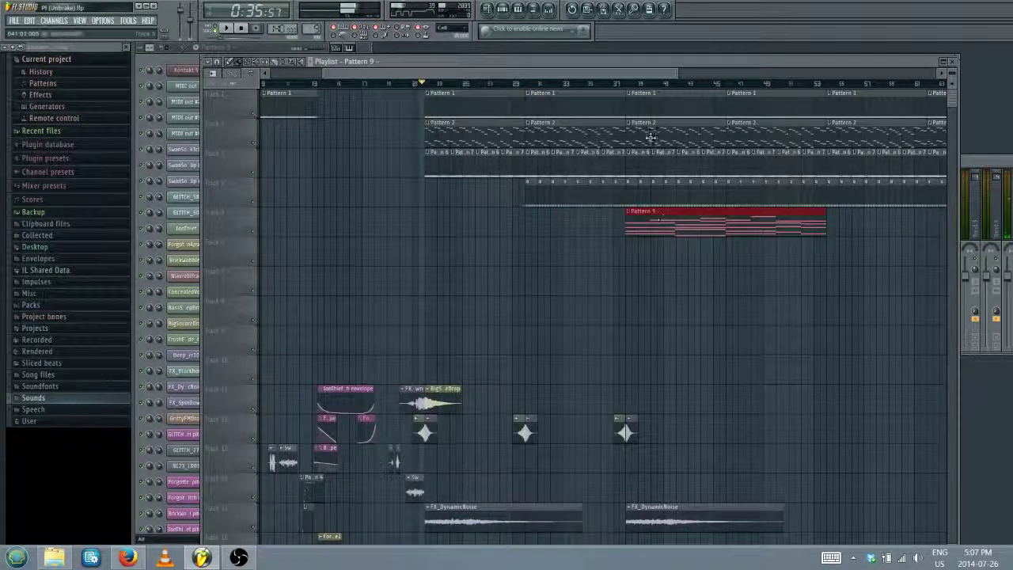
Try Pattern 1's MIDI out notes in bars 3 and 4 at D#1 during song playback, and move them back to C1
key("F7")
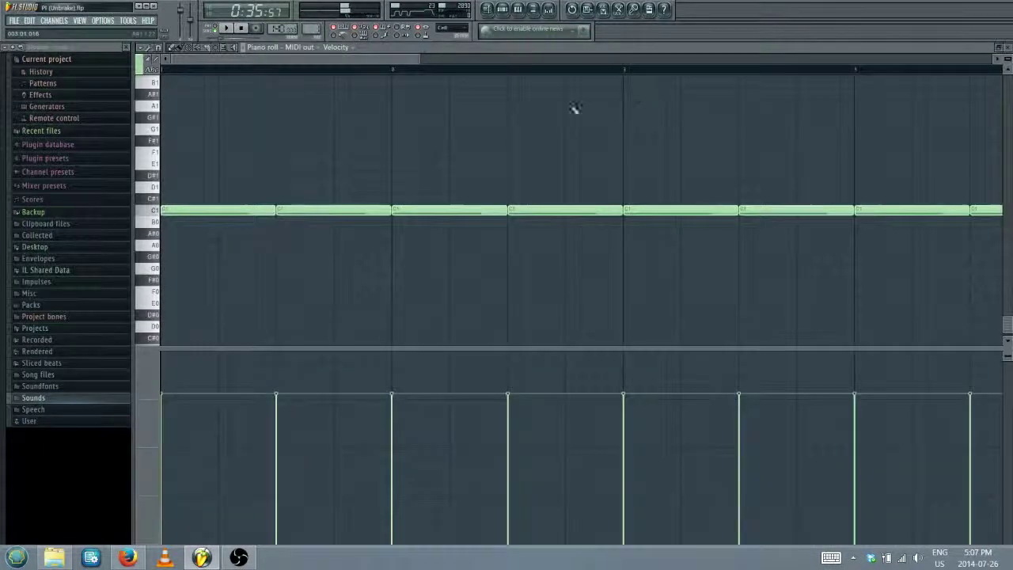
scroll(567, 74, "down", 5)
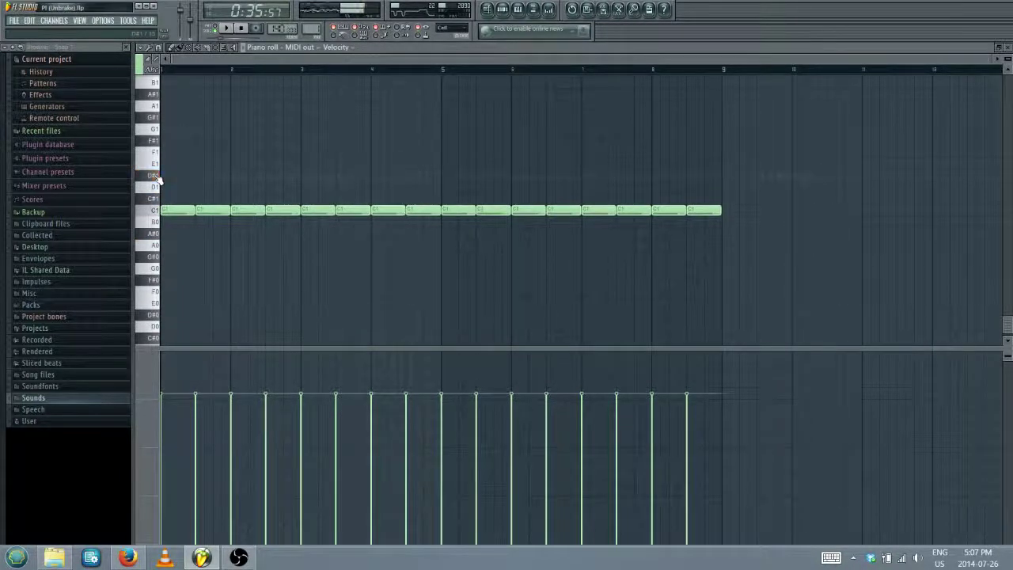
left_click_drag(309, 196, 418, 170)
left_click(488, 10)
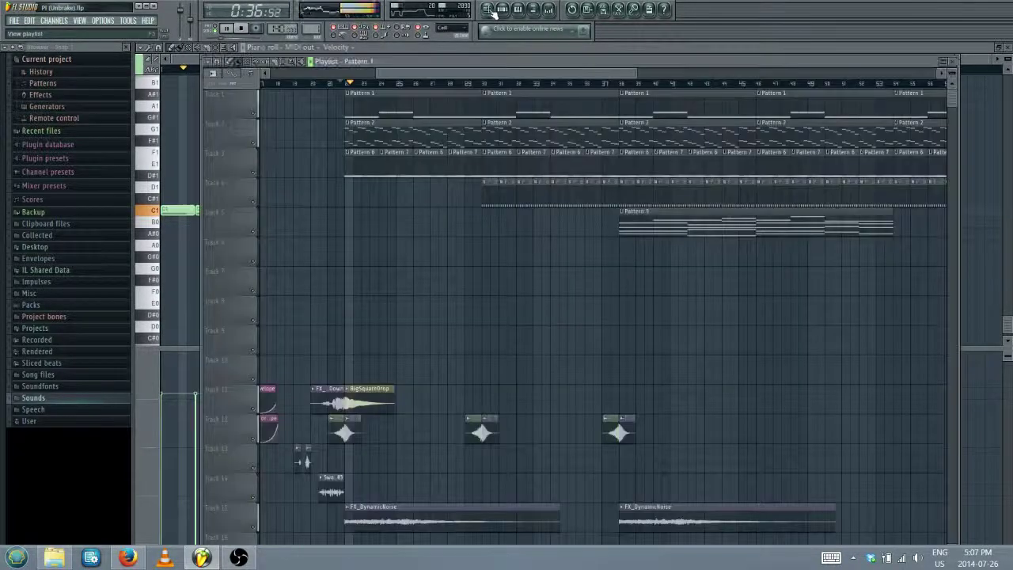
left_click(953, 61)
left_click_drag(309, 175, 310, 211)
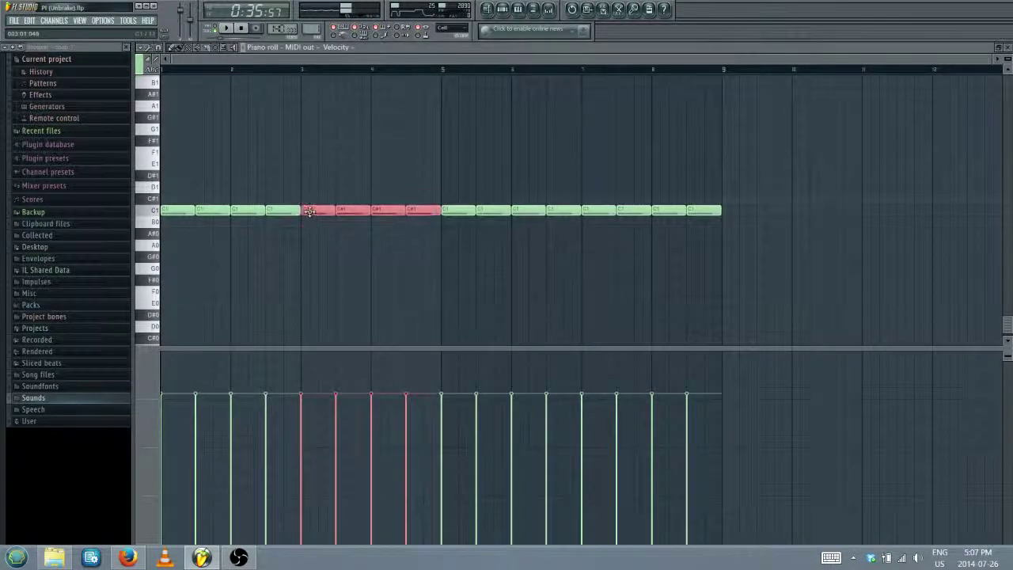
Close the piano roll and save the project
left_click(1005, 46)
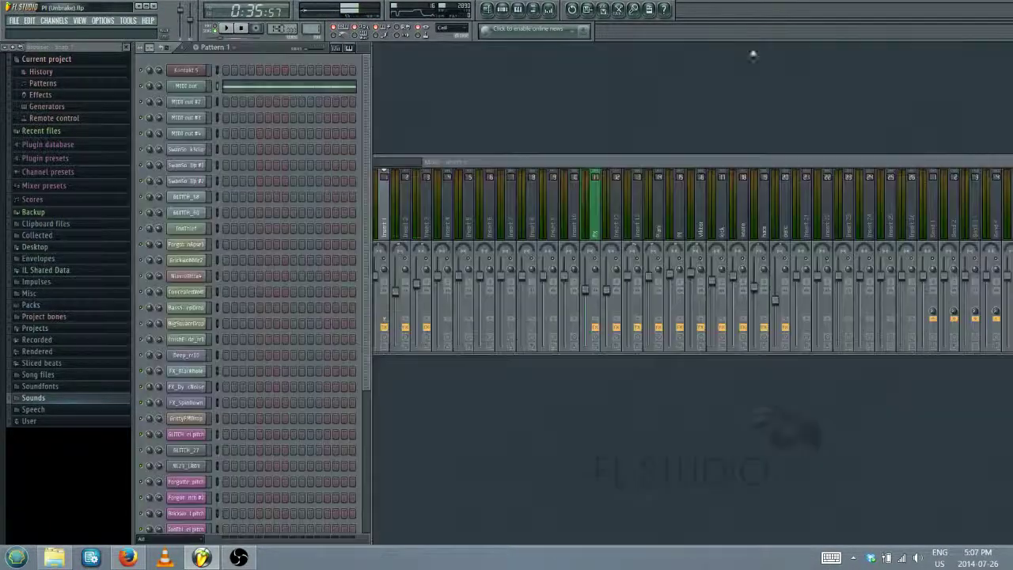
left_click(8, 21)
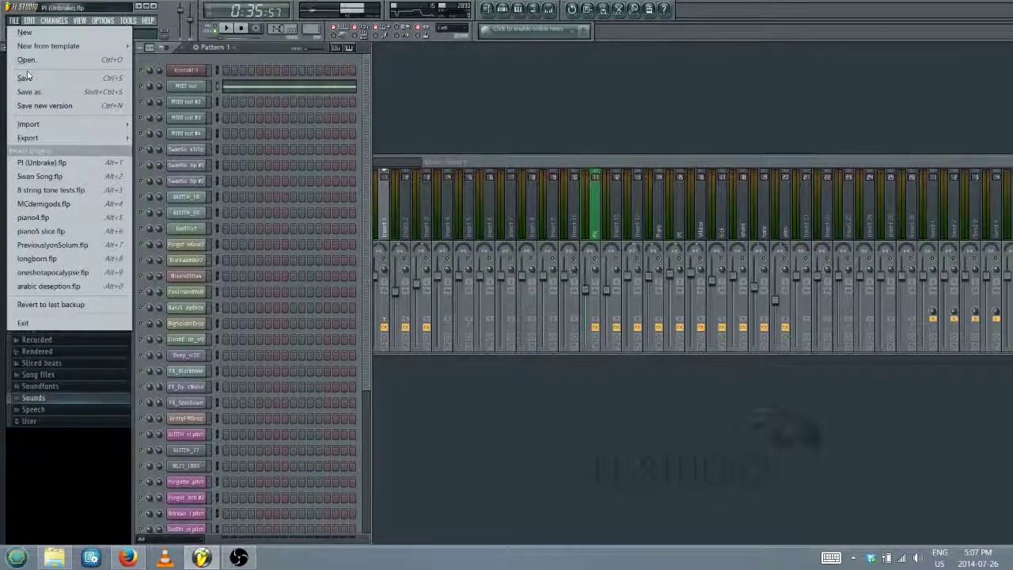
left_click(61, 68)
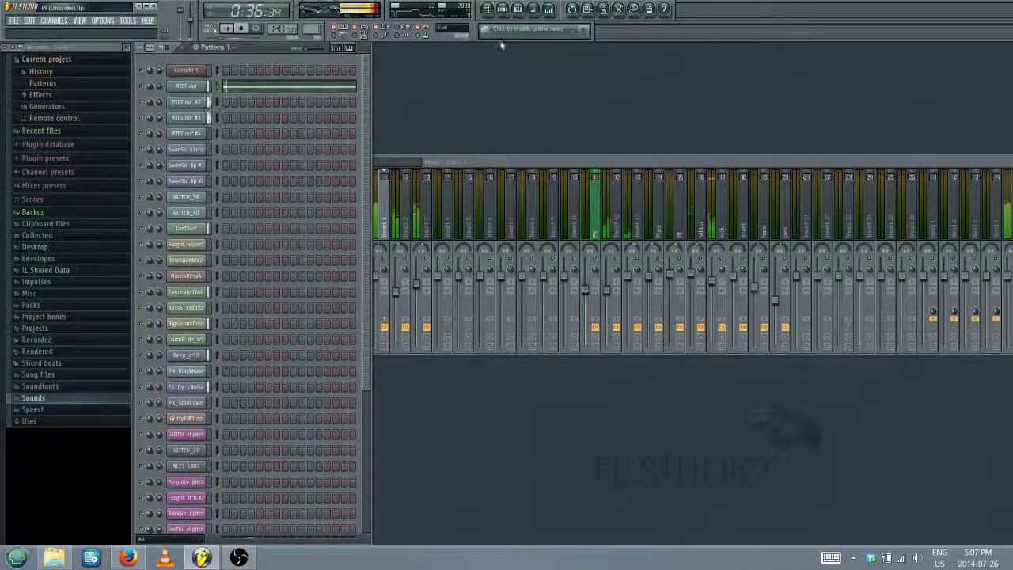
Listen to the arrangement in the playlist from bar 22 into the Pattern 9 chords, and stop
left_click(488, 10)
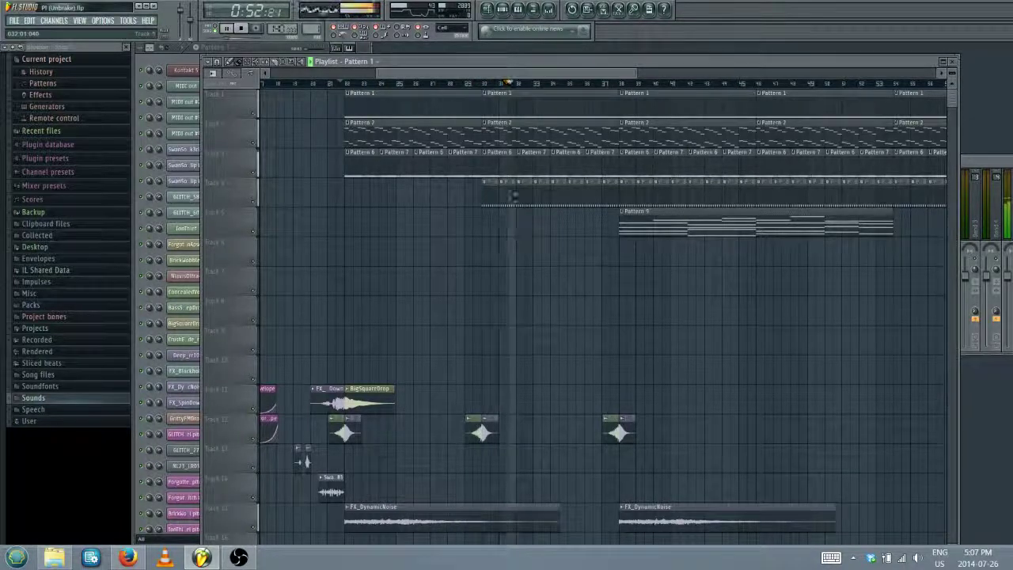
left_click(548, 8)
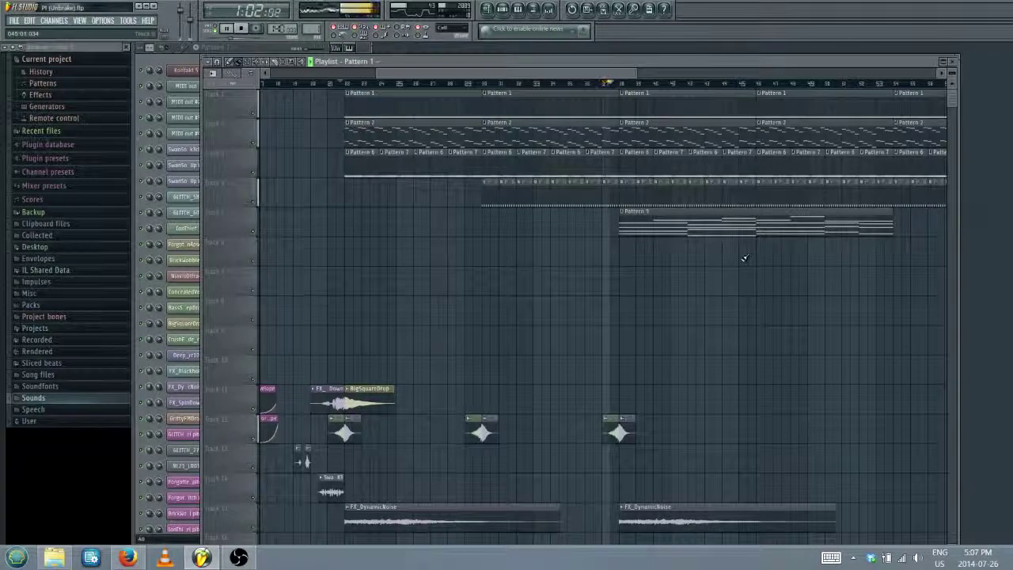
left_click_drag(609, 73, 641, 72)
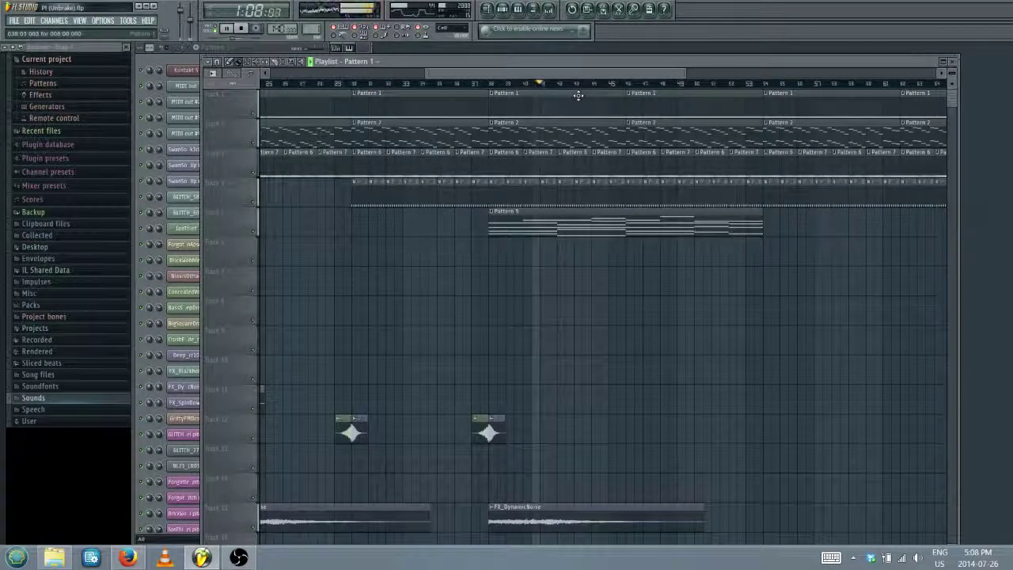
key("space")
Make the Pattern 1 clip at bar 38 unique, check its notes, and play the song from bar 38
right_click(491, 97)
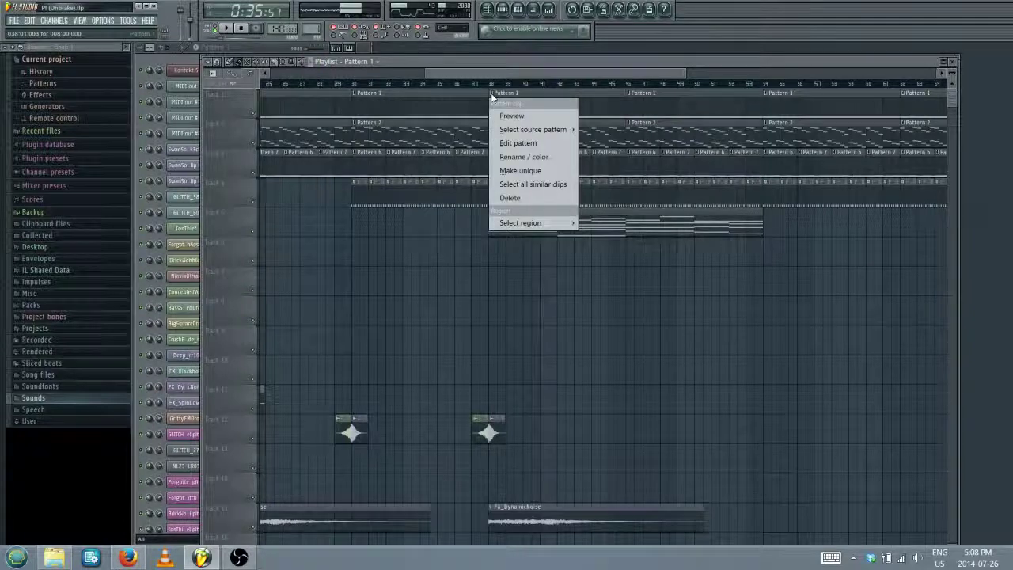
left_click(509, 143)
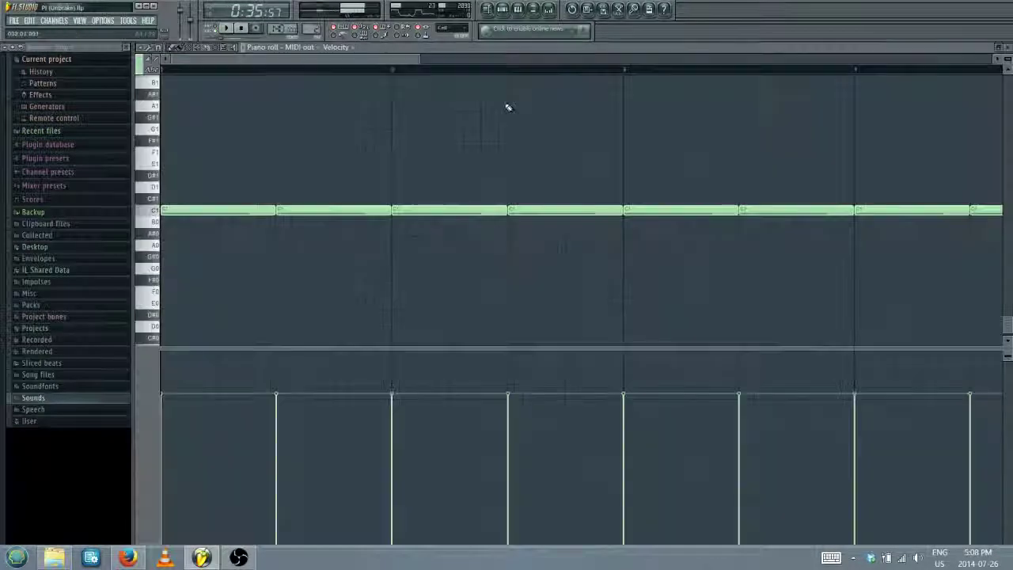
scroll(472, 74, "down", 5)
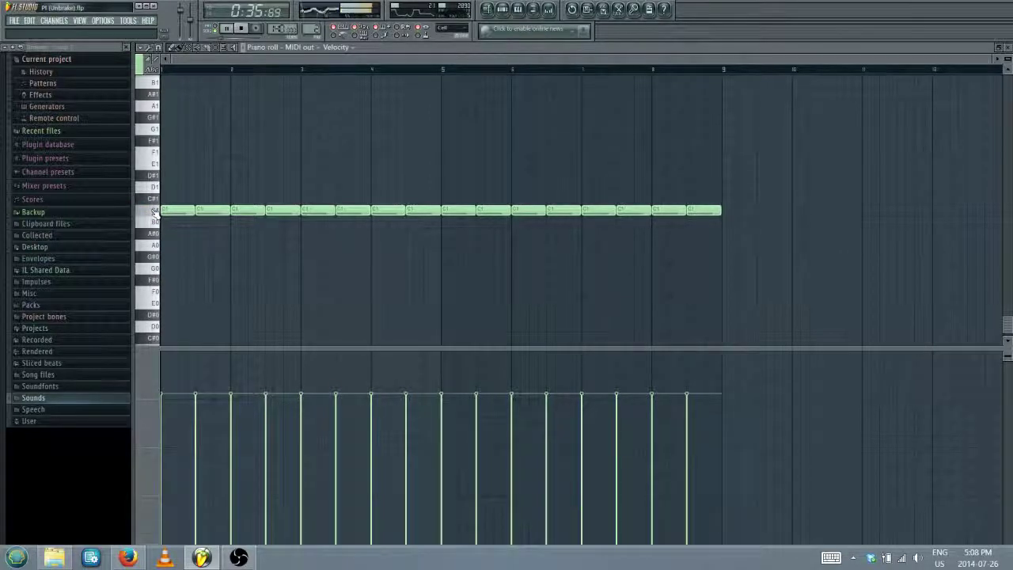
left_click(500, 11)
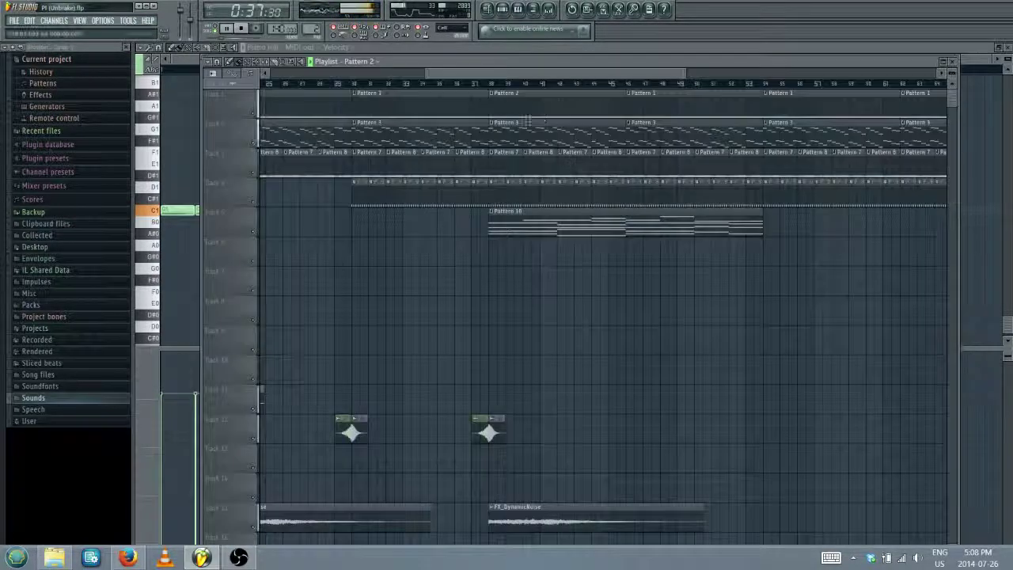
left_click(489, 83)
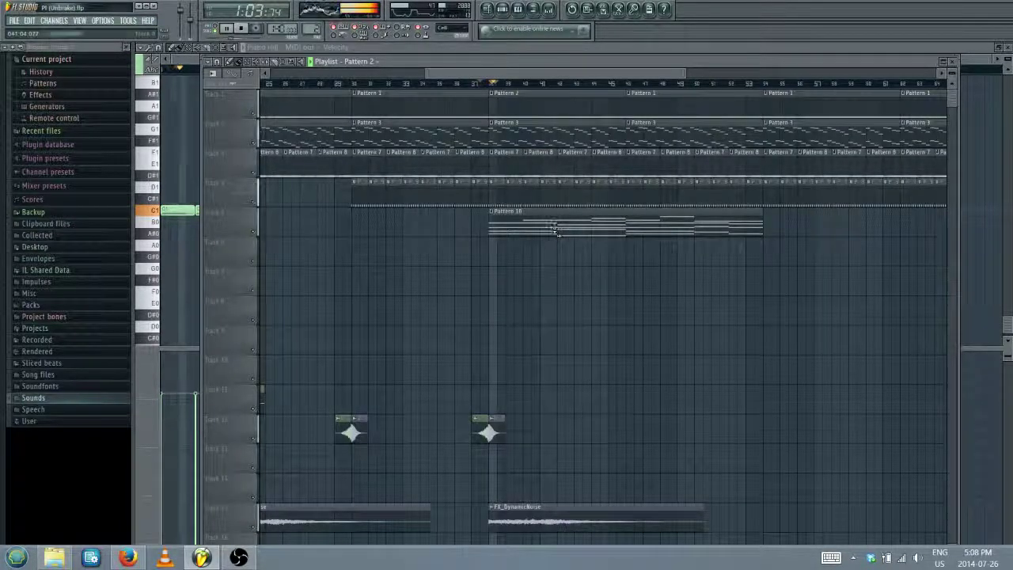
Open the unique pattern's MIDI out notes and lower those in bars 5 to 8 to A#0
double_click(561, 107)
key("ctrl+b")
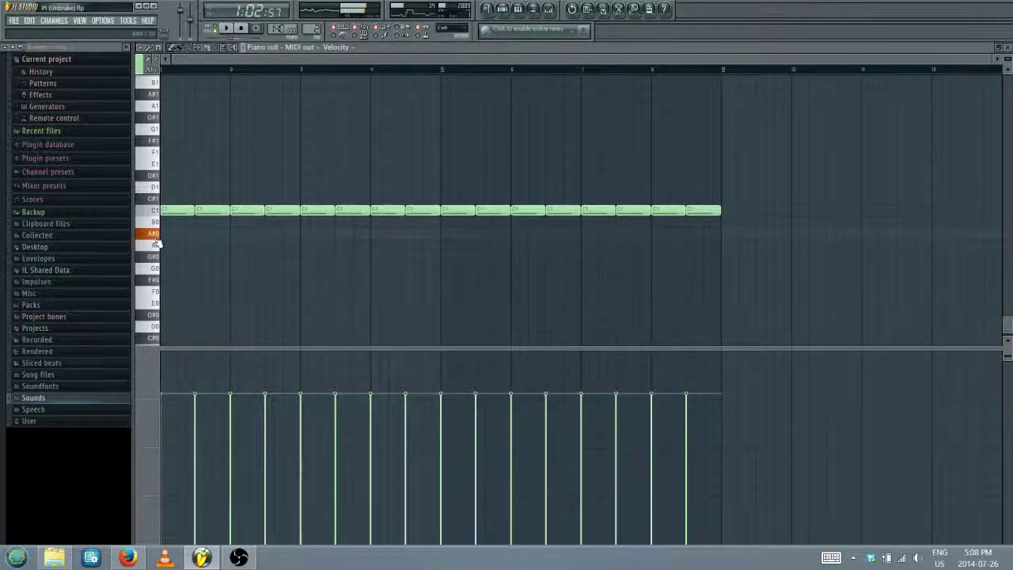
left_click_drag(449, 199, 737, 210)
left_click_drag(455, 210, 453, 241)
Raise the velocities of the notes in bars 5 to 8 and bars 1 to 4 to about 91%
left_click_drag(440, 364, 692, 364)
left_click_drag(479, 188, 184, 229)
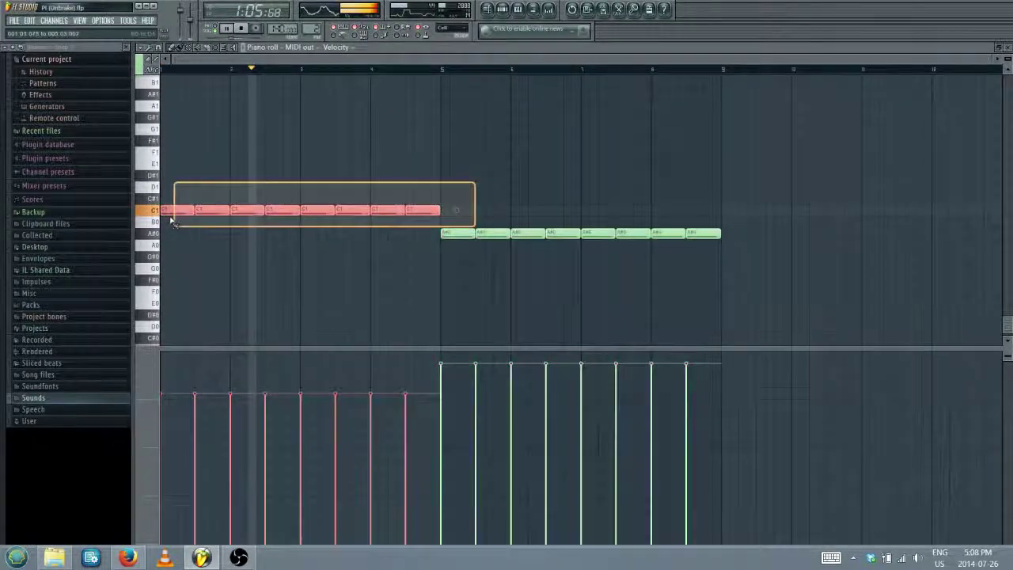
left_click_drag(163, 361, 431, 372)
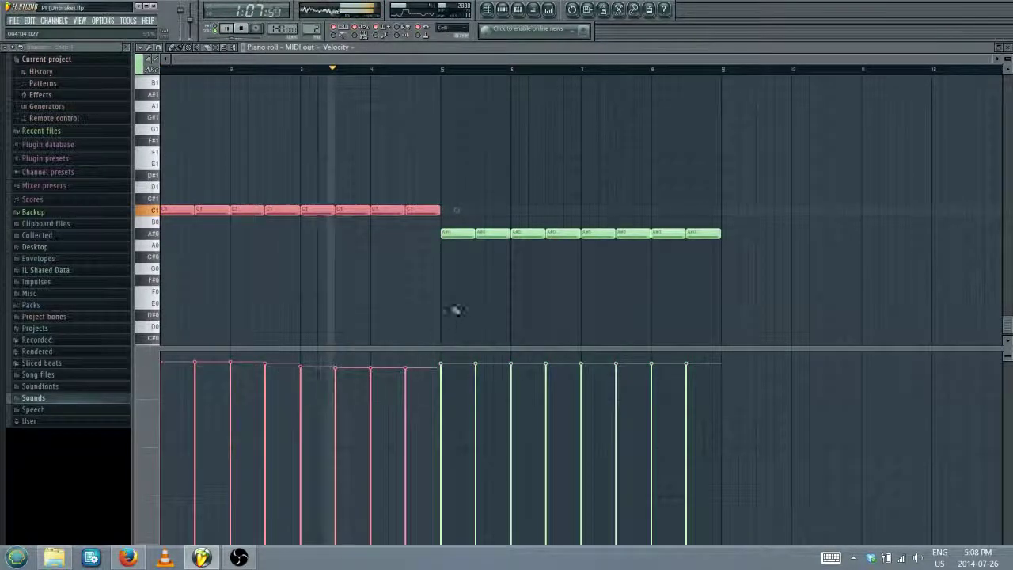
Save the project while the edited pattern plays through, and stop playback
left_click(14, 20)
left_click(29, 83)
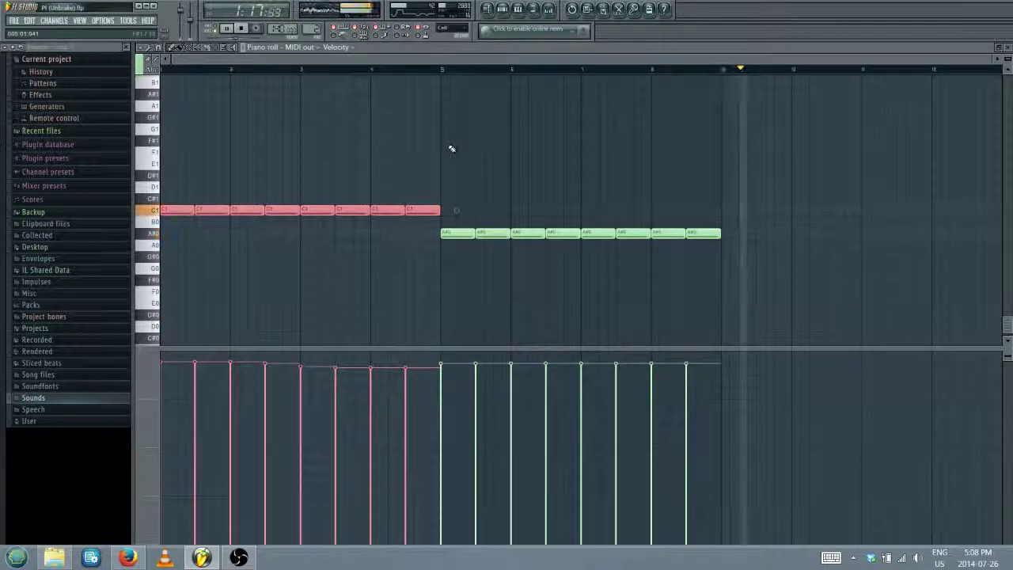
left_click(14, 20)
key("Escape")
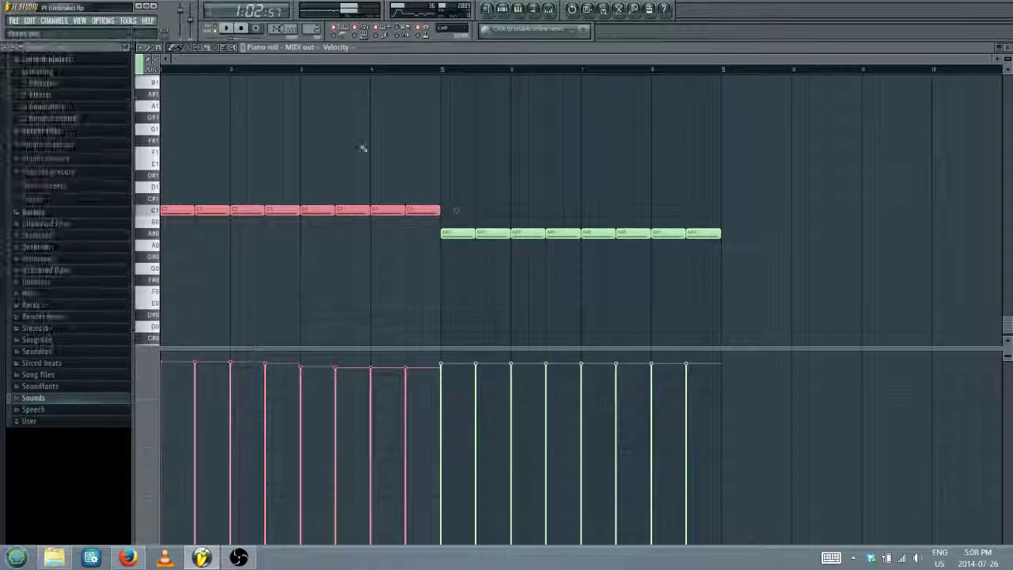
Lower the MIDI out notes in bars 5 to 8 to G#0 and play the song from bar 38
left_click(449, 234)
left_click_drag(449, 258, 765, 231)
left_click_drag(453, 233, 452, 263)
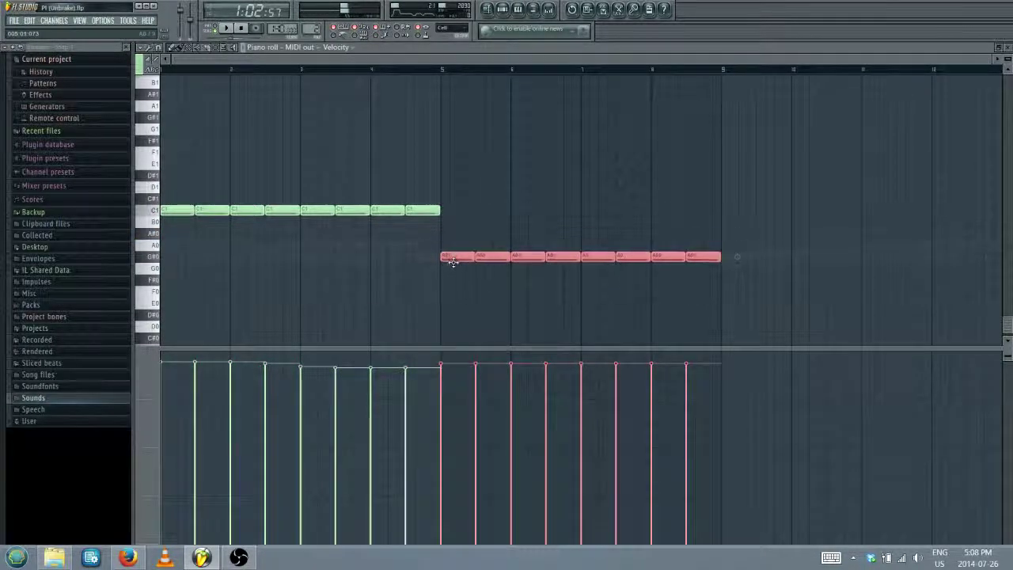
key("space")
Save the project, close the piano roll and bring up the mixer during playback
left_click(13, 20)
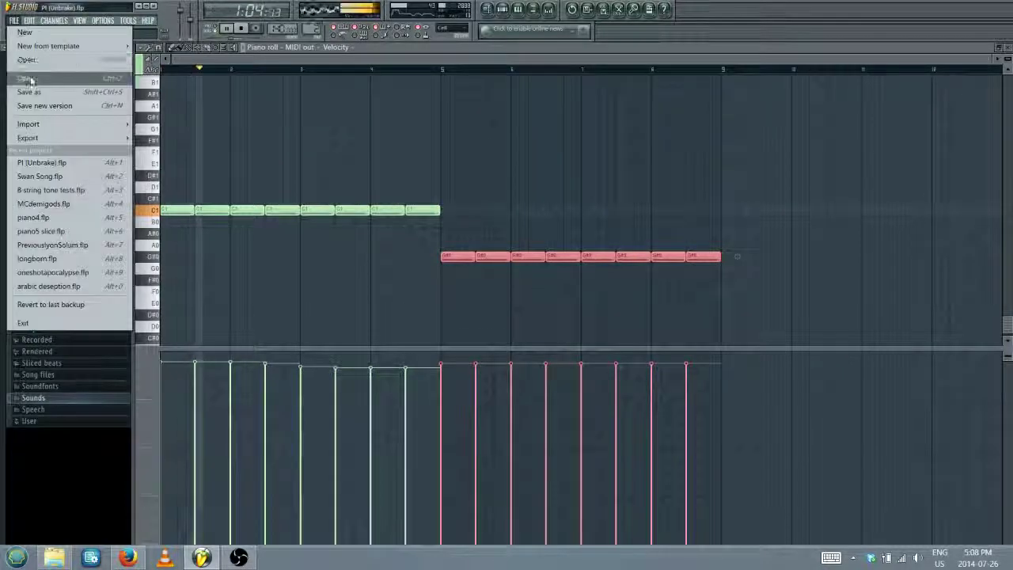
left_click(36, 76)
key("F7")
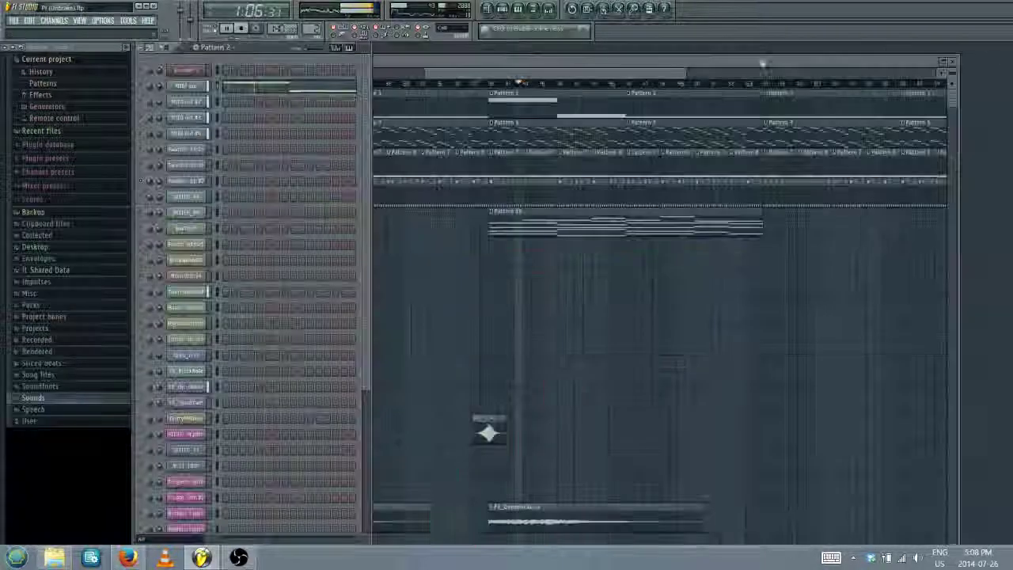
left_click(548, 11)
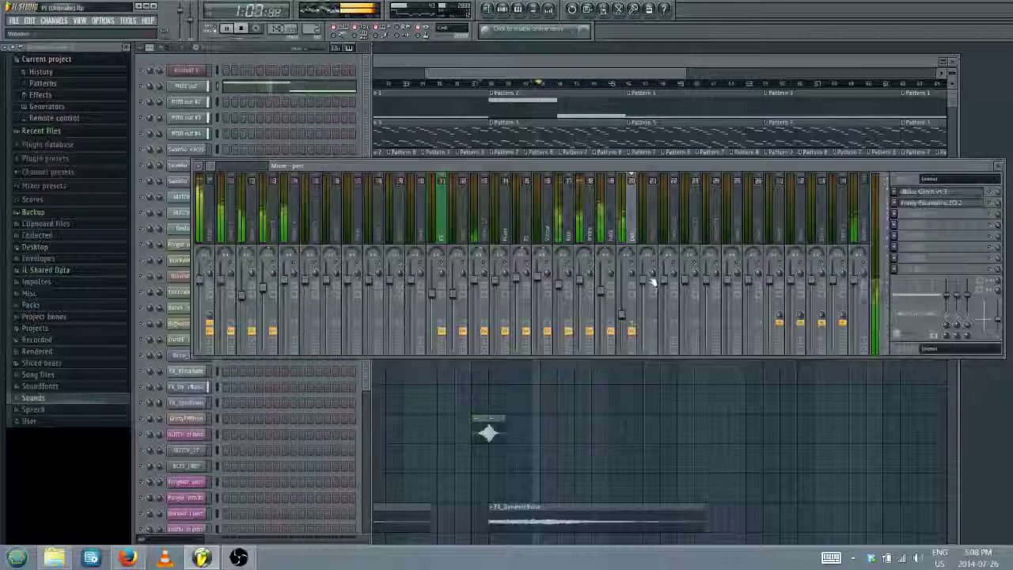